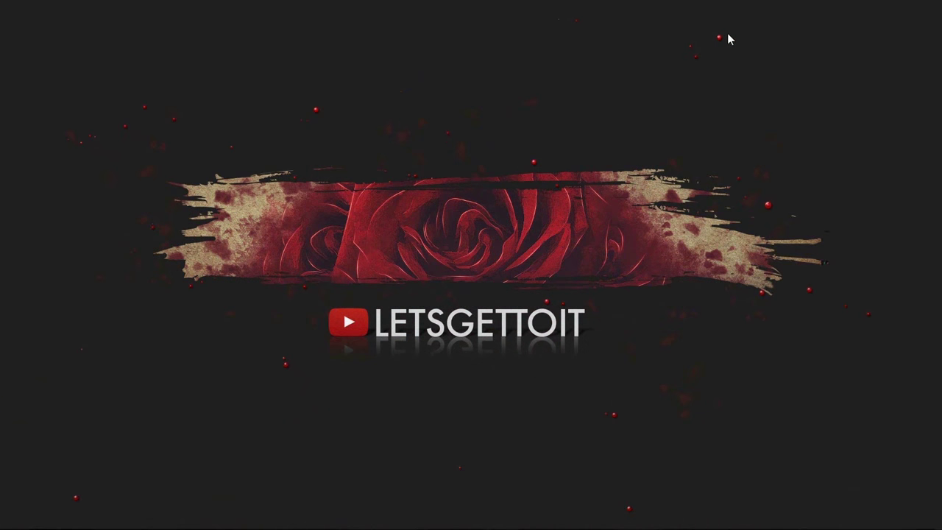
# - Open the Valentine resource folder and look through its brushes, rose, paper texture and finished wallpaper images
pyautogui.click(75, 521)
pyautogui.doubleClick(767, 167)
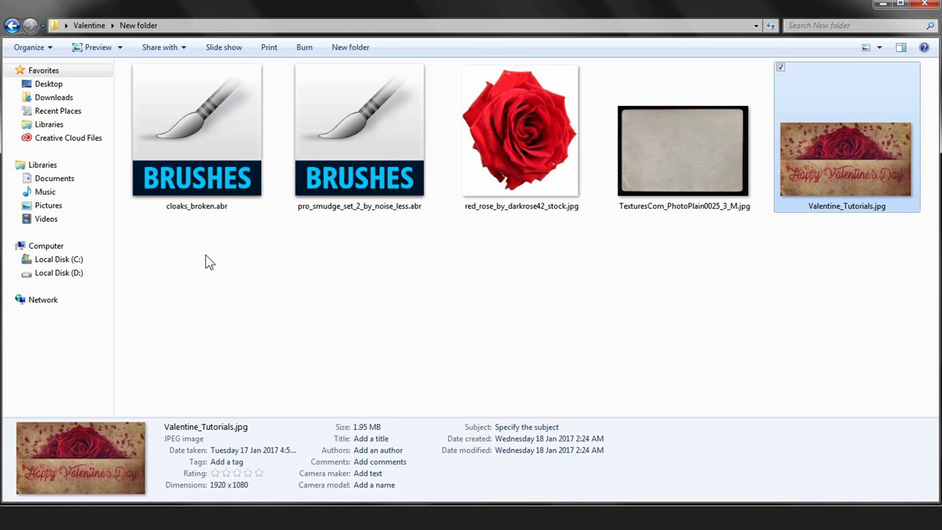
pyautogui.click(472, 299)
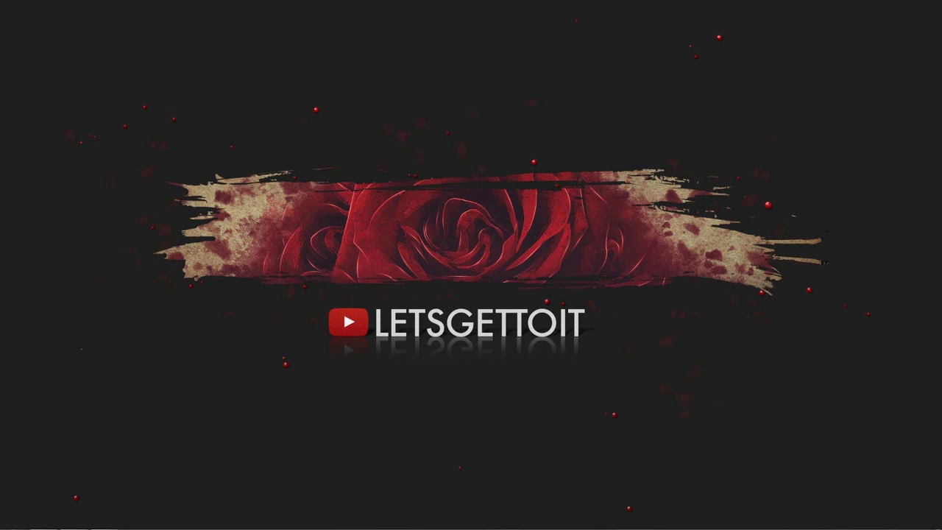
# - Switch to Photoshop and create a 1920 x 1080 pixel RGB document at 300 pixels/inch with a white background
pyautogui.click(104, 520)
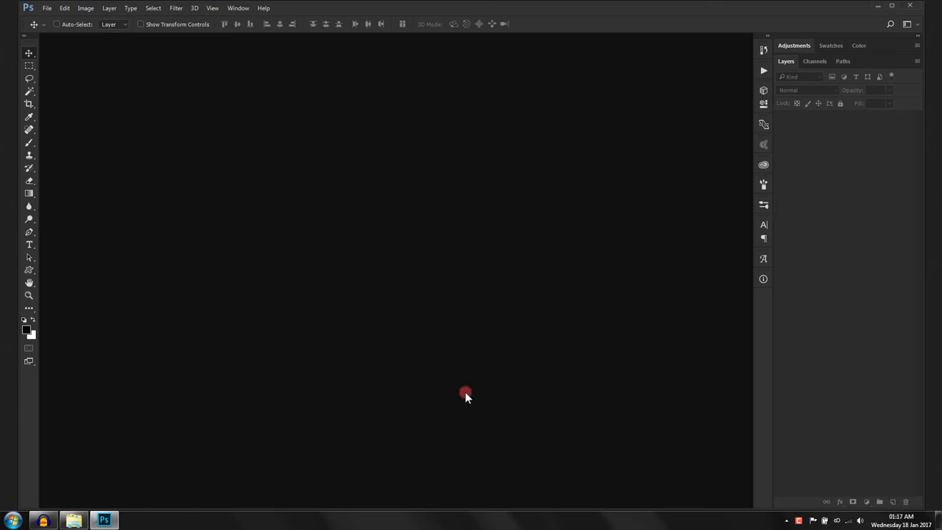
pyautogui.click(46, 8)
pyautogui.click(53, 20)
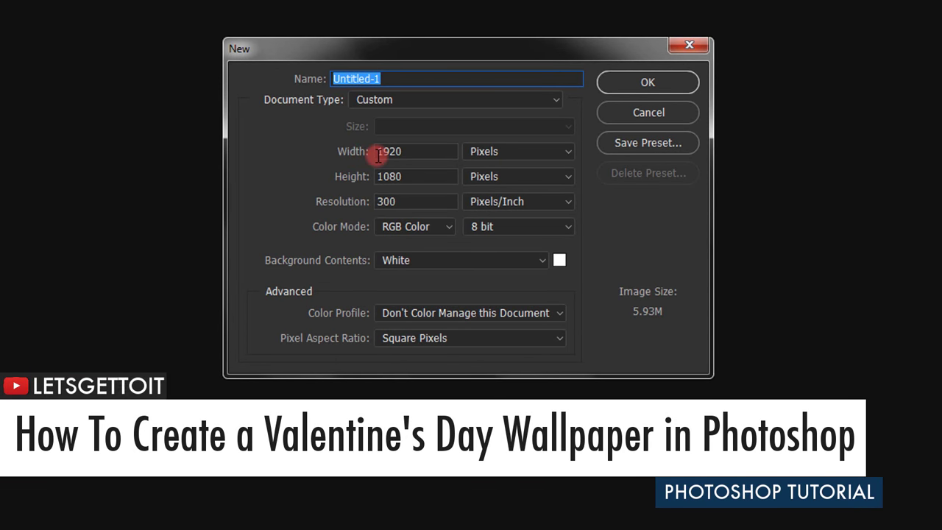
pyautogui.click(412, 178)
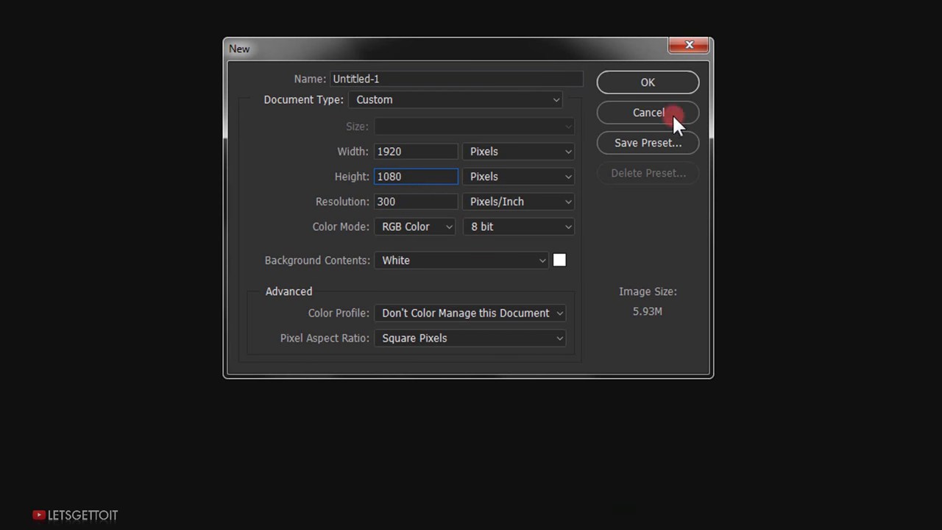
pyautogui.click(601, 90)
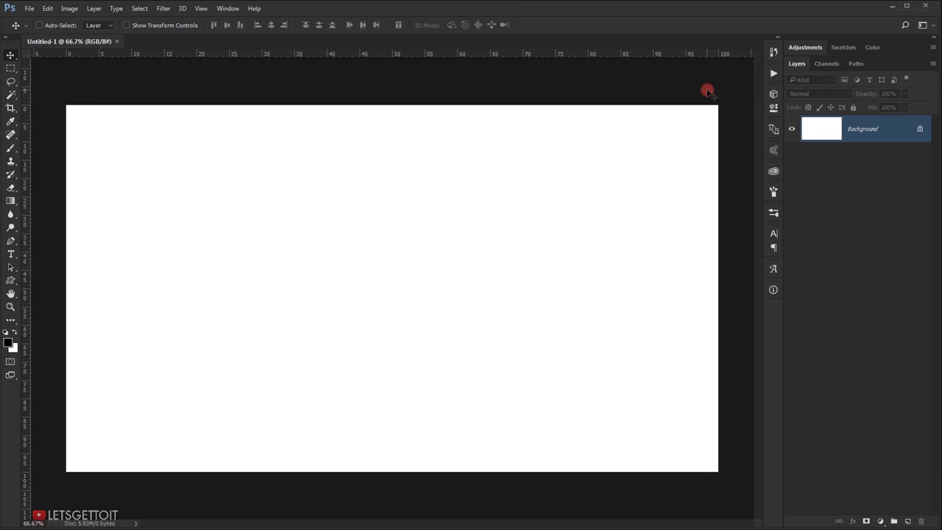
pyautogui.hotkey('ctrl', '0')
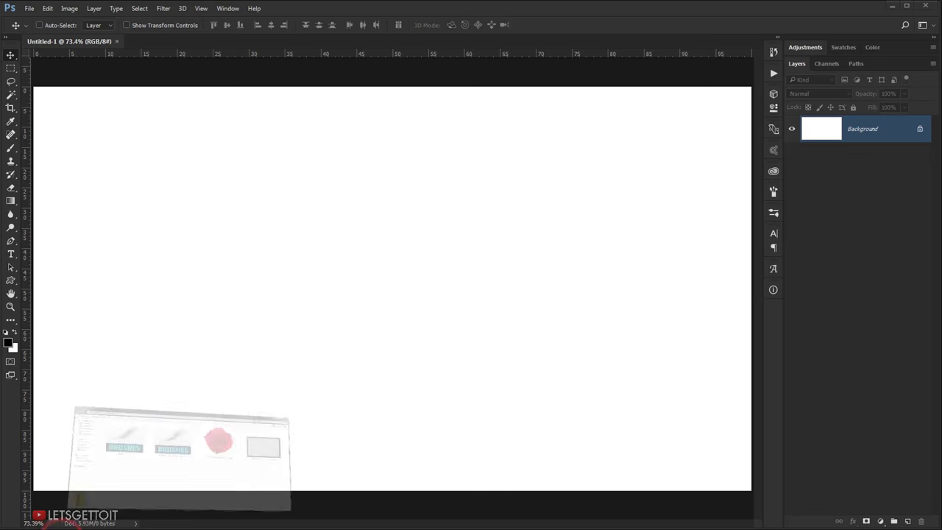
# - Open TexturesCom_PhotoPlain0025_3_M.jpg from the resource folder in Photoshop as its own document
pyautogui.hotkey('alt', 'Tab')
pyautogui.click(745, 196)
pyautogui.moveTo(725, 201); pyautogui.dragTo(41, 401)
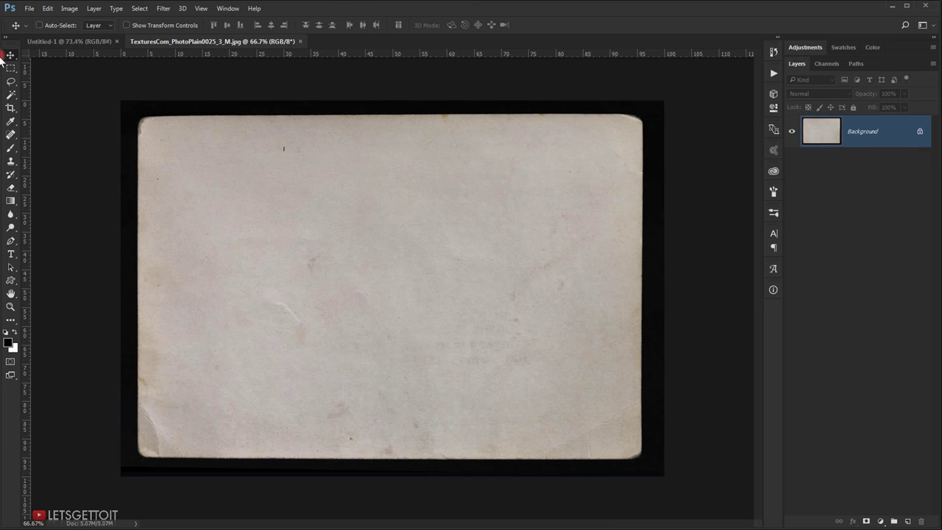
# - Copy the paper texture into the Untitled-1 document as a new layer and close the texture file
pyautogui.click(338, 180)
pyautogui.click(94, 42)
pyautogui.click(309, 227)
pyautogui.hotkey('ctrl', 'v')
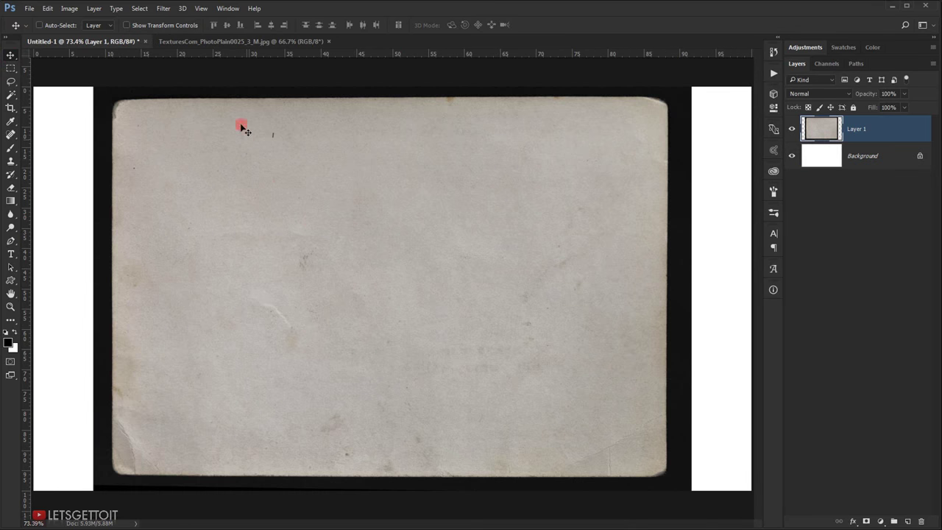
pyautogui.click(328, 41)
# - Scale the paper texture to about 131% from its centre so it covers the canvas, and delete the white Background layer
pyautogui.scroll(-5, 302, 269)
pyautogui.hotkey('ctrl', 't')
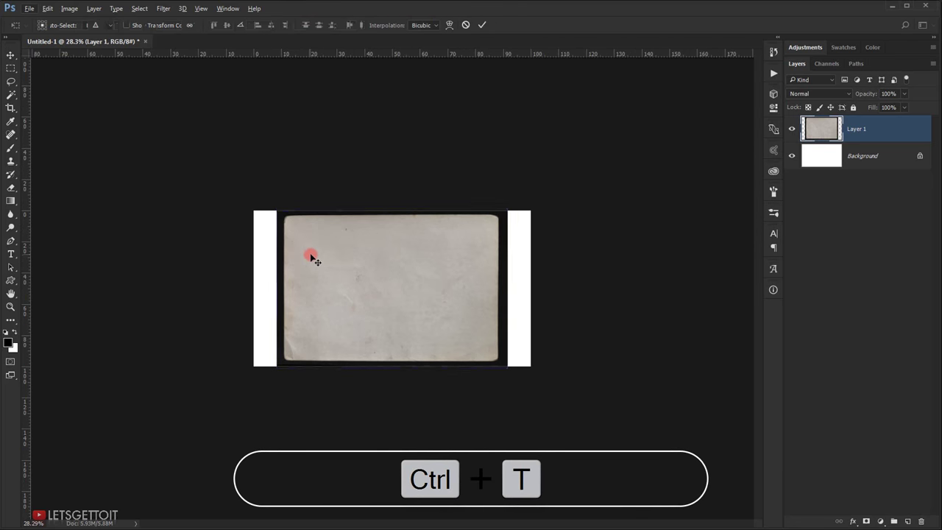
pyautogui.moveTo(507, 211); pyautogui.dragTo(543, 183)
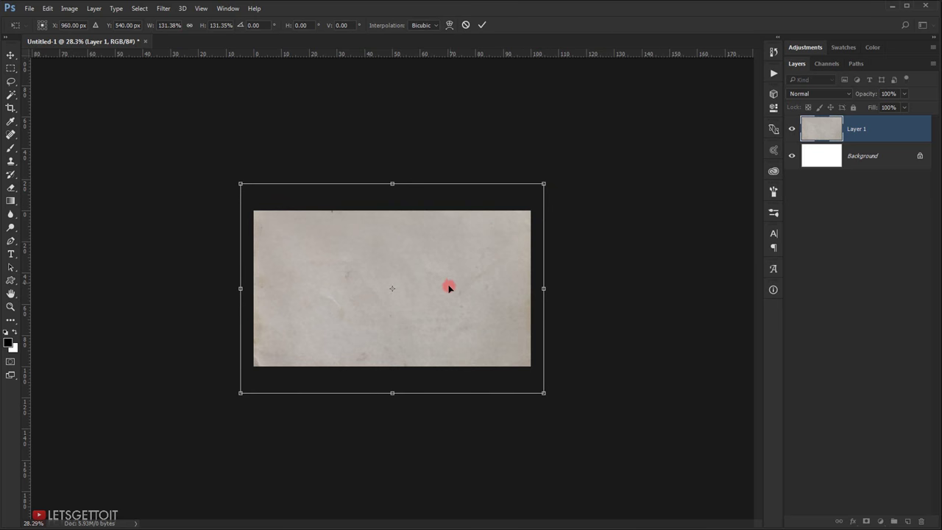
pyautogui.click(449, 279)
pyautogui.press('Return')
pyautogui.hotkey('ctrl', '0')
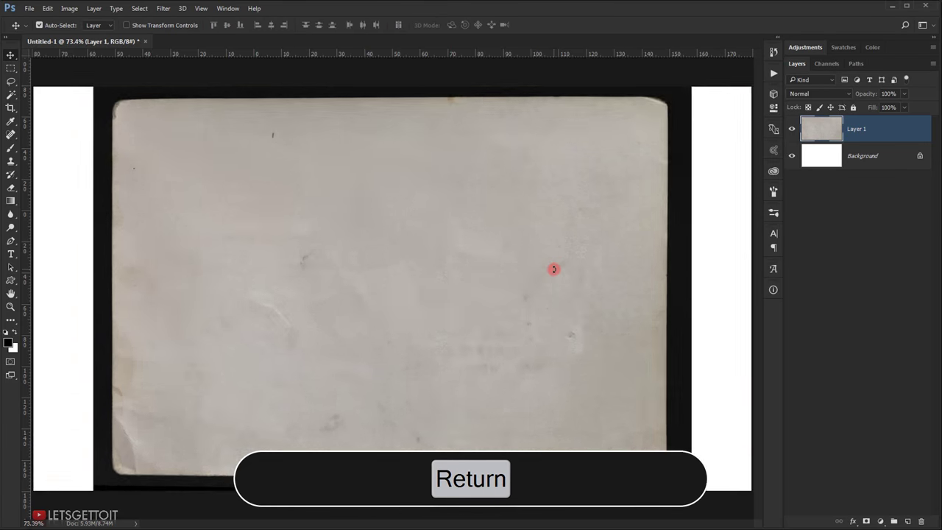
pyautogui.click(866, 160)
pyautogui.press('Delete')
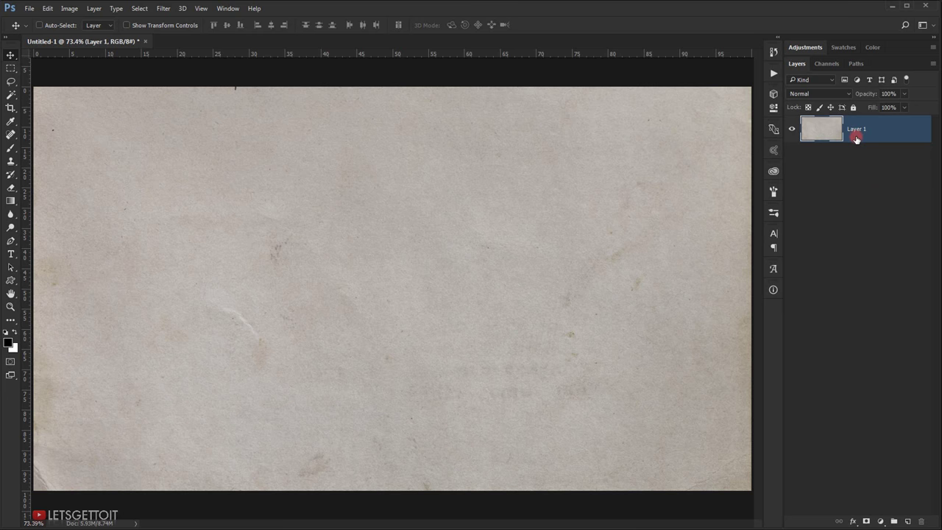
# - Duplicate the paper texture layer and set the copy's blend mode to Multiply
pyautogui.hotkey('ctrl', 'j')
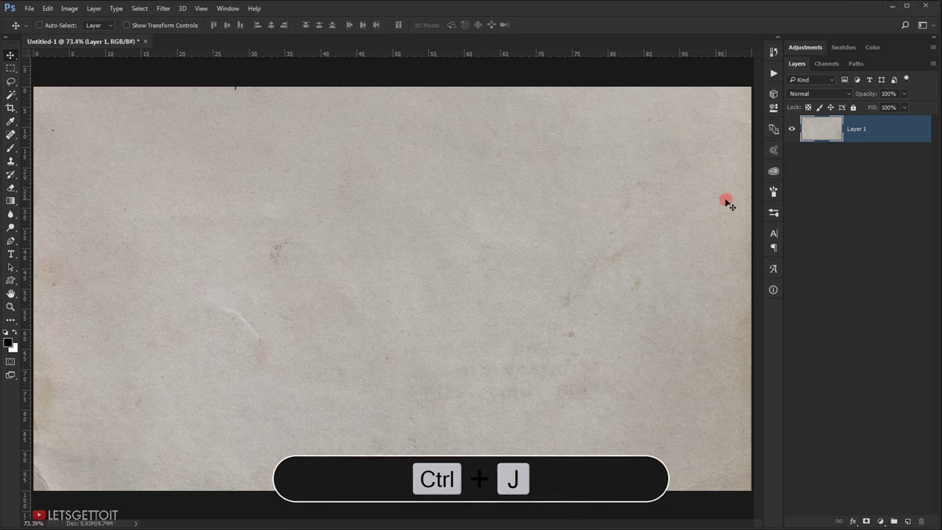
pyautogui.click(818, 94)
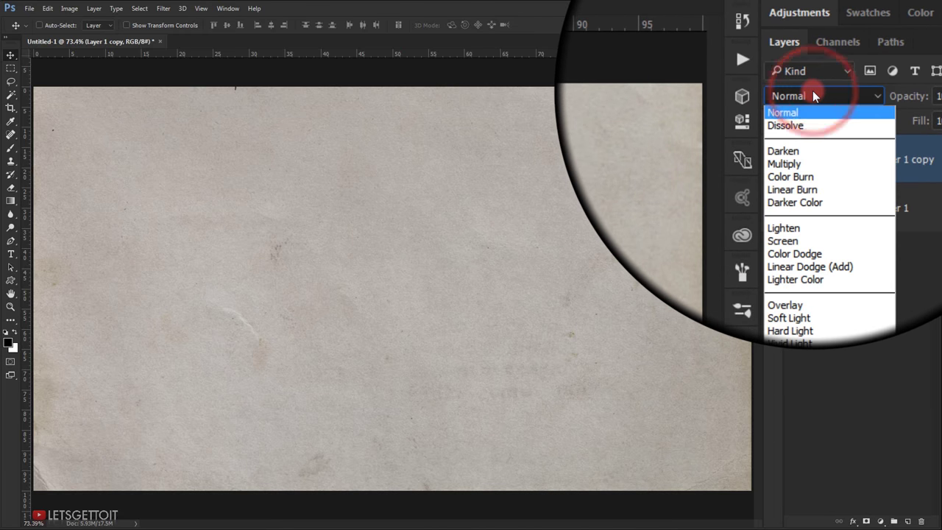
pyautogui.click(801, 131)
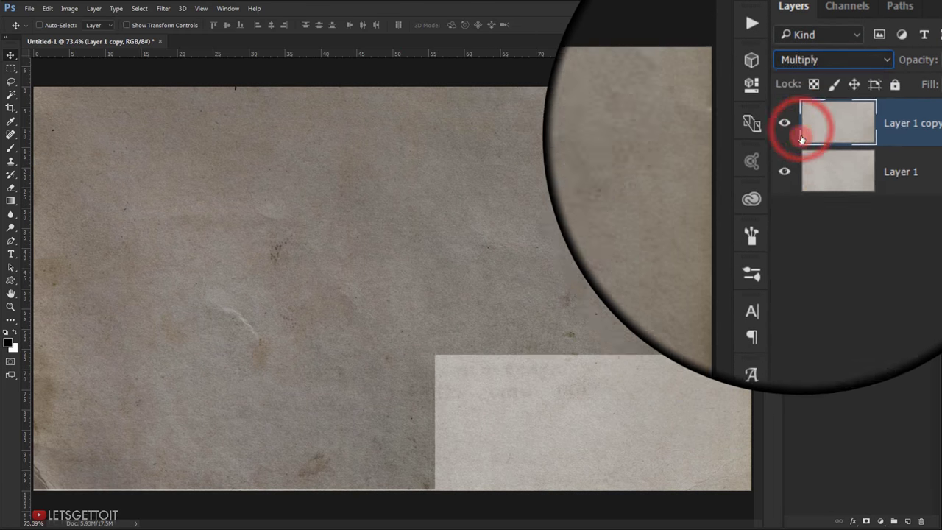
pyautogui.click(862, 256)
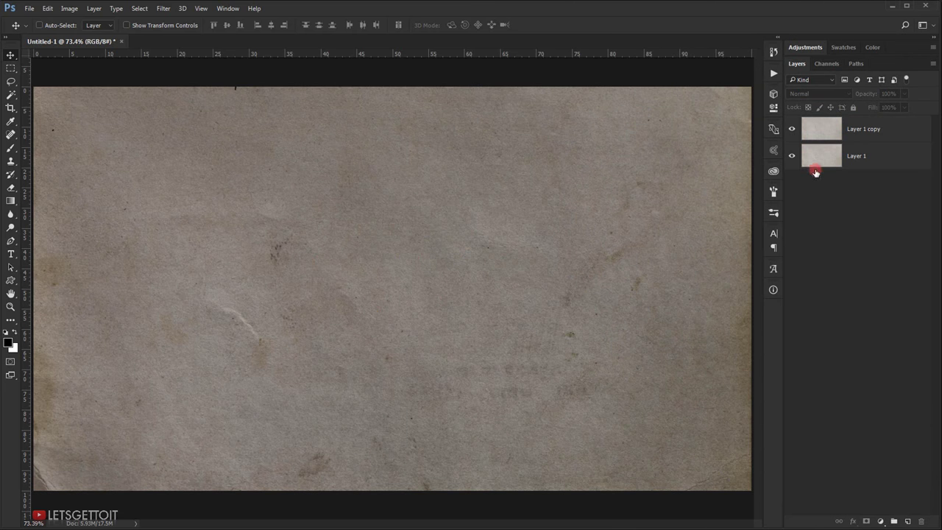
# - Apply Levels to Layer 1 copy with input black 16, midtone 0.64 and white 195
pyautogui.click(887, 130)
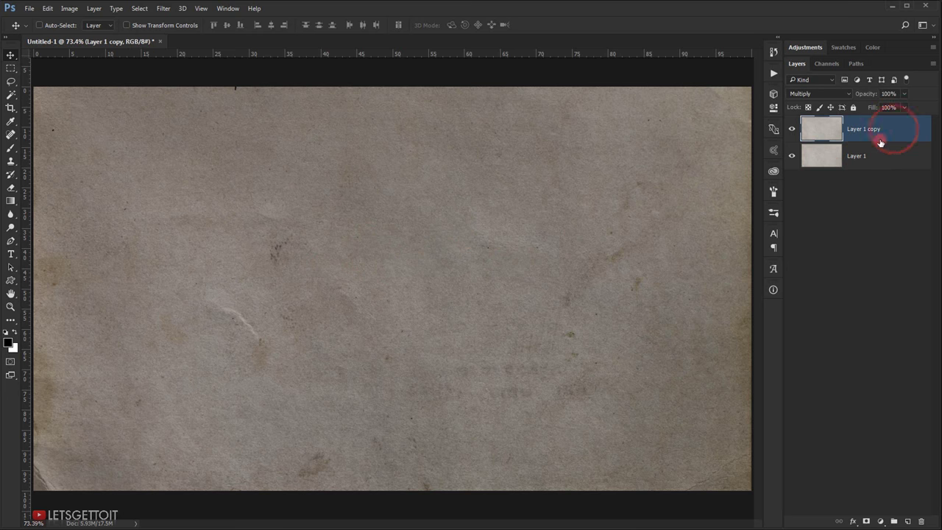
pyautogui.hotkey('ctrl', 'l')
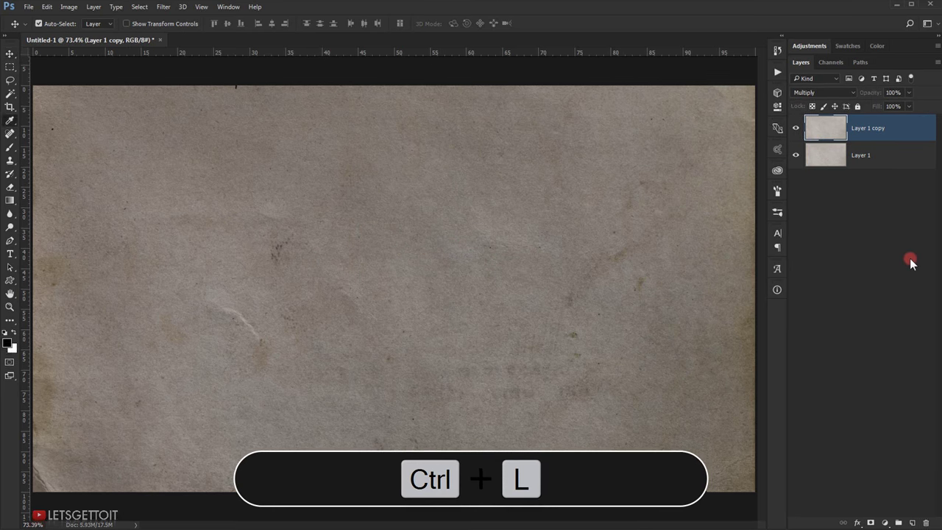
pyautogui.hotkey('ctrl', 'l')
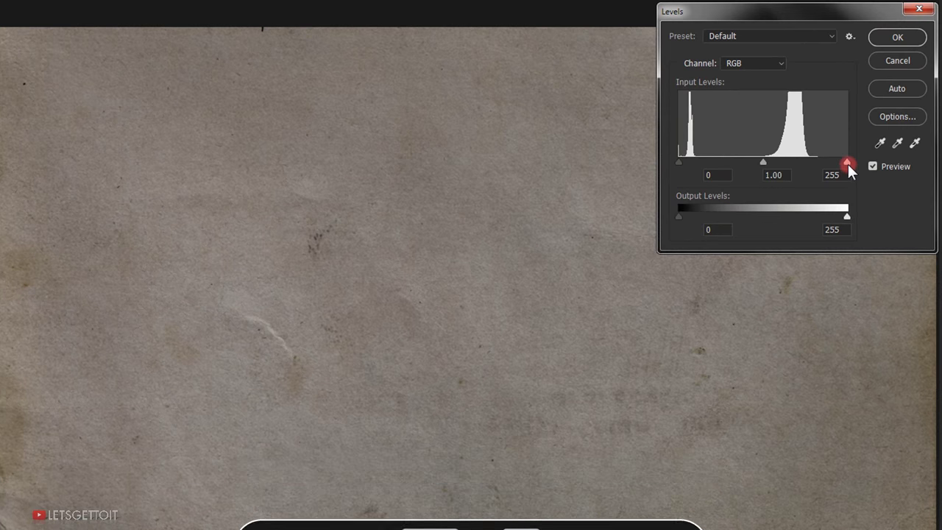
pyautogui.moveTo(848, 163); pyautogui.dragTo(822, 163)
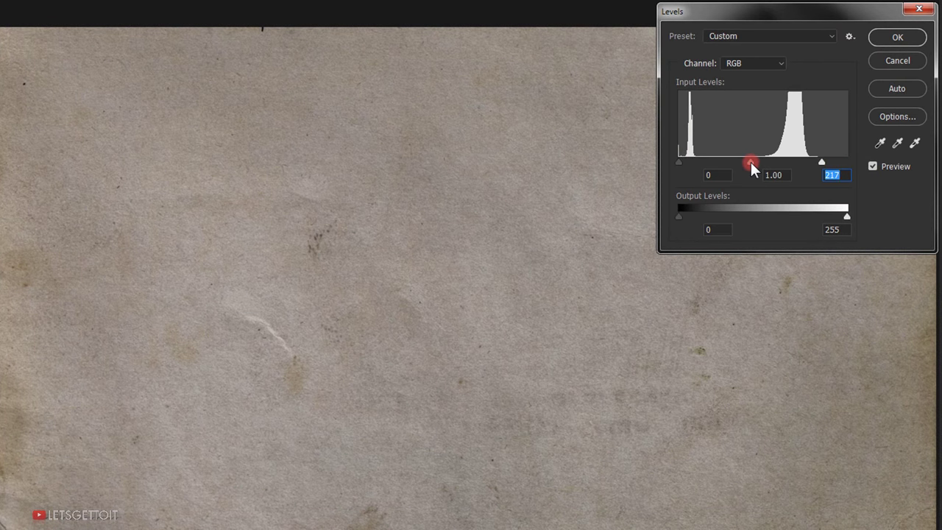
pyautogui.moveTo(750, 162); pyautogui.dragTo(777, 162)
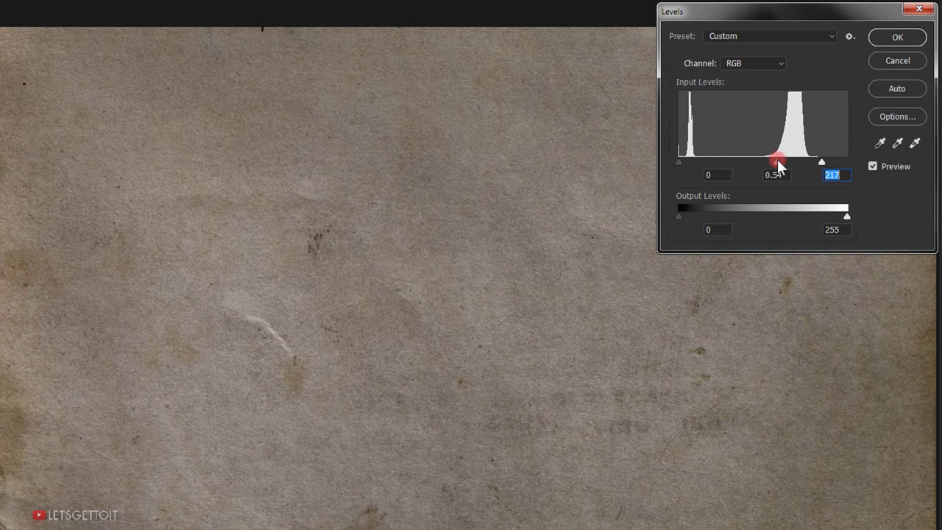
pyautogui.moveTo(772, 163); pyautogui.dragTo(773, 162)
pyautogui.moveTo(679, 162); pyautogui.dragTo(692, 162)
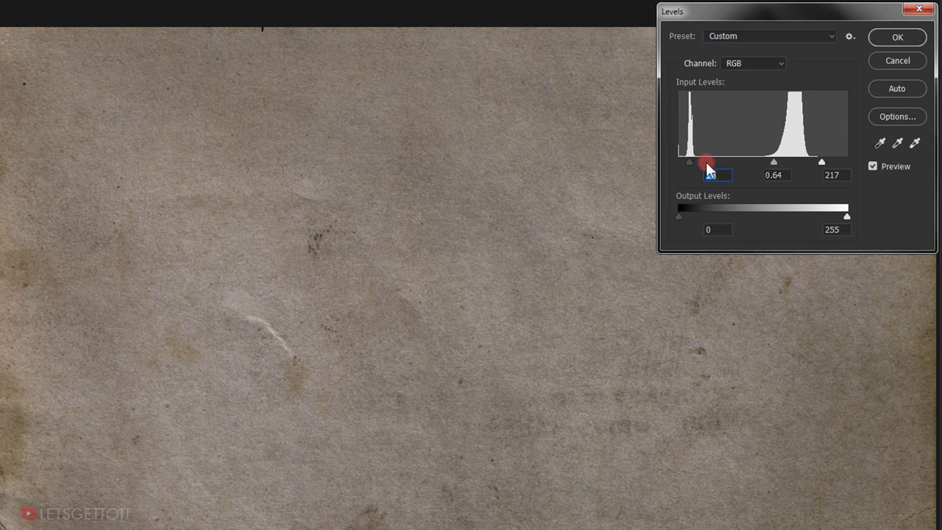
pyautogui.moveTo(821, 161); pyautogui.dragTo(807, 160)
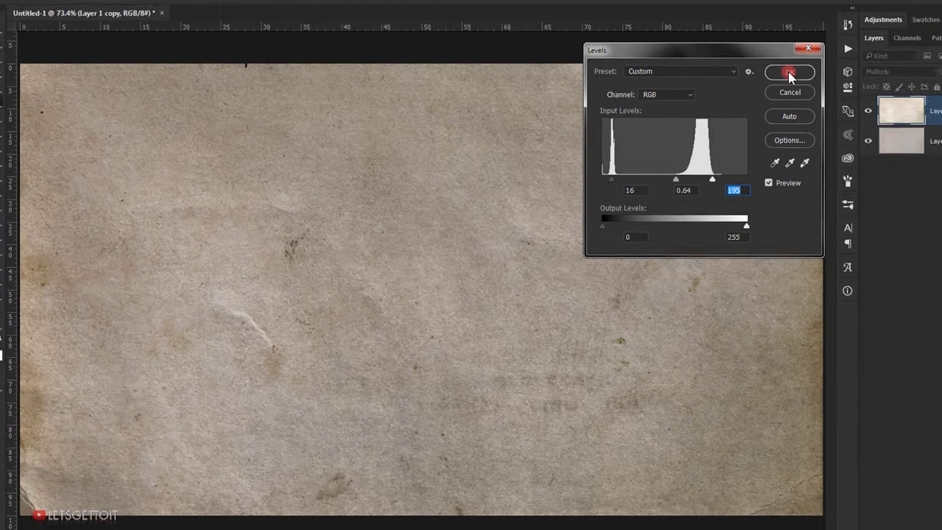
pyautogui.click(897, 37)
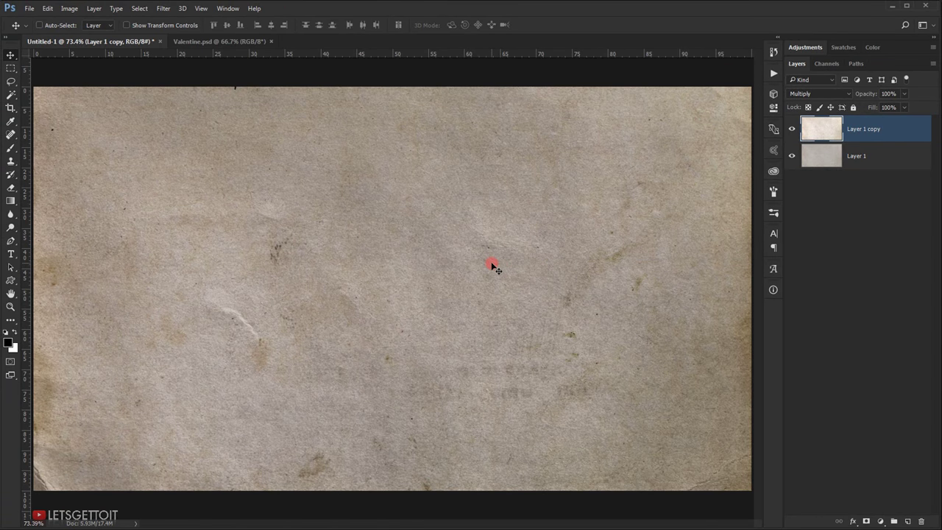
# - Stamp all visible layers into a new merged layer and rename it BG
pyautogui.hotkey('ctrl', 'alt', 'shift', 'e')
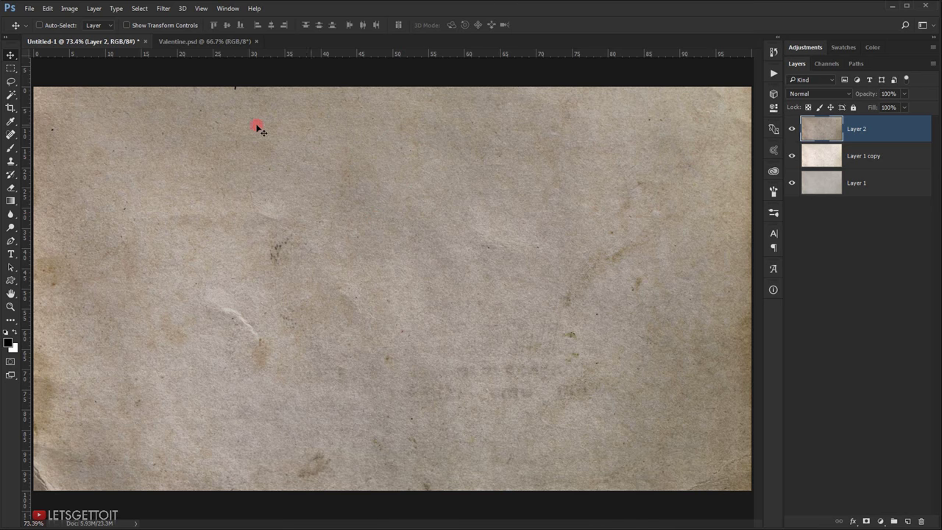
pyautogui.doubleClick(860, 131)
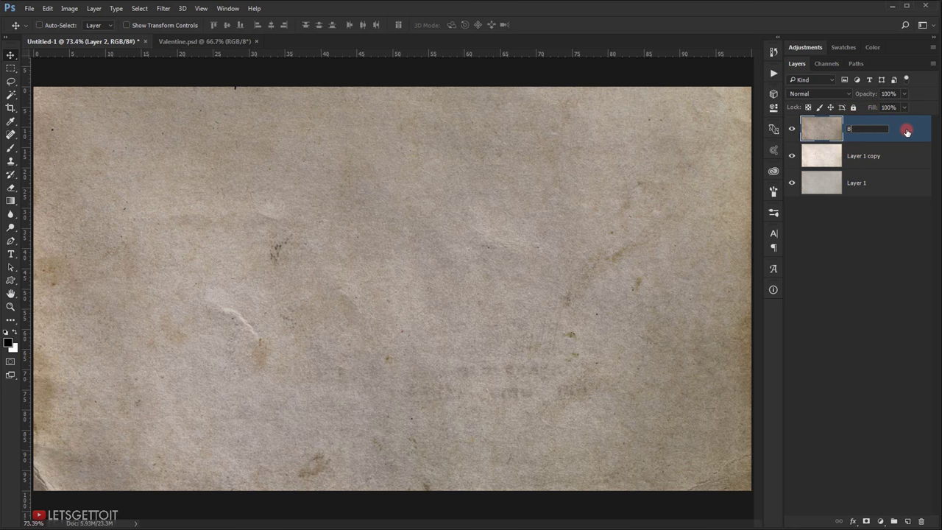
pyautogui.press('Return')
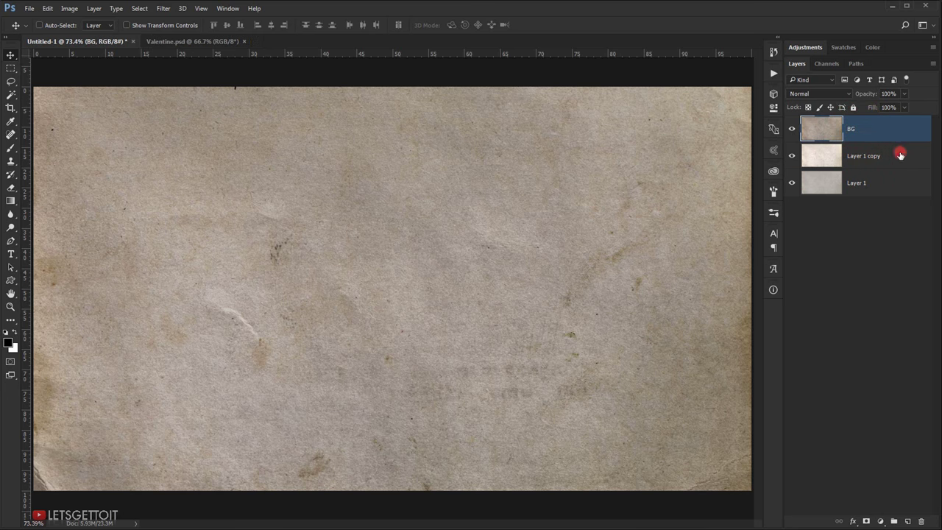
# - Remove Layer 1 copy and Layer 1 so that BG is the only layer
pyautogui.click(901, 155)
pyautogui.keyDown('ctrl'); pyautogui.click(873, 185); pyautogui.keyUp('ctrl')
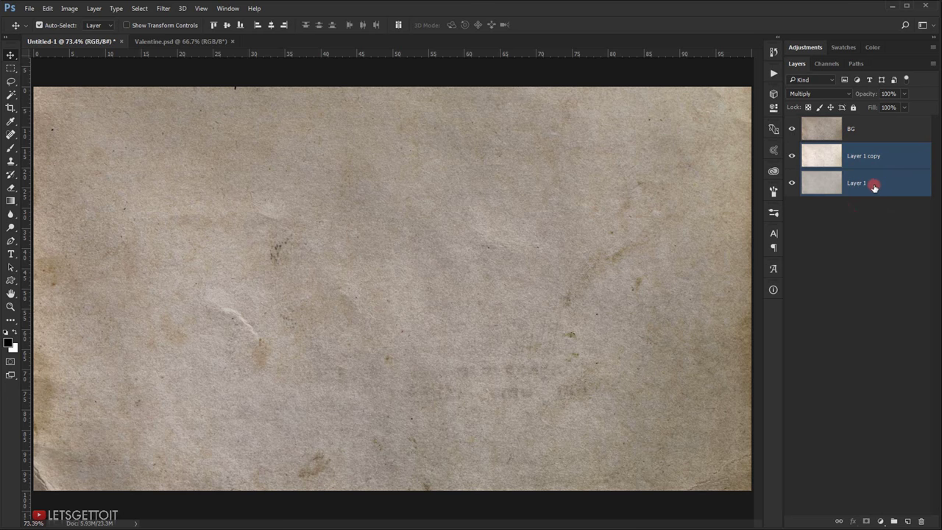
pyautogui.hotkey('ctrl', 'shift', 'e')
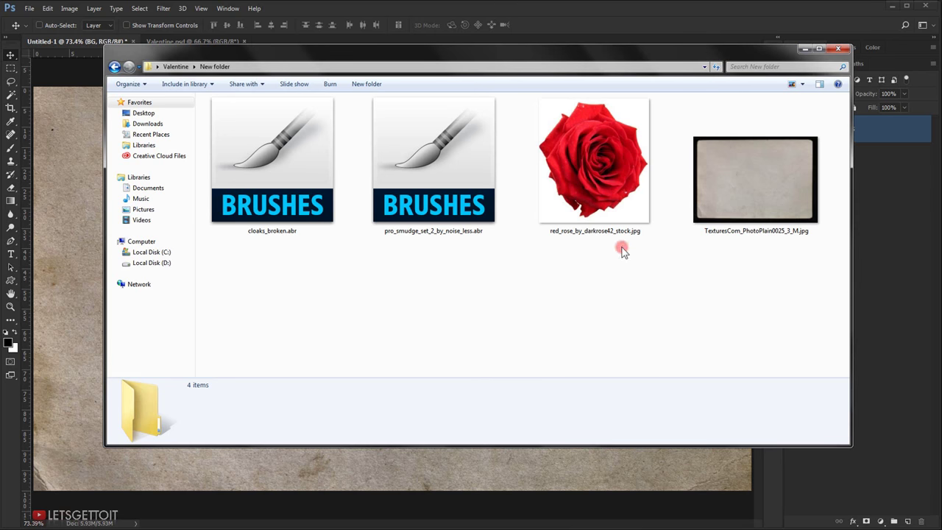
# - Open red_rose_by_darkrose42_stock.jpg from the resource folder as a separate Photoshop document
pyautogui.moveTo(597, 184); pyautogui.dragTo(10, 416)
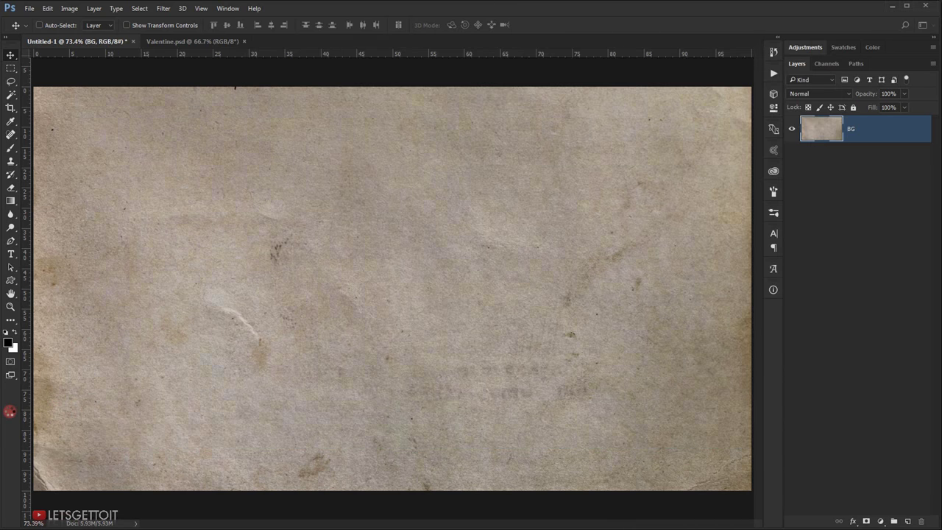
pyautogui.click(276, 134)
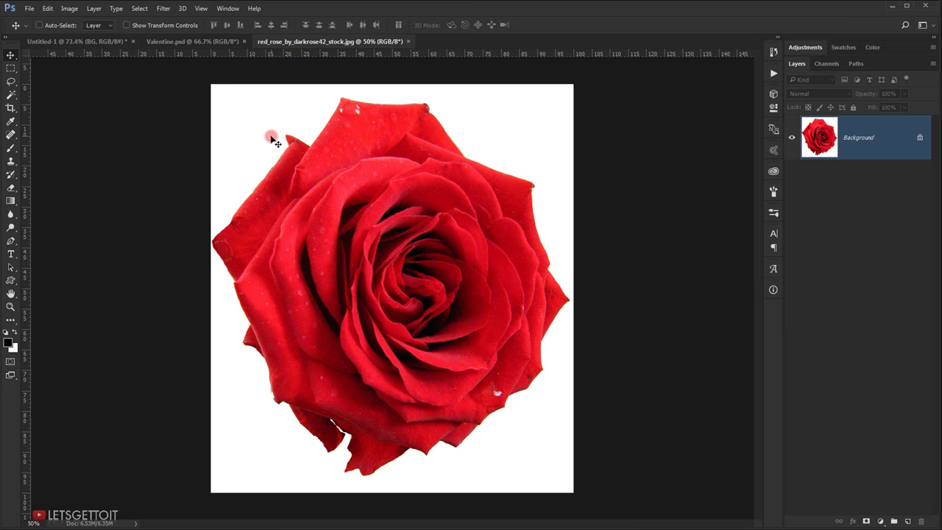
# - Select the white background around the rose with the Magic Wand, invert the selection and copy the rose to a new layer
pyautogui.click(11, 94)
pyautogui.click(109, 108)
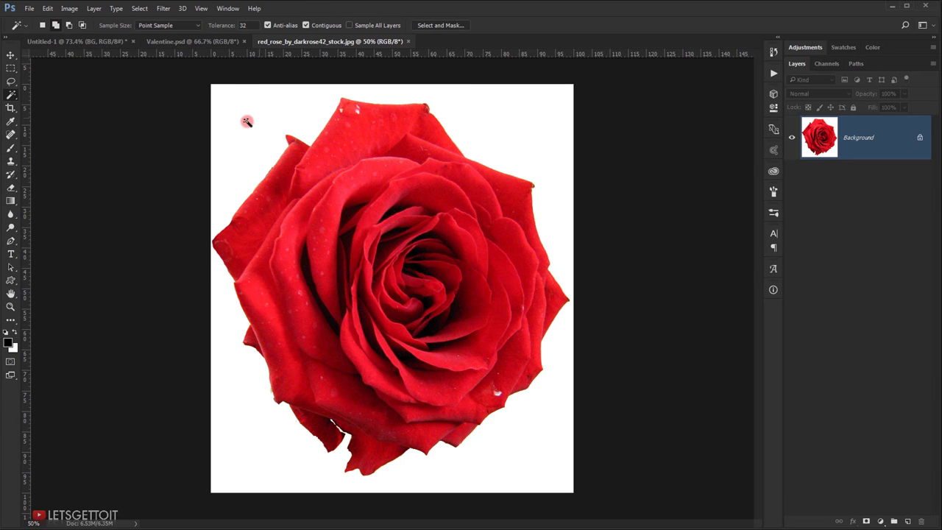
pyautogui.click(270, 106)
pyautogui.hotkey('ctrl', 'shift', 'i')
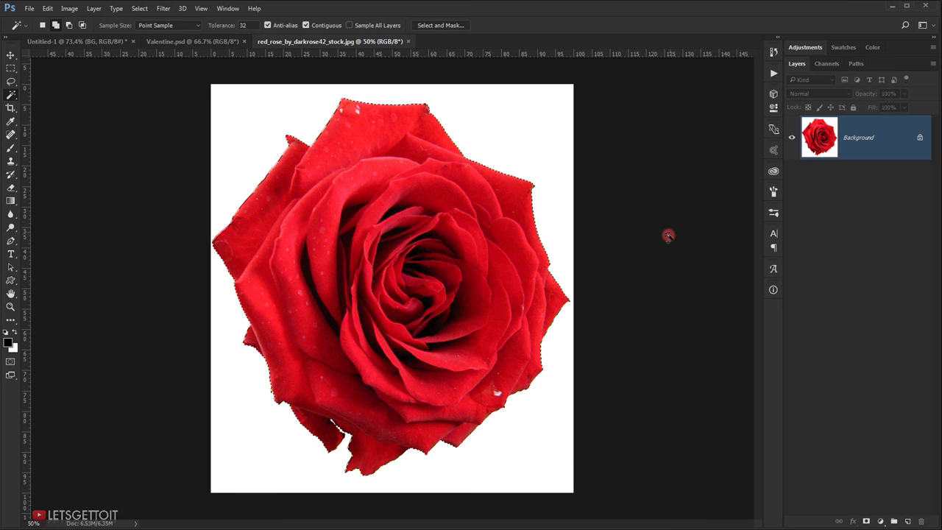
pyautogui.hotkey('ctrl', 'j')
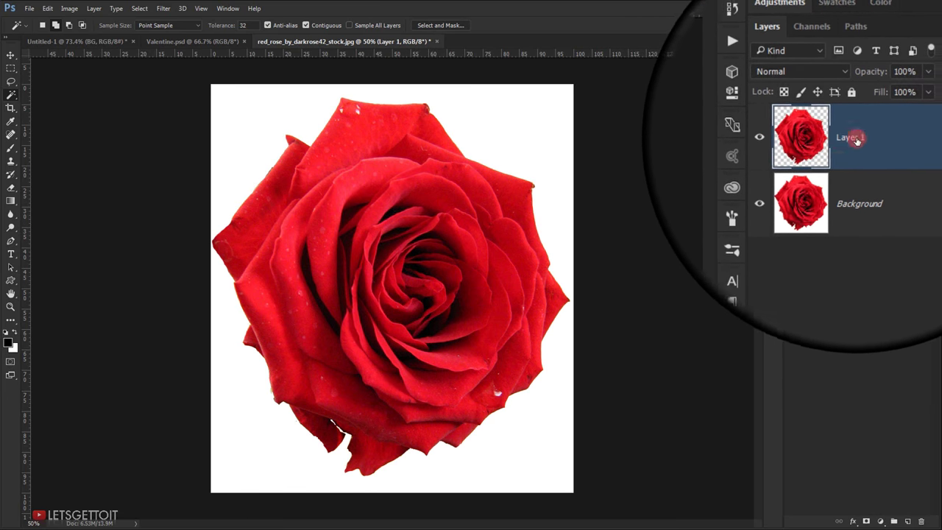
# - Bring the cut-out rose into the Untitled-1 document, then scale it to about 61% and rotate it to about -91°
pyautogui.click(11, 55)
pyautogui.moveTo(442, 223); pyautogui.dragTo(445, 297)
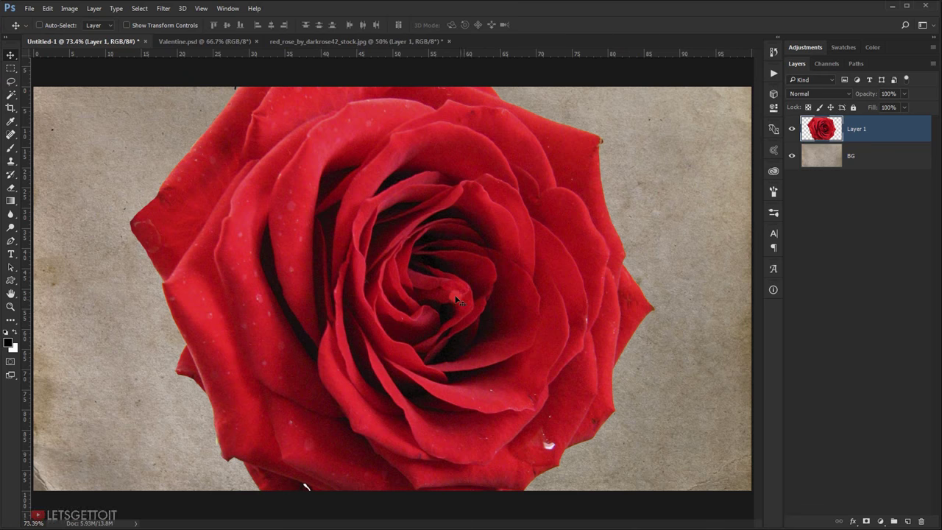
pyautogui.scroll(-3, 446, 278)
pyautogui.hotkey('ctrl', 't')
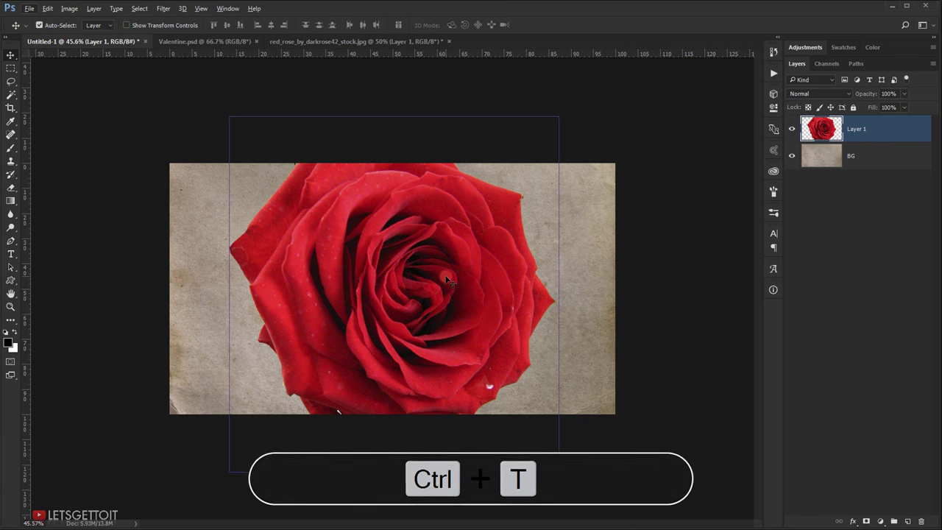
pyautogui.moveTo(558, 116); pyautogui.dragTo(298, 206)
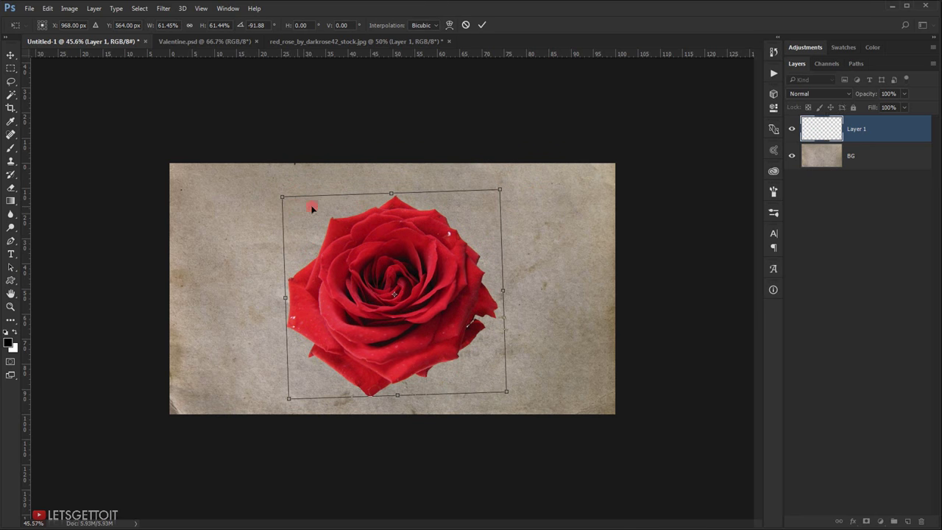
pyautogui.moveTo(516, 179); pyautogui.dragTo(524, 173)
pyautogui.press('Return')
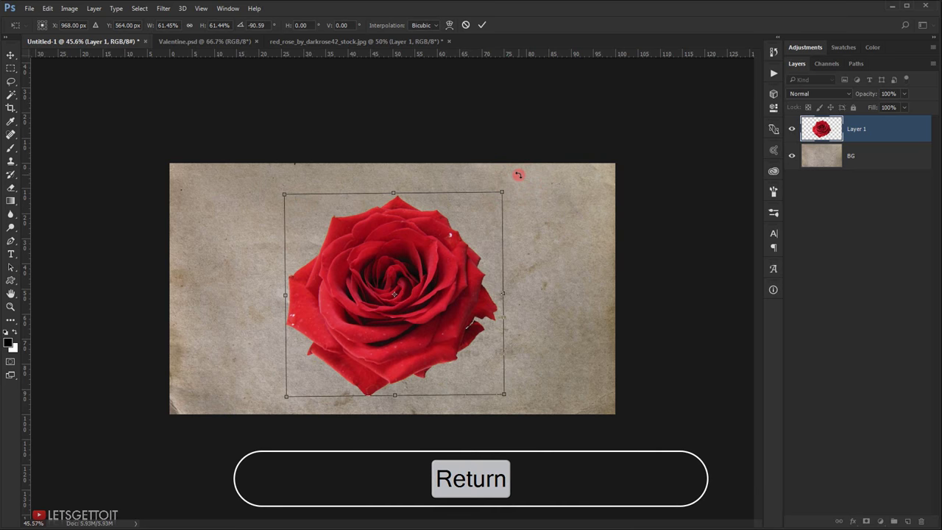
pyautogui.hotkey('ctrl', '0')
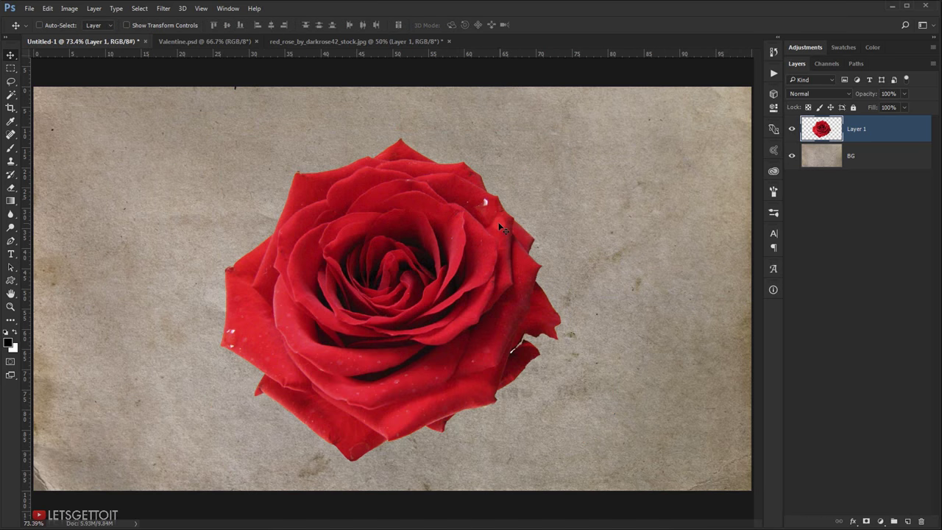
# - Retouch the white spot on the rose's upper-right petal with the Patch tool, using clean petal texture, and deselect
pyautogui.scroll(4, 490, 195)
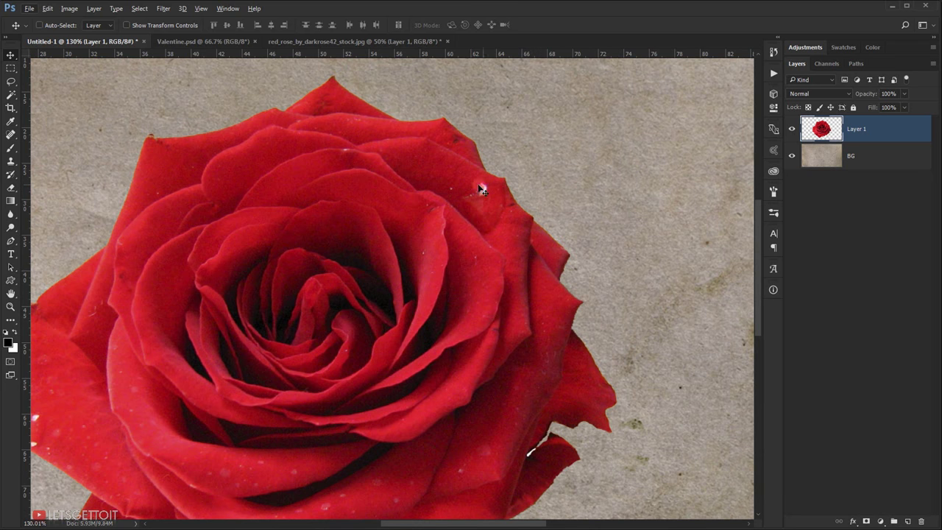
pyautogui.moveTo(444, 318); pyautogui.dragTo(477, 279)
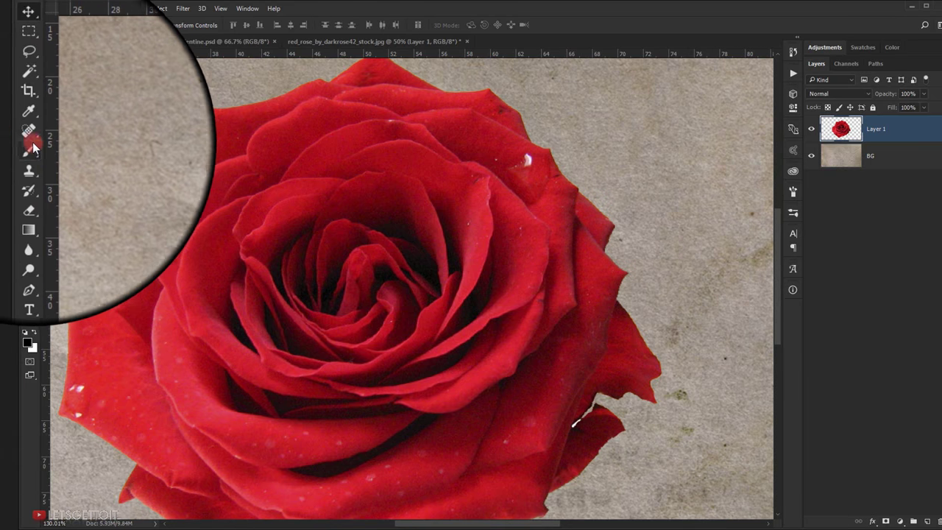
pyautogui.click(10, 134)
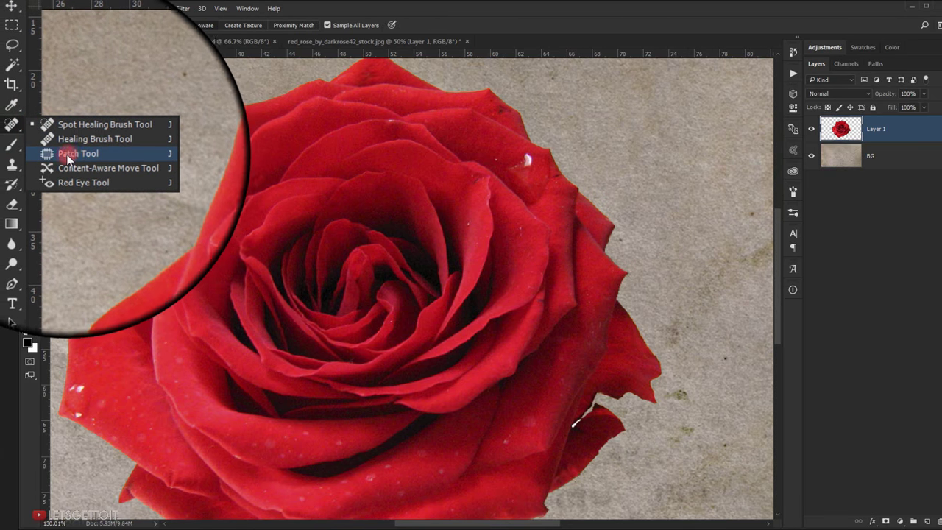
pyautogui.click(74, 153)
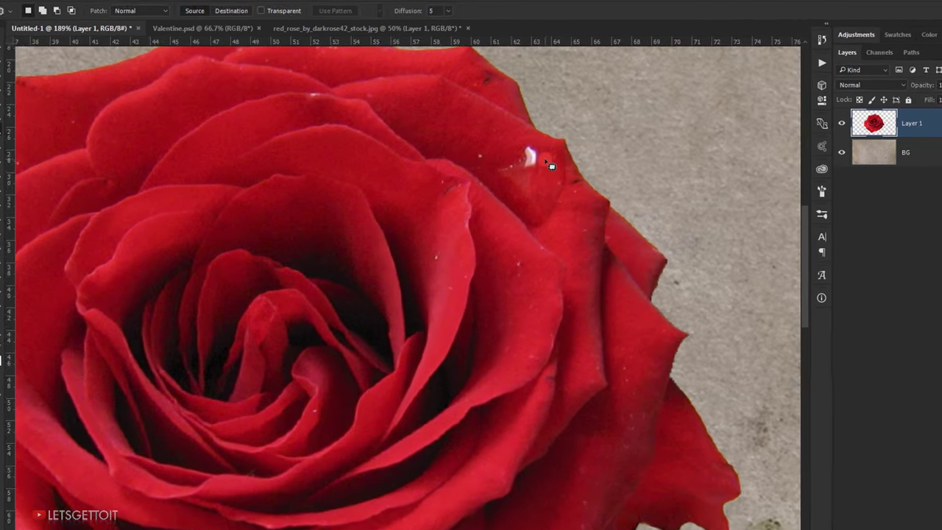
pyautogui.hotkey('ctrl', '+')
pyautogui.moveTo(592, 126)
pyautogui.mouseDown()
pyautogui.moveTo(573, 144)
pyautogui.moveTo(576, 170)
pyautogui.mouseUp()
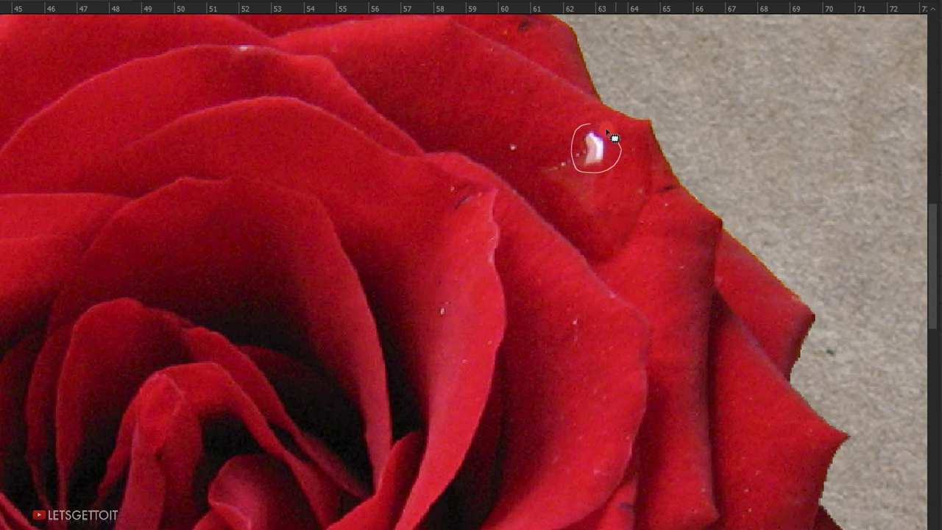
pyautogui.moveTo(624, 149)
pyautogui.mouseDown()
pyautogui.moveTo(600, 162)
pyautogui.moveTo(597, 145)
pyautogui.moveTo(517, 108)
pyautogui.mouseUp()
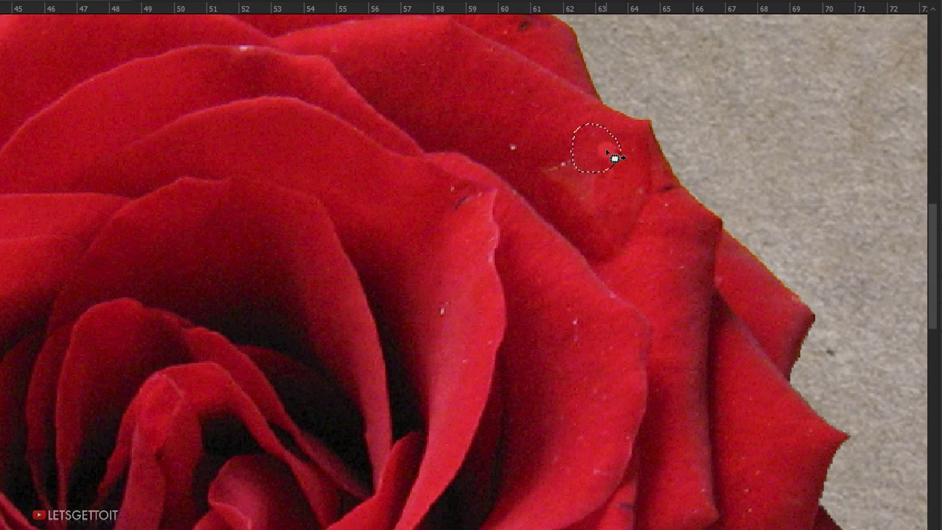
pyautogui.hotkey('ctrl', 'd')
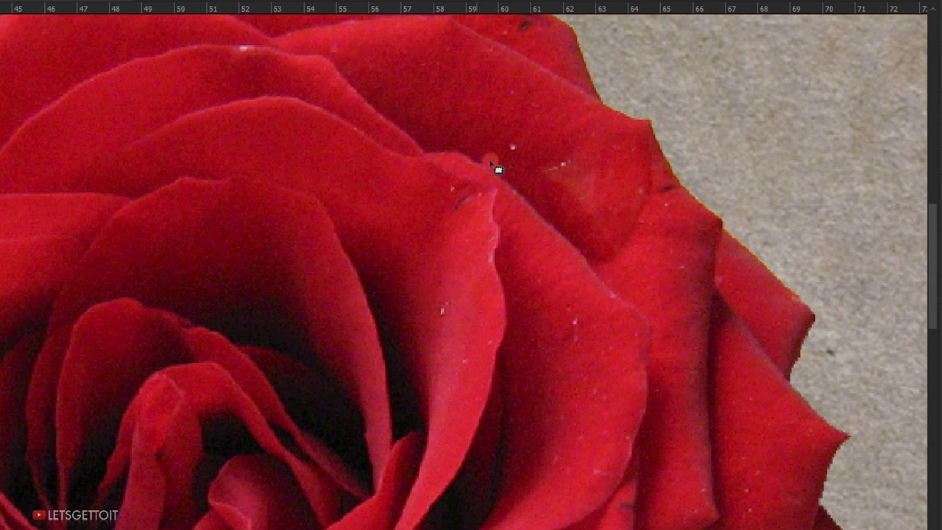
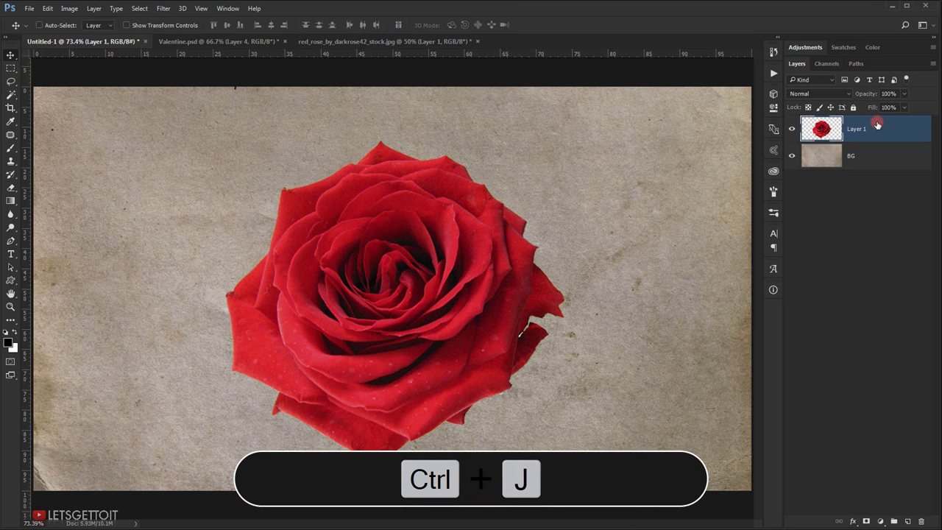
# - Duplicate the rose layer and scale the copy to about 65.5%, placing it over the original rose's left side
pyautogui.hotkey('ctrl', 'j')
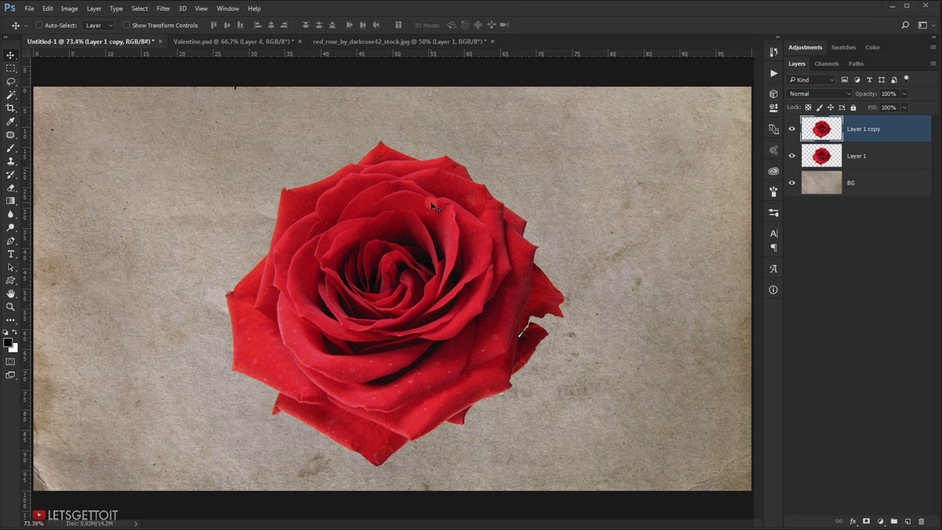
pyautogui.hotkey('ctrl', 't')
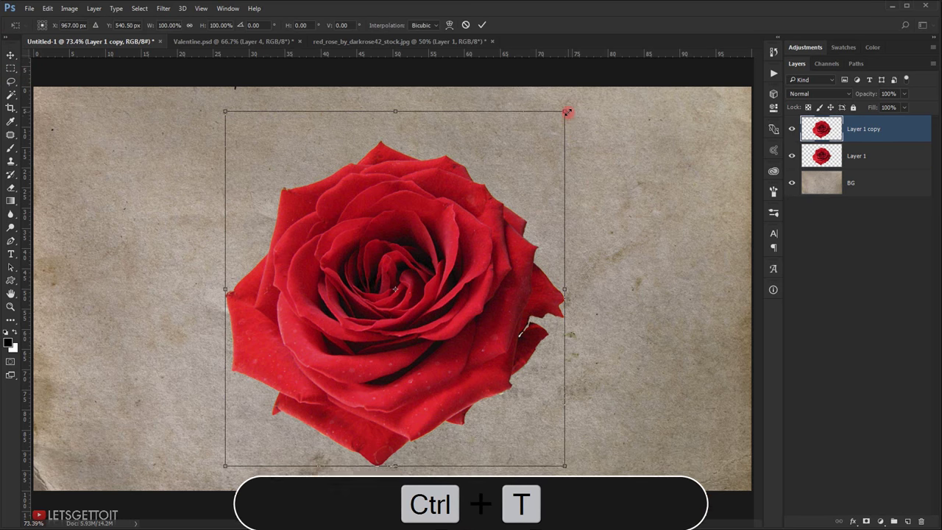
pyautogui.moveTo(565, 111); pyautogui.dragTo(515, 185)
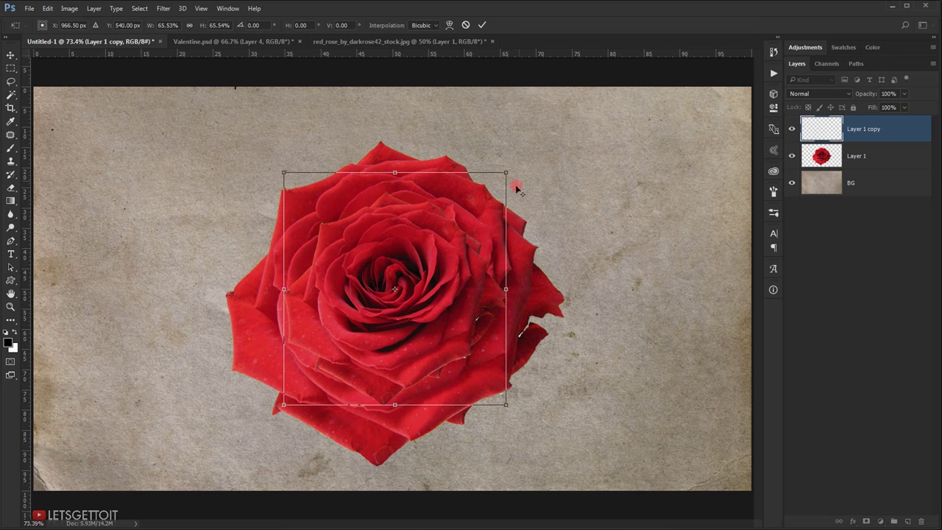
pyautogui.moveTo(457, 316); pyautogui.dragTo(327, 317)
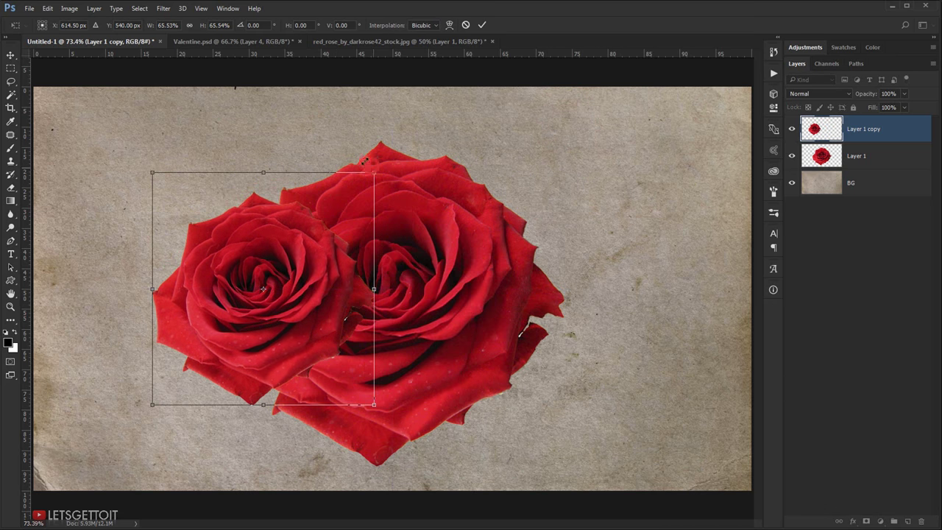
# - Rotate the smaller rose counterclockwise, shift it further left, and move its layer below Layer 1
pyautogui.moveTo(374, 172); pyautogui.dragTo(329, 149)
pyautogui.hotkey('ctrl', 'z')
pyautogui.moveTo(335, 311); pyautogui.dragTo(309, 323)
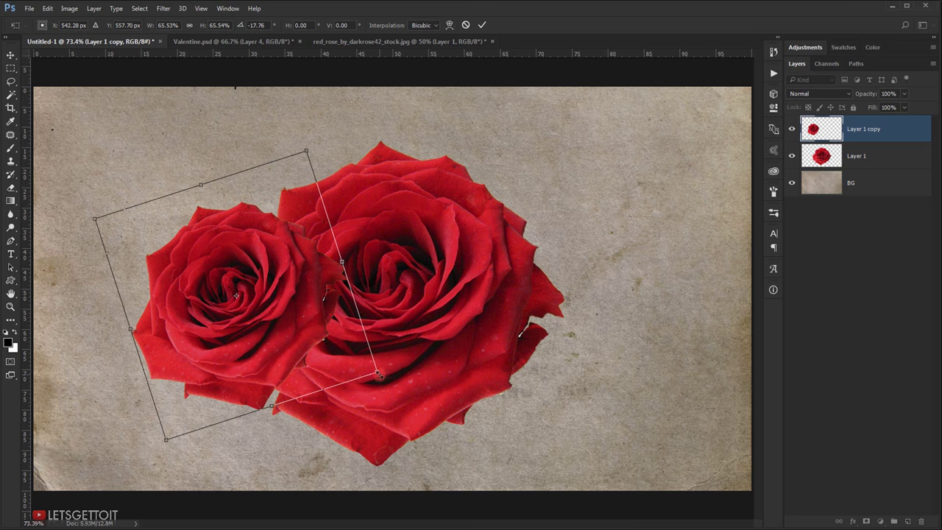
pyautogui.moveTo(378, 375); pyautogui.dragTo(438, 329)
pyautogui.moveTo(313, 350); pyautogui.dragTo(317, 344)
pyautogui.press('Return')
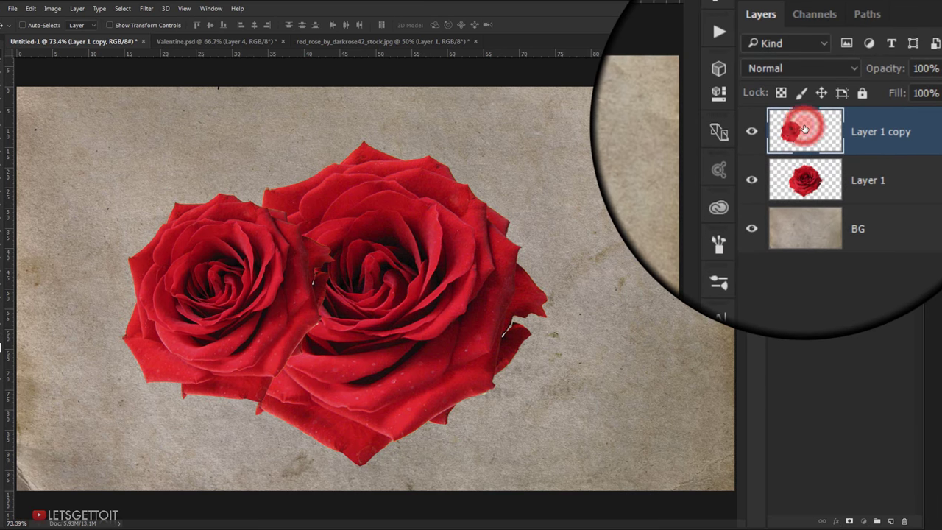
pyautogui.moveTo(822, 129); pyautogui.dragTo(803, 157)
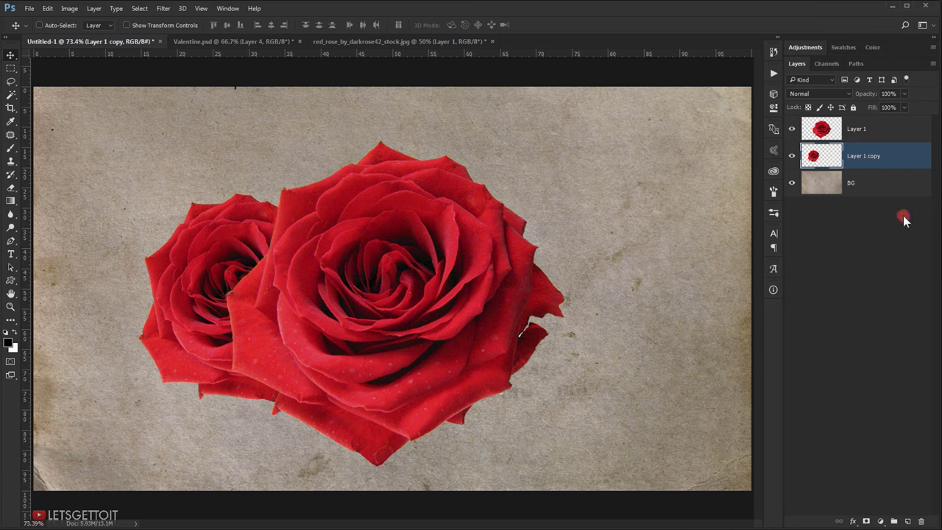
# - Duplicate the smaller rose to the right side of the large rose and rotate the copy to about 51°
pyautogui.press('alt')
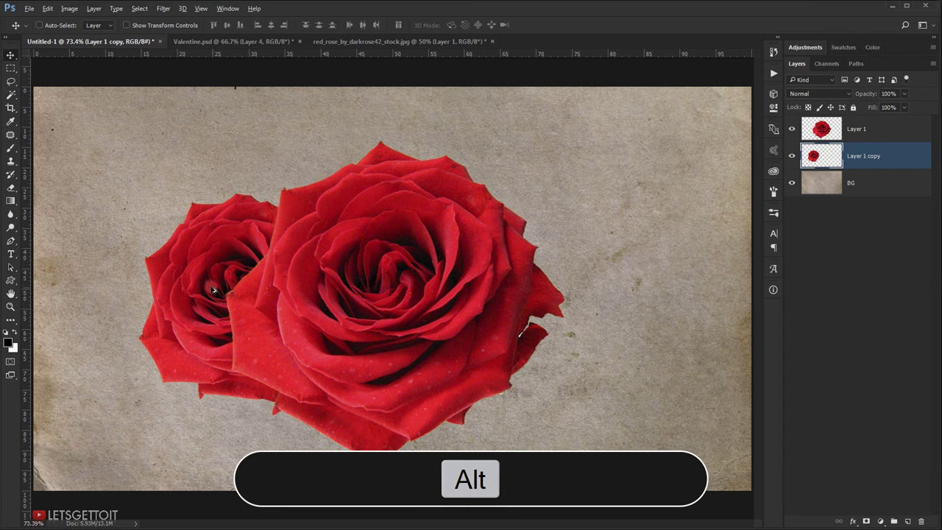
pyautogui.moveTo(212, 289); pyautogui.dragTo(509, 295)
pyautogui.hotkey('ctrl', 't')
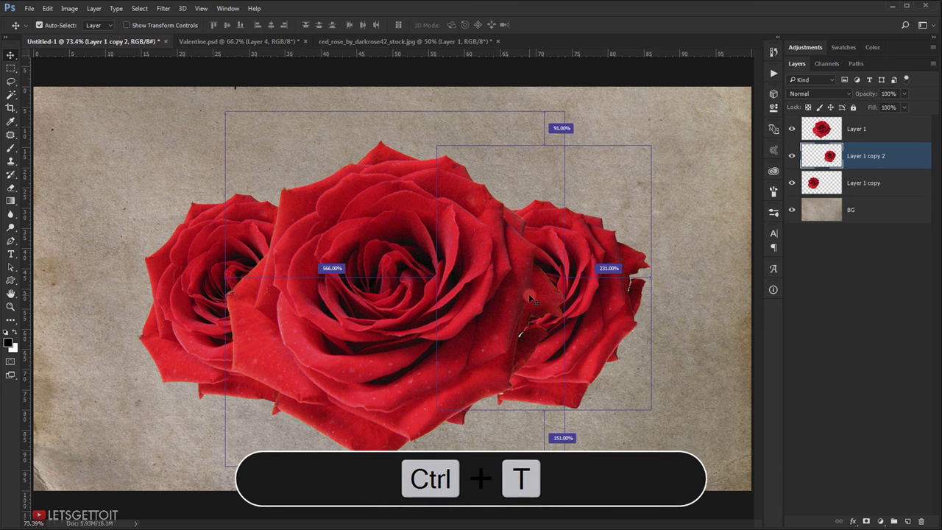
pyautogui.moveTo(722, 107); pyautogui.dragTo(694, 269)
pyautogui.moveTo(579, 286); pyautogui.dragTo(583, 290)
pyautogui.moveTo(700, 210); pyautogui.dragTo(679, 270)
pyautogui.hotkey('ctrl', 'z')
pyautogui.moveTo(726, 240); pyautogui.dragTo(736, 300)
pyautogui.moveTo(605, 306); pyautogui.dragTo(608, 317)
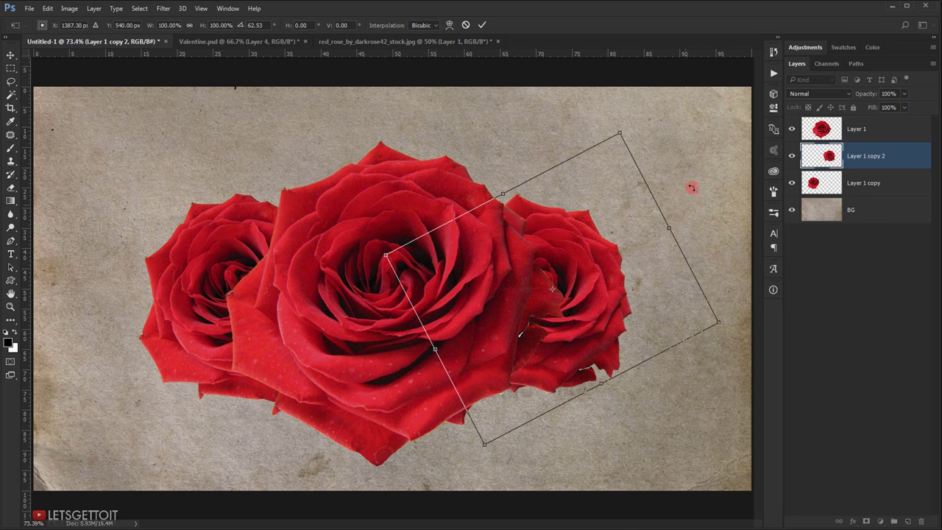
pyautogui.moveTo(690, 188); pyautogui.dragTo(665, 192)
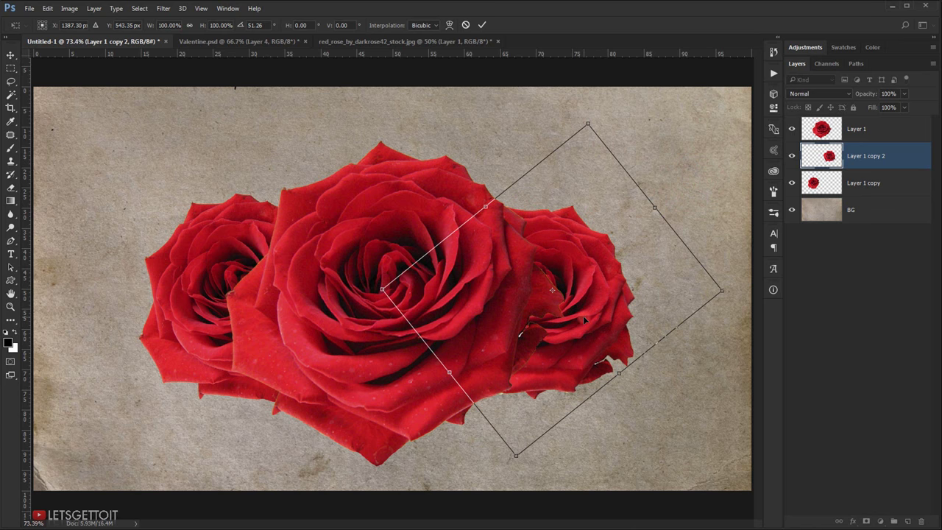
pyautogui.moveTo(586, 316); pyautogui.dragTo(588, 314)
pyautogui.press('Return')
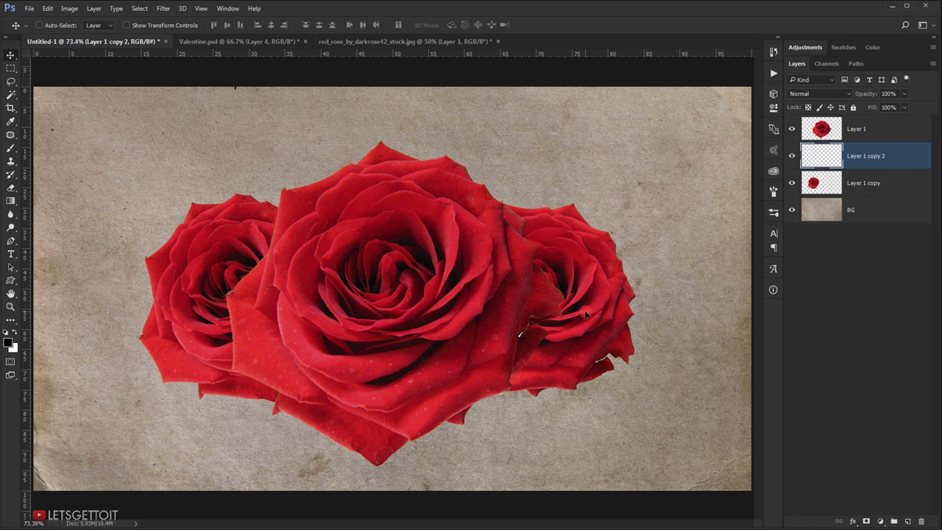
# - Erase the ragged petals on Layer 1 where the large rose overlaps the right-hand rose
pyautogui.scroll(3, 580, 309)
pyautogui.scroll(1, 541, 335)
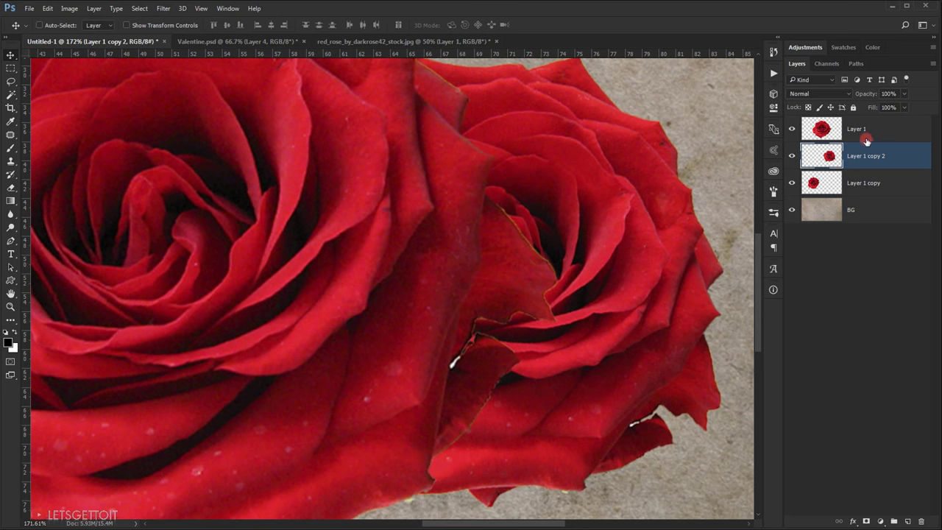
pyautogui.click(816, 131)
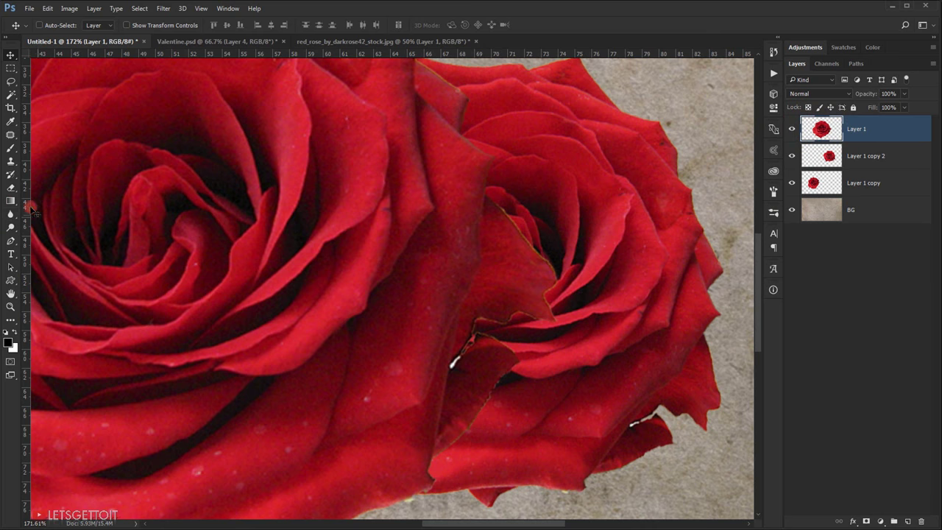
pyautogui.click(10, 188)
pyautogui.scroll(2, 536, 253)
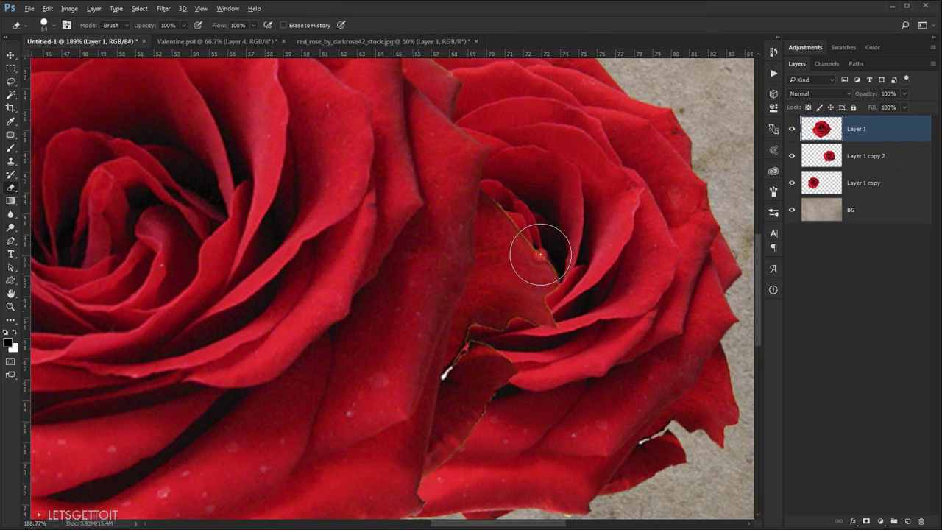
pyautogui.moveTo(524, 262)
pyautogui.mouseDown()
pyautogui.moveTo(540, 338)
pyautogui.moveTo(507, 225)
pyautogui.moveTo(496, 265)
pyautogui.moveTo(512, 298)
pyautogui.moveTo(482, 346)
pyautogui.moveTo(471, 390)
pyautogui.mouseUp()
pyautogui.moveTo(465, 431); pyautogui.dragTo(491, 332)
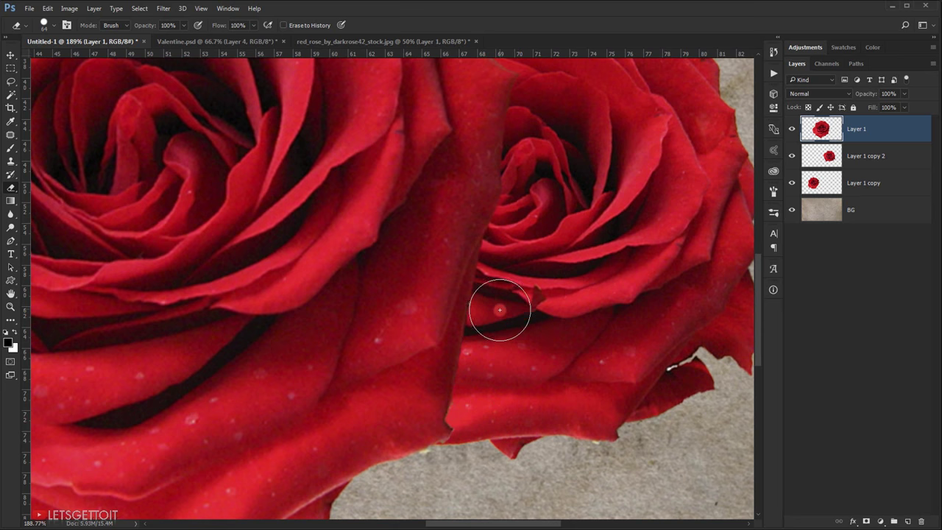
pyautogui.moveTo(508, 297)
pyautogui.mouseDown()
pyautogui.moveTo(508, 271)
pyautogui.moveTo(480, 401)
pyautogui.moveTo(538, 348)
pyautogui.moveTo(563, 267)
pyautogui.mouseUp()
pyautogui.scroll(-5, 562, 268)
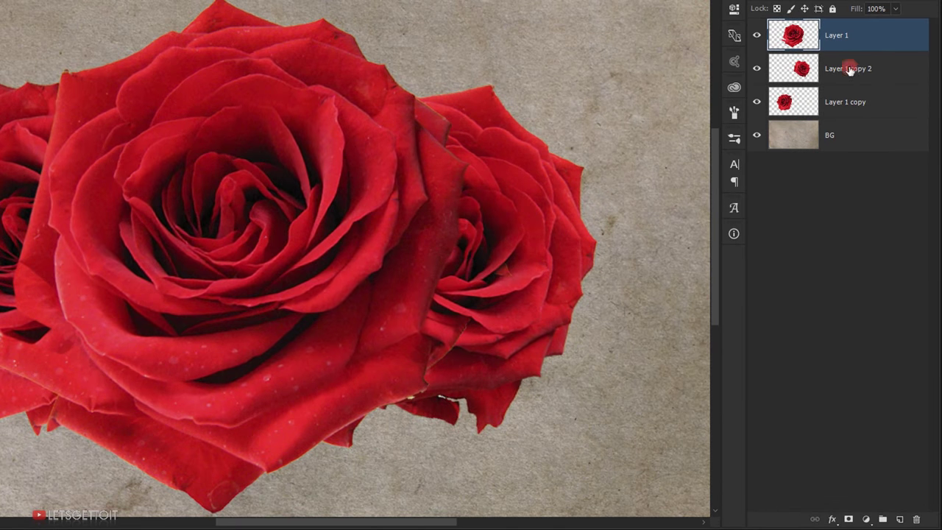
# - Merge the three rose layers into one and rename the merged layer Rose
pyautogui.keyDown('ctrl'); pyautogui.click(890, 74); pyautogui.keyUp('ctrl')
pyautogui.keyDown('ctrl'); pyautogui.click(883, 101); pyautogui.keyUp('ctrl')
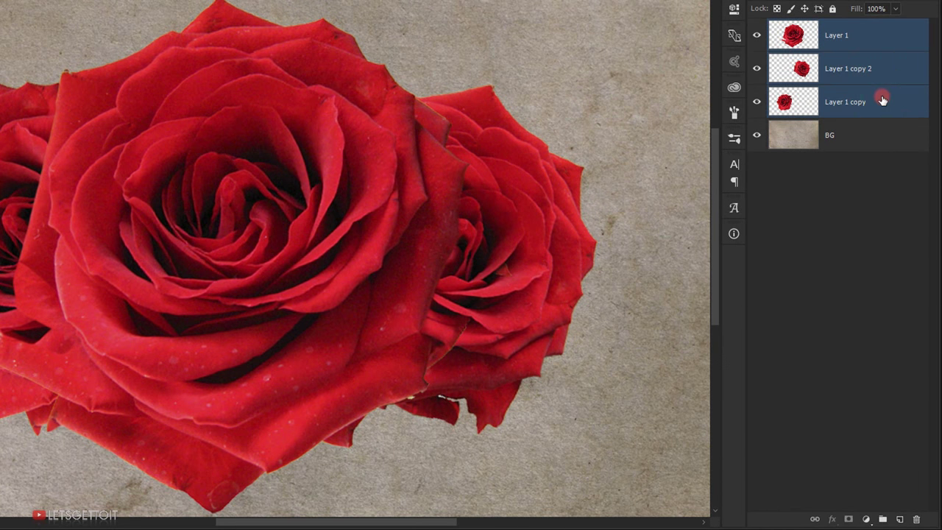
pyautogui.hotkey('ctrl', 'e')
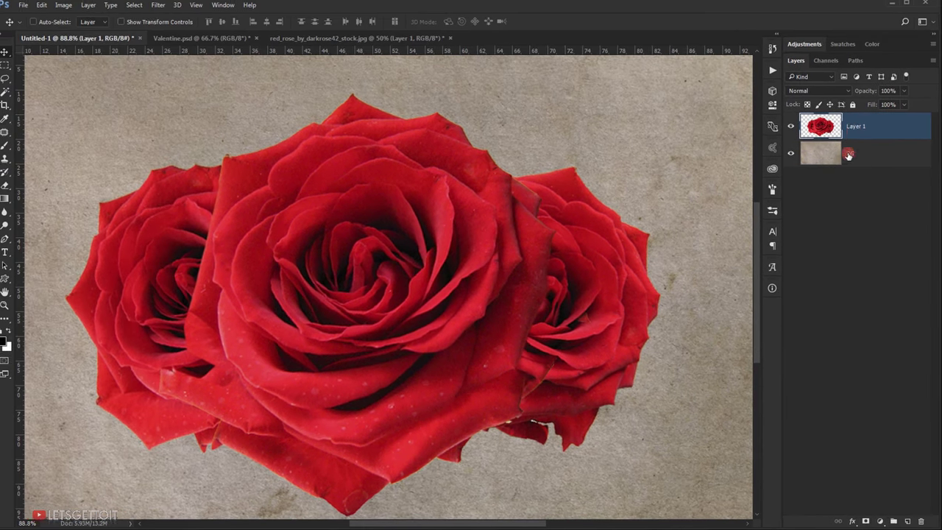
pyautogui.doubleClick(839, 50)
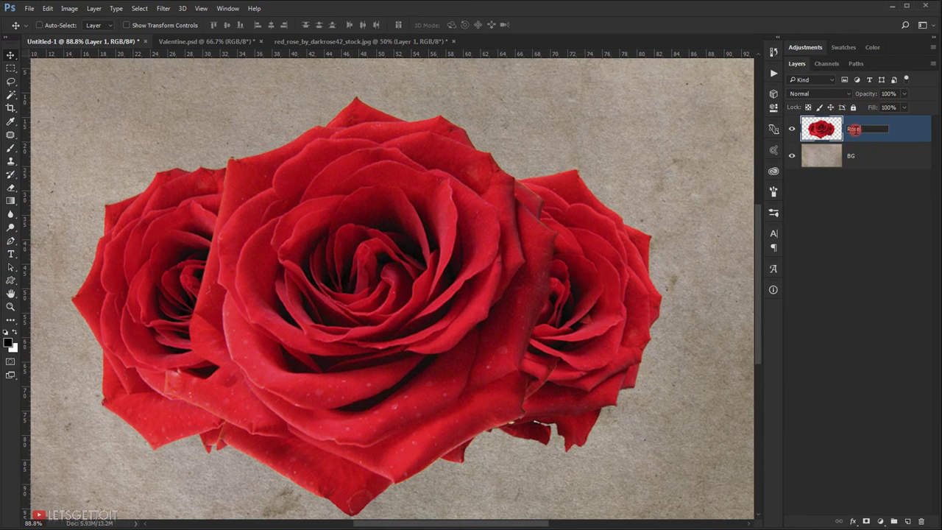
pyautogui.press('Return')
pyautogui.hotkey('ctrl', '0')
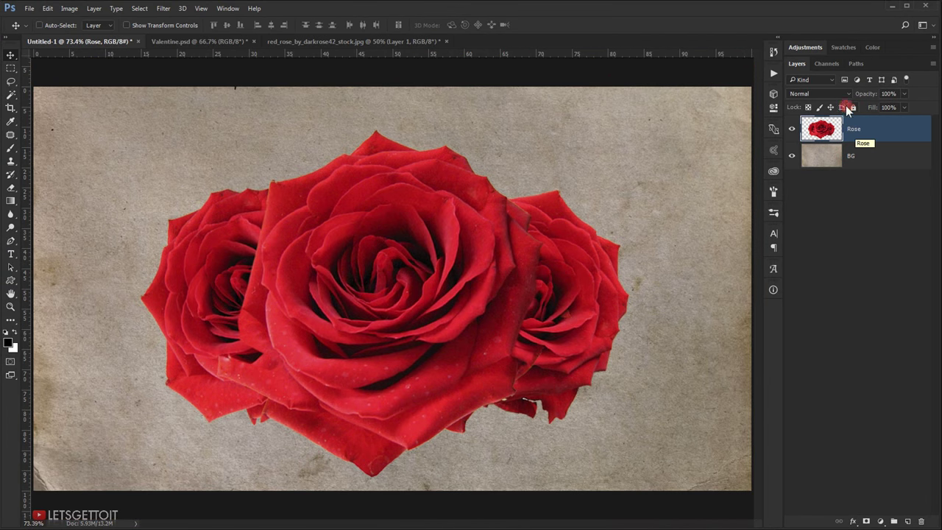
pyautogui.click(591, 146)
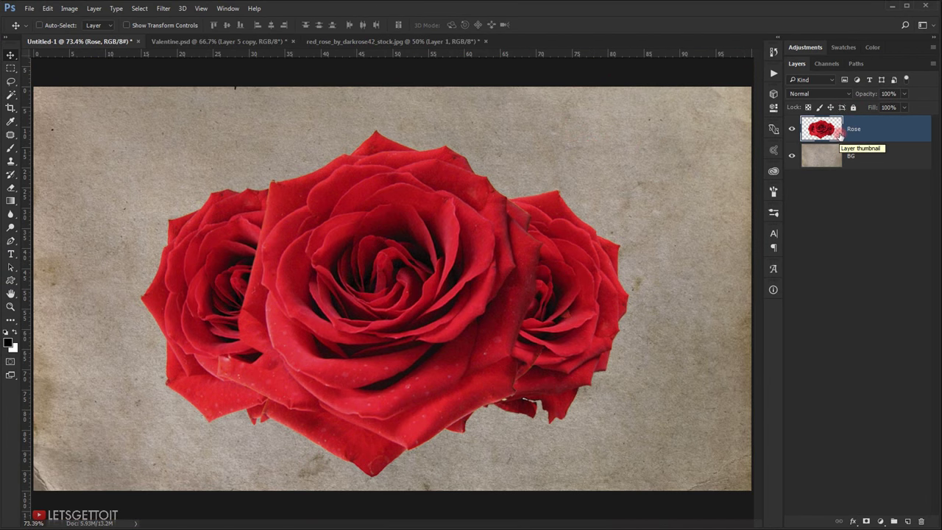
# - Duplicate the Rose layer and desaturate the copy to black and white
pyautogui.click(874, 136)
pyautogui.hotkey('ctrl', 'j')
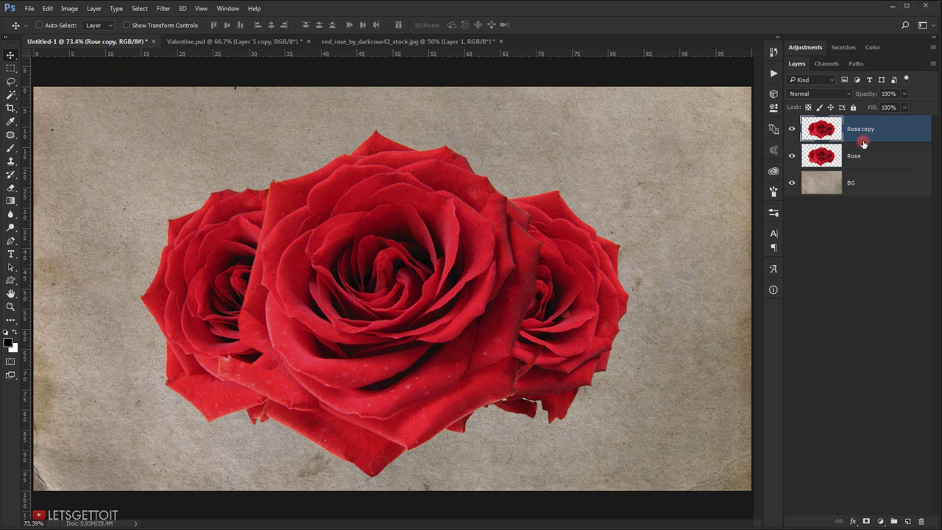
pyautogui.hotkey('ctrl', 'shift', 'u')
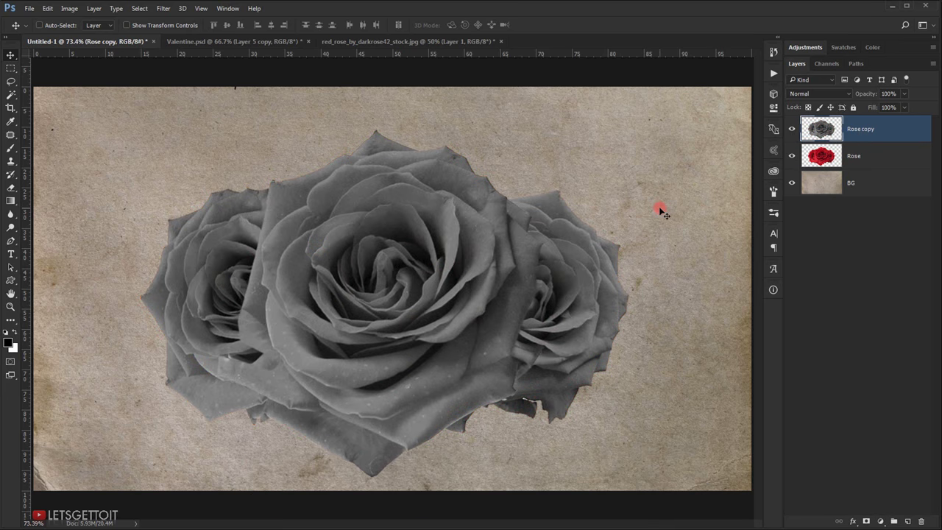
# - Apply Levels to the desaturated Rose copy with input levels 15, 0.87 and 226
pyautogui.hotkey('ctrl', 'l')
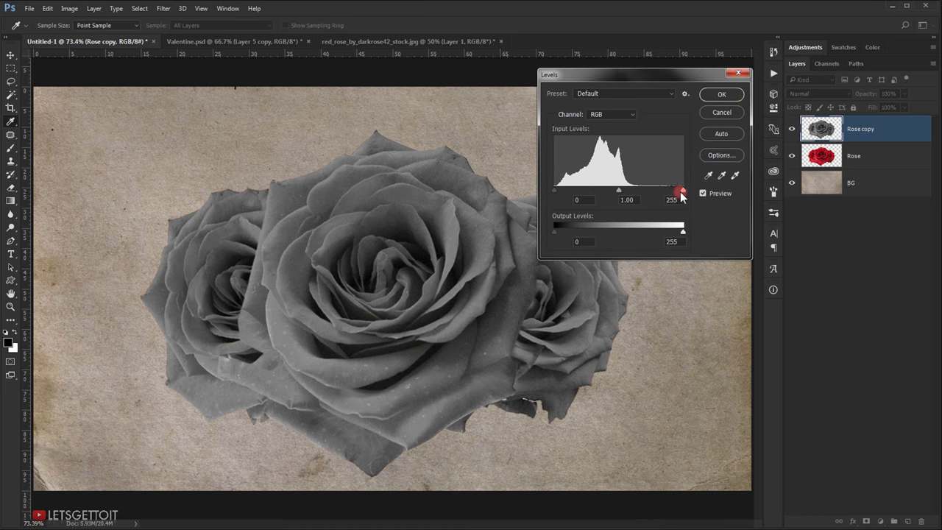
pyautogui.moveTo(682, 195); pyautogui.dragTo(671, 195)
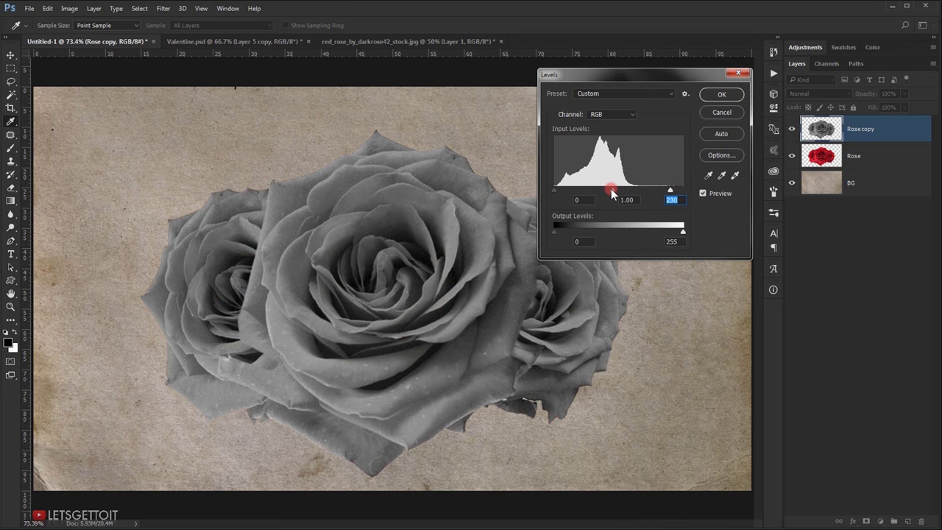
pyautogui.moveTo(611, 190); pyautogui.dragTo(669, 193)
pyautogui.moveTo(555, 192); pyautogui.dragTo(563, 193)
pyautogui.moveTo(624, 193); pyautogui.dragTo(621, 193)
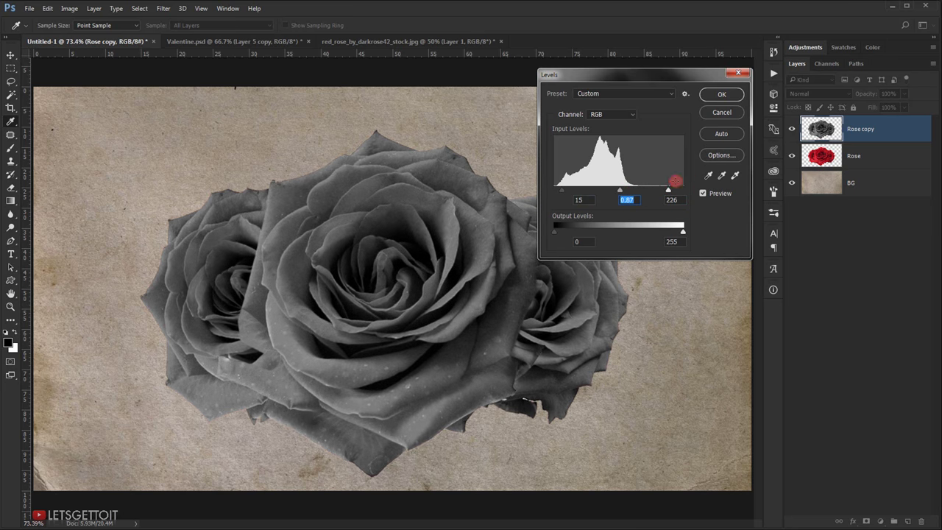
pyautogui.click(722, 97)
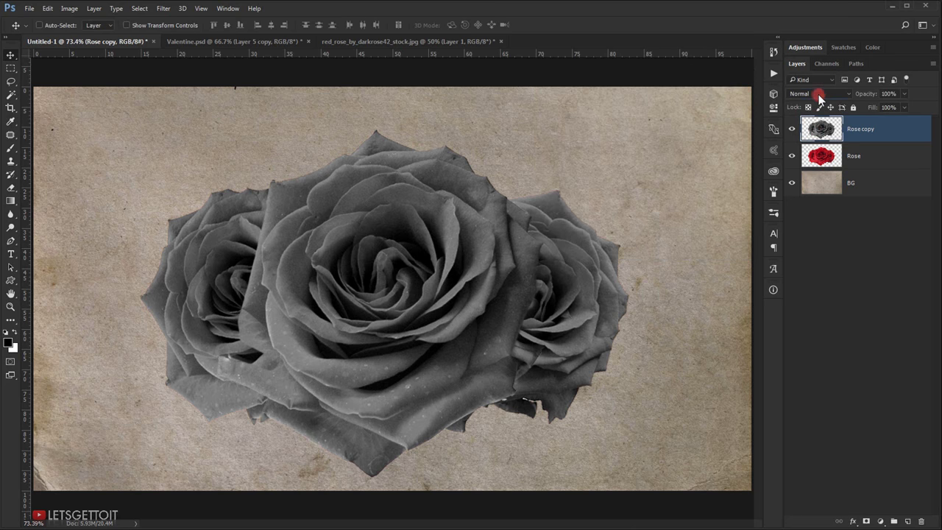
# - Blend the Rose copy layer over the red roses with Soft Light at 50% opacity
pyautogui.click(818, 94)
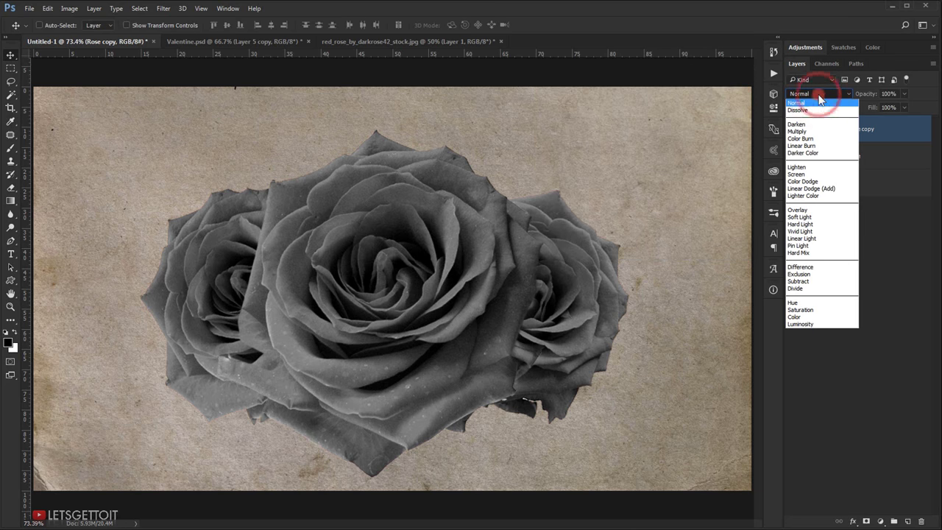
pyautogui.click(804, 218)
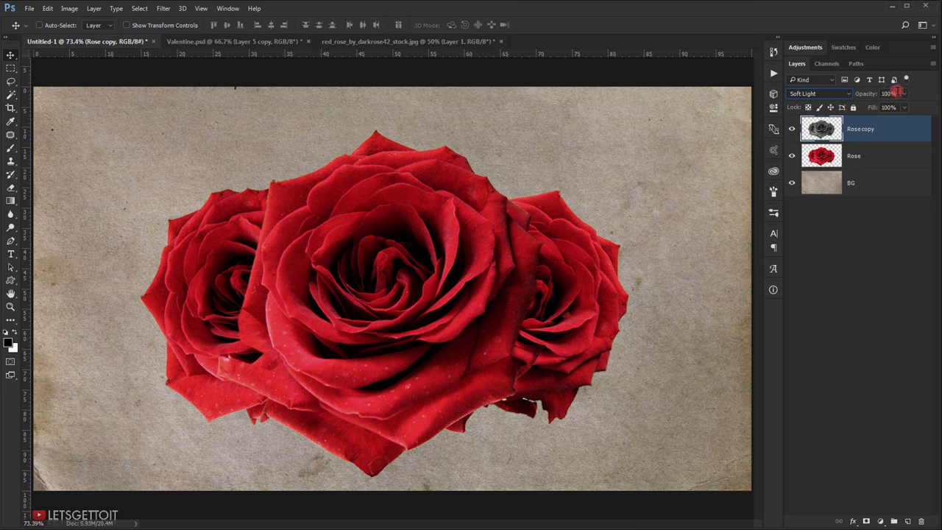
pyautogui.moveTo(897, 89); pyautogui.dragTo(938, 103)
pyautogui.write('50')
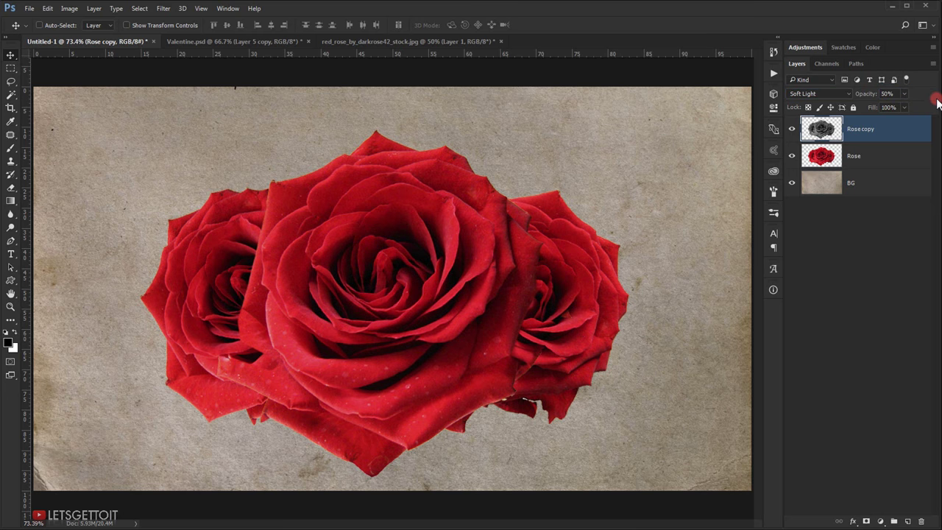
# - Hide the BG layer and stamp the visible rose layers into a new merged layer above Rose copy
pyautogui.click(876, 257)
pyautogui.click(866, 127)
pyautogui.click(792, 184)
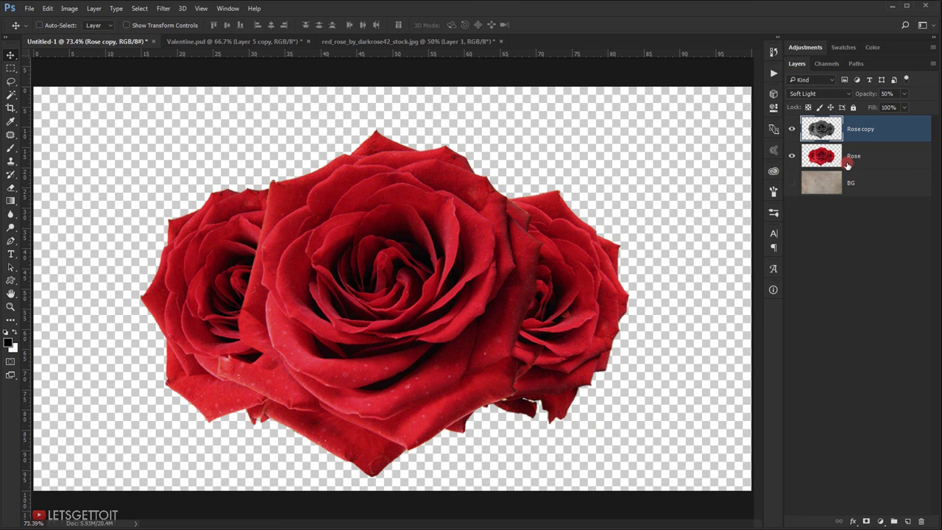
pyautogui.hotkey('ctrl', 'alt', 'shift', 'e')
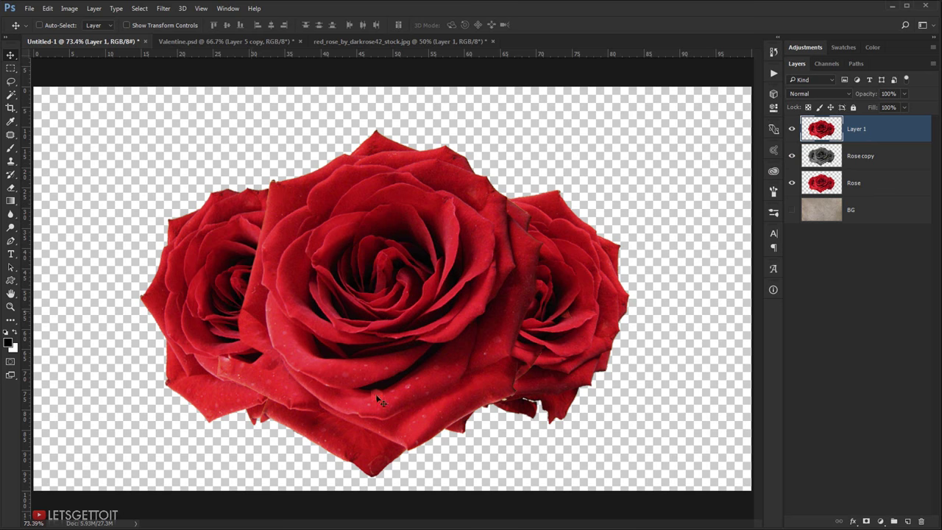
# - Delete the Rose copy and Rose layers, then rename Layer 1 as Rose
pyautogui.click(890, 158)
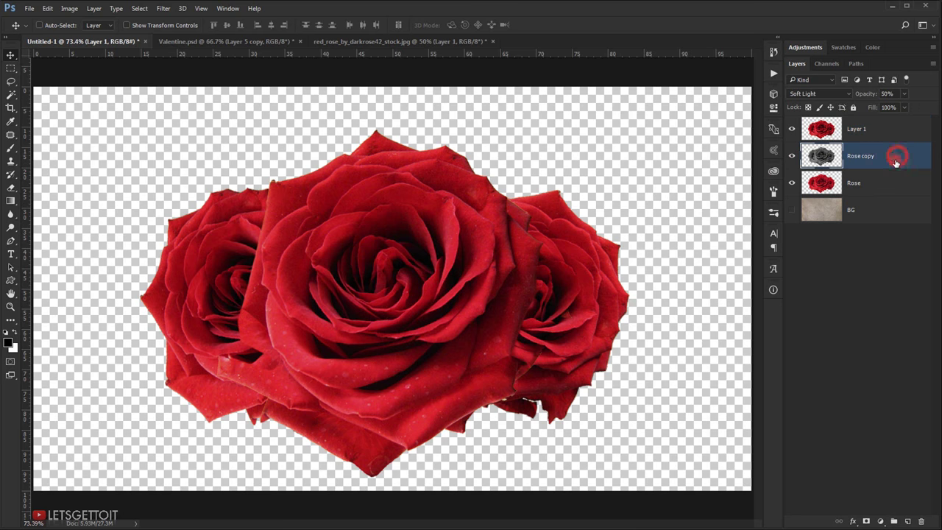
pyautogui.keyDown('shift'); pyautogui.click(884, 183); pyautogui.keyUp('shift')
pyautogui.press('Delete')
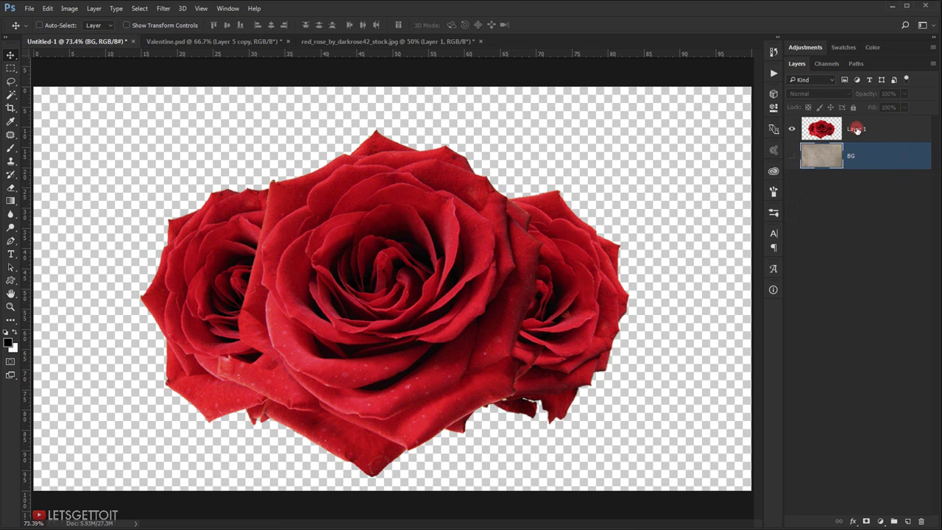
pyautogui.doubleClick(856, 129)
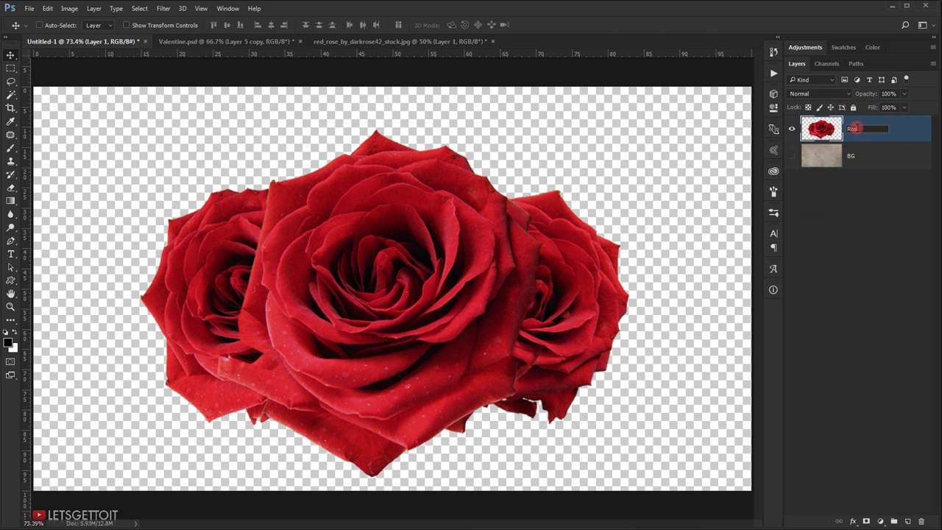
pyautogui.press('Return')
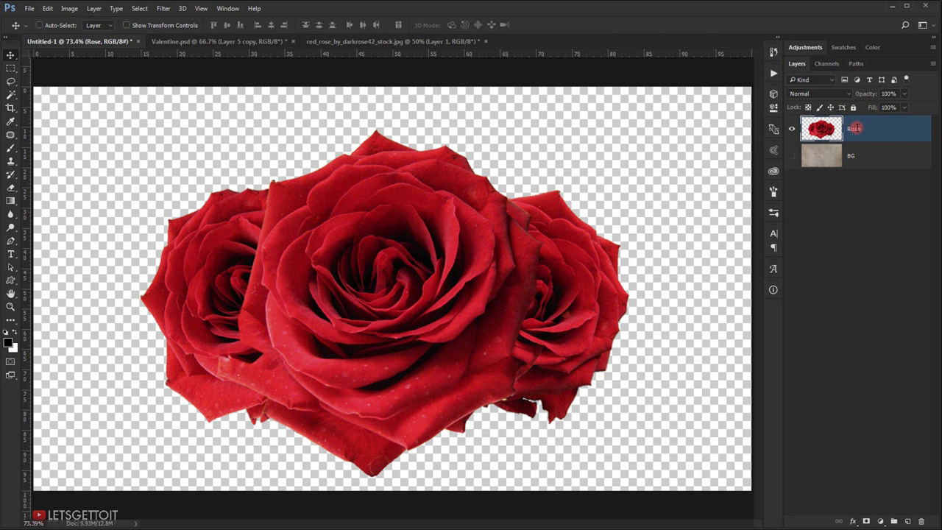
# - Show the BG layer again, scale the Rose layer to about 95% and move it slightly upward
pyautogui.click(792, 157)
pyautogui.click(879, 156)
pyautogui.hotkey('ctrl', '0')
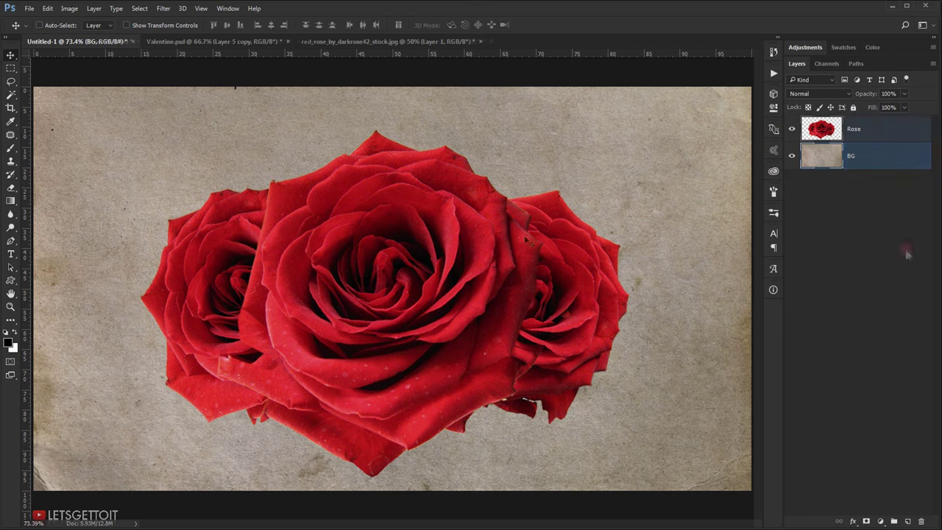
pyautogui.hotkey('alt', ']')
pyautogui.hotkey('ctrl', 't')
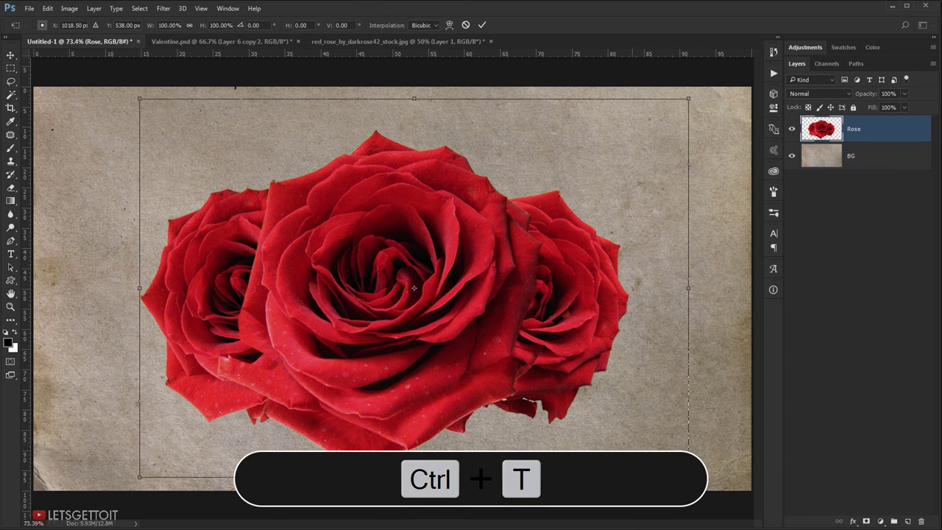
pyautogui.moveTo(687, 476); pyautogui.dragTo(670, 463)
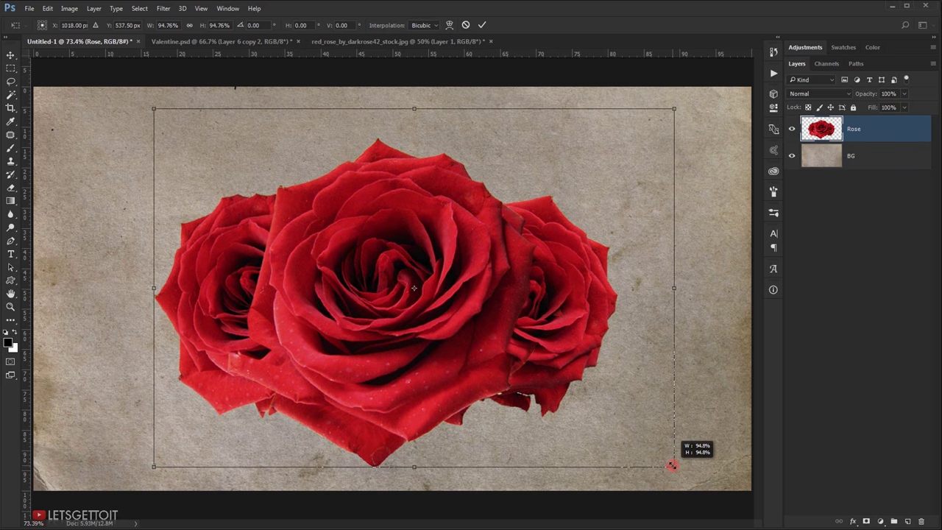
pyautogui.moveTo(589, 403); pyautogui.dragTo(589, 391)
pyautogui.press('Return')
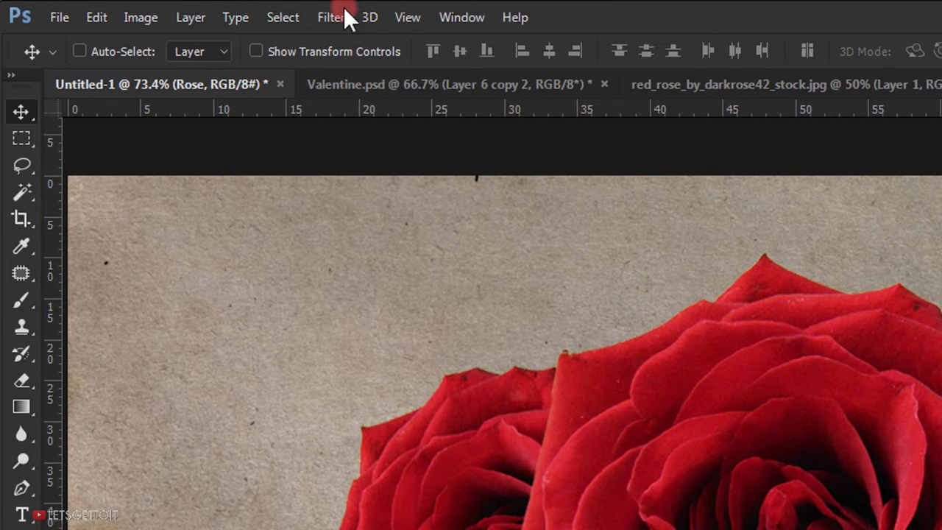
# - Apply the Artistic Dry Brush filter to the Rose layer with Brush Size 2, Brush Detail 8 and Texture 3
pyautogui.click(163, 8)
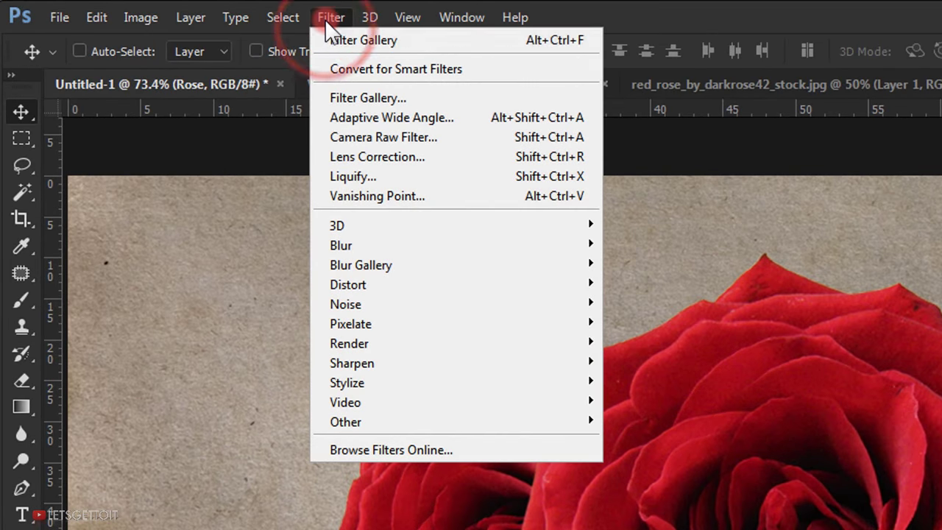
pyautogui.click(384, 94)
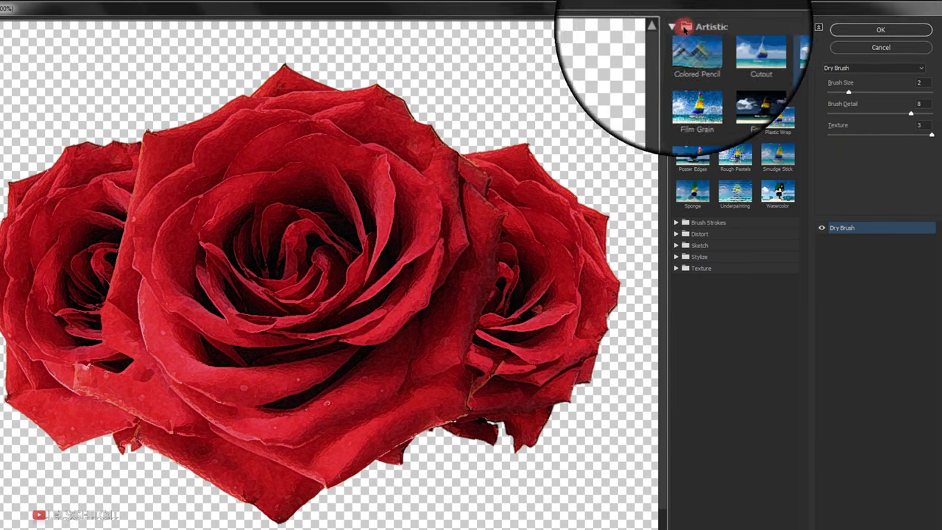
pyautogui.click(681, 7)
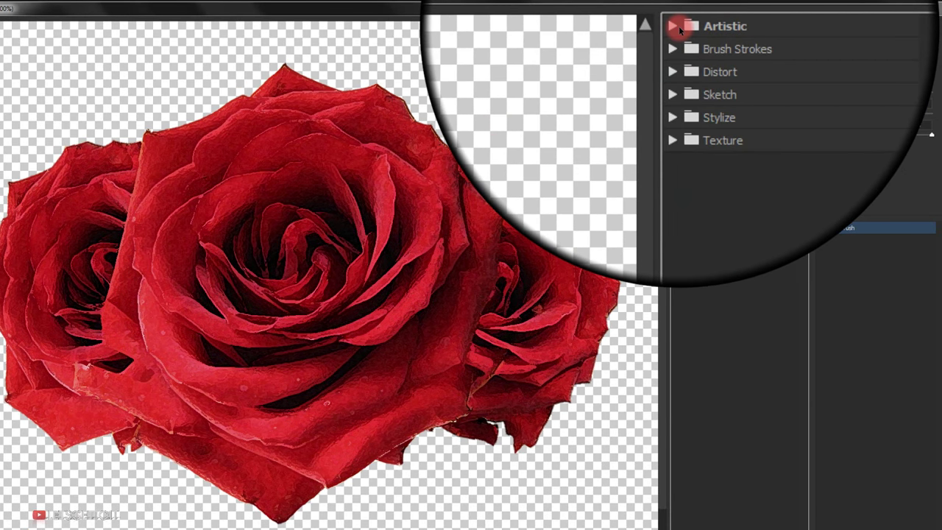
pyautogui.click(681, 28)
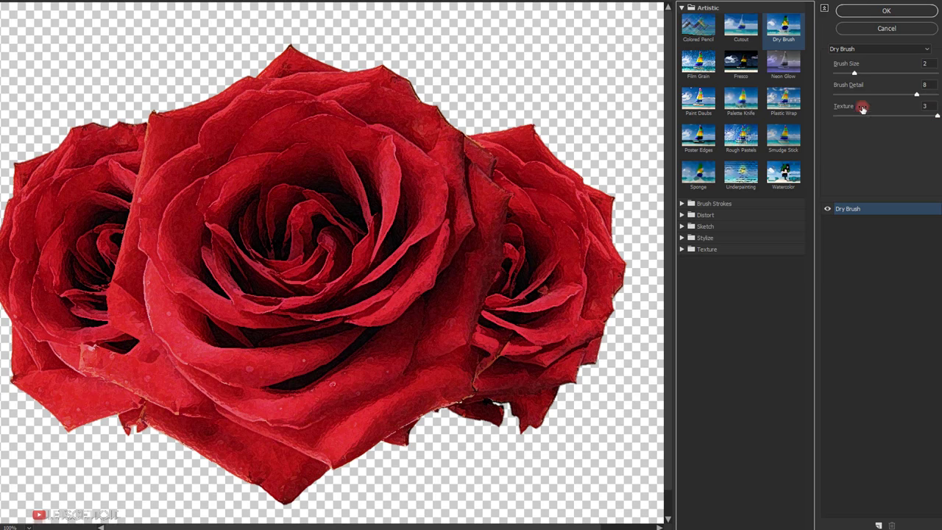
pyautogui.click(867, 12)
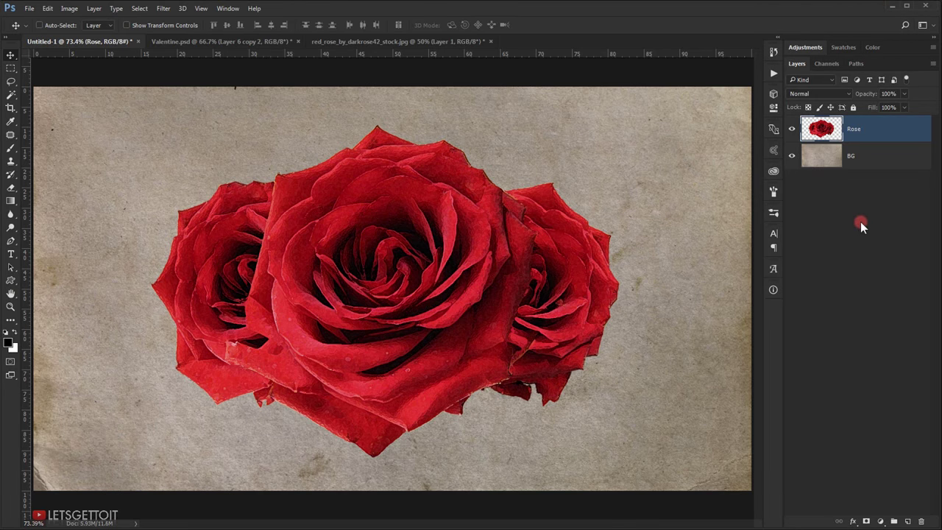
# - Set the Rose layer's blending mode to Multiply
pyautogui.click(848, 217)
pyautogui.click(884, 128)
pyautogui.click(832, 94)
pyautogui.click(811, 264)
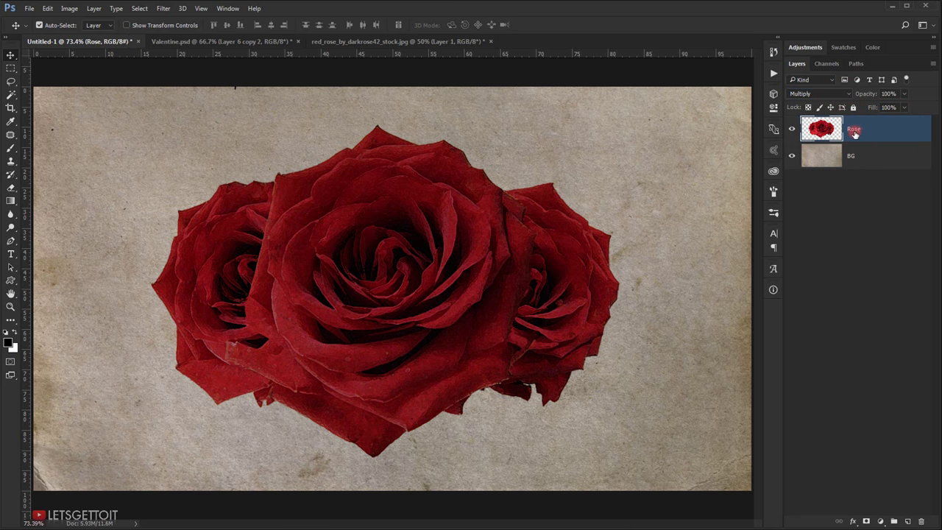
# - Move the roses slightly higher on the paper background and reduce their size a little
pyautogui.keyDown('ctrl'); pyautogui.click(549, 265); pyautogui.keyUp('ctrl')
pyautogui.moveTo(516, 258); pyautogui.dragTo(515, 245)
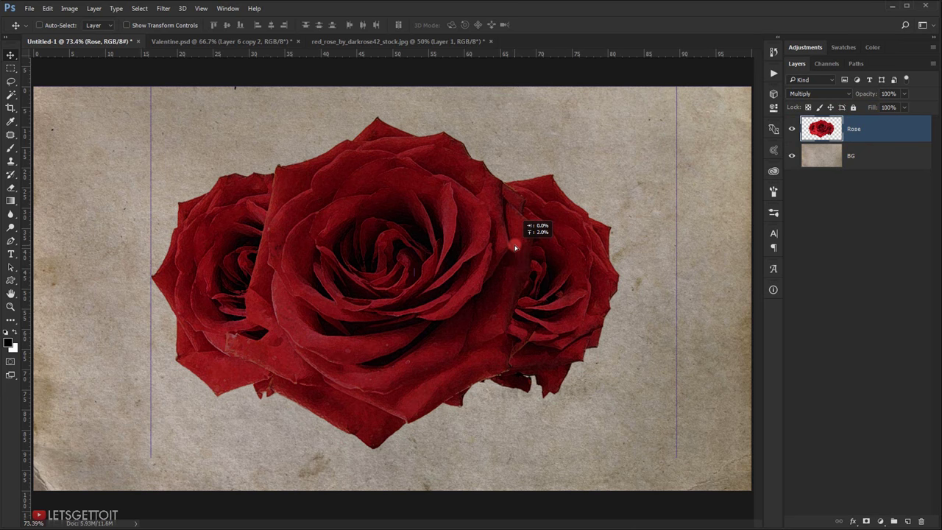
pyautogui.moveTo(368, 185); pyautogui.dragTo(368, 193)
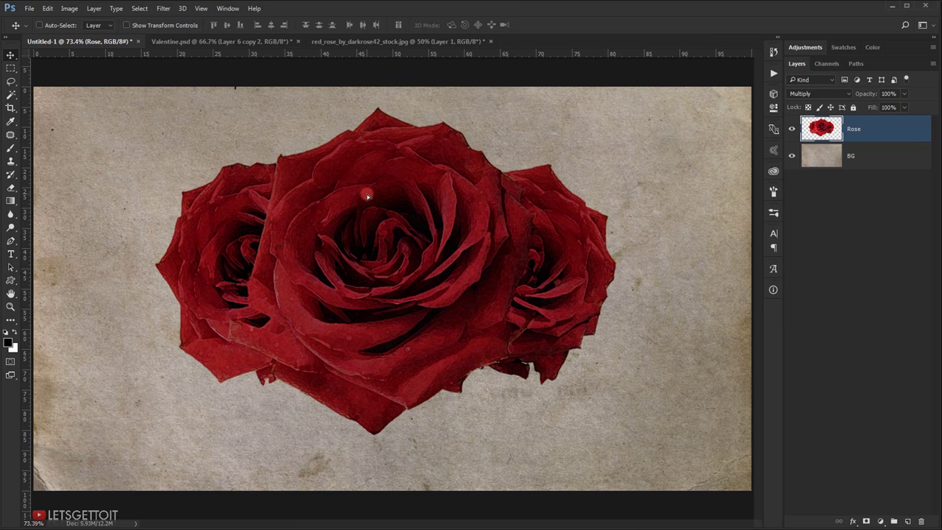
pyautogui.scroll(-3, 368, 196)
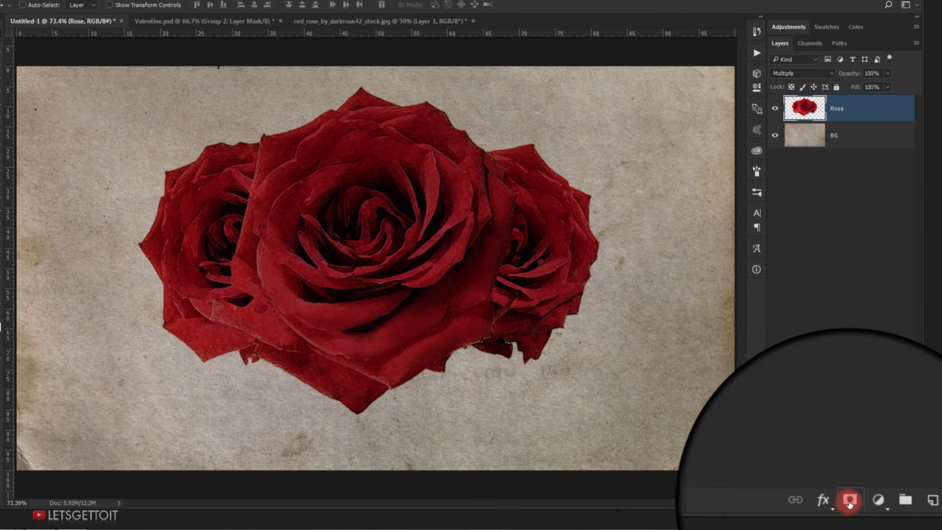
# - Add a layer mask to the Rose layer and choose the 80 px textured brush for painting on it
pyautogui.click(850, 500)
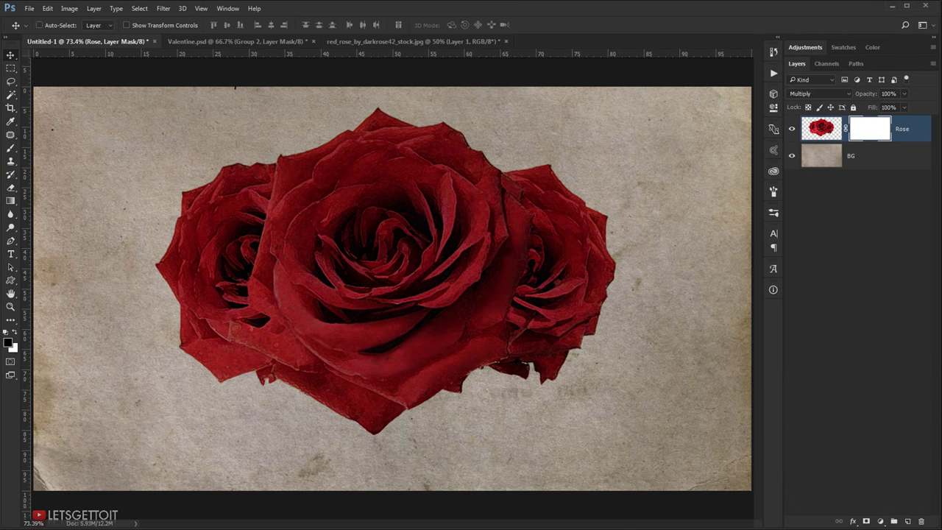
pyautogui.click(9, 150)
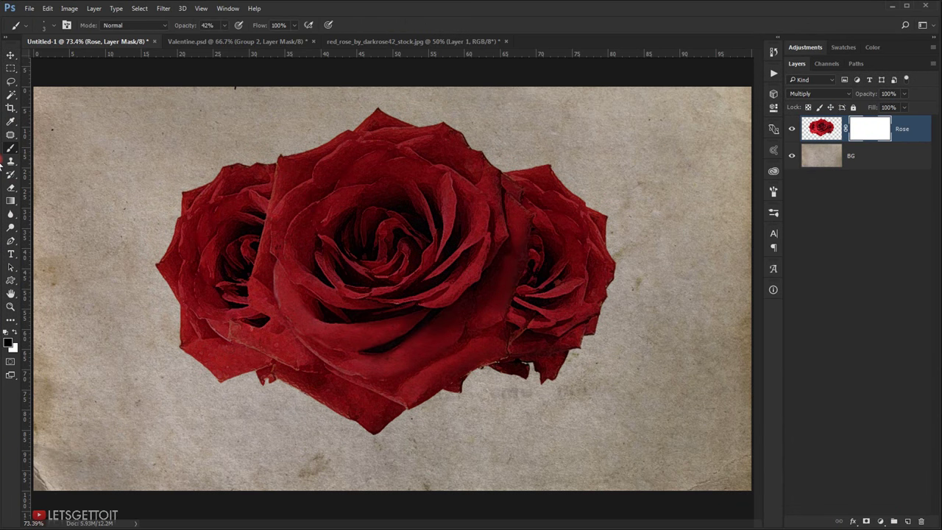
pyautogui.rightClick(170, 154)
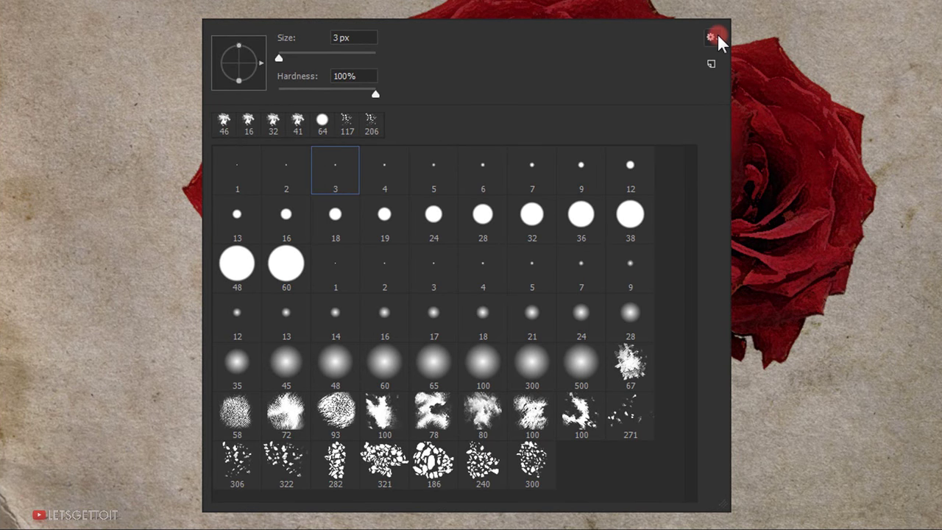
pyautogui.click(713, 38)
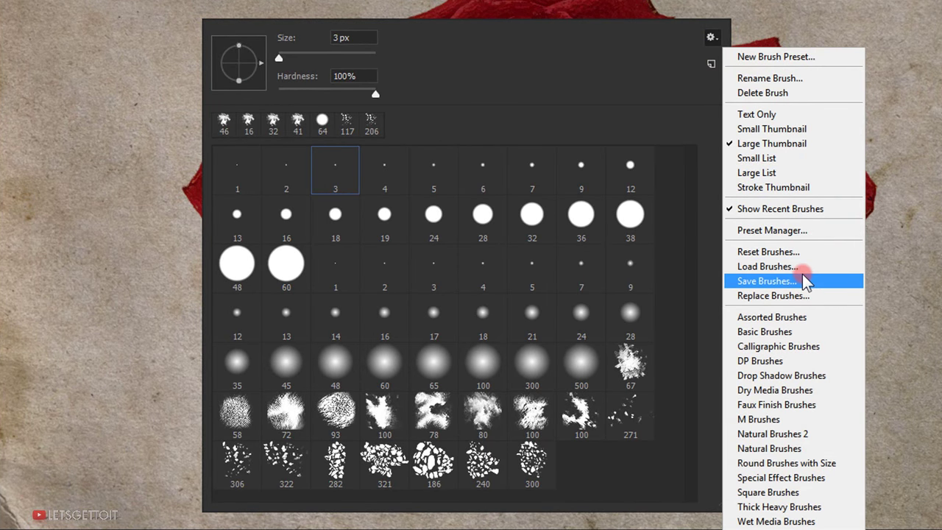
pyautogui.click(801, 268)
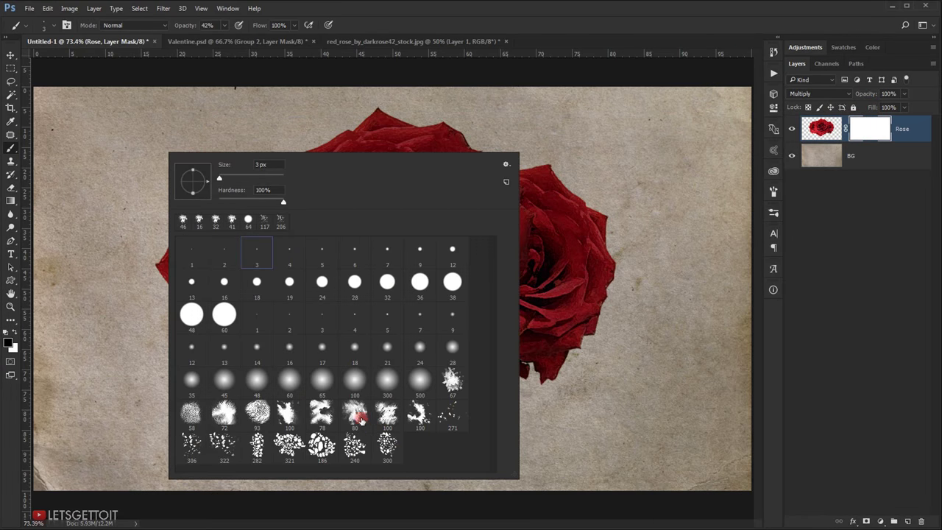
pyautogui.click(651, 20)
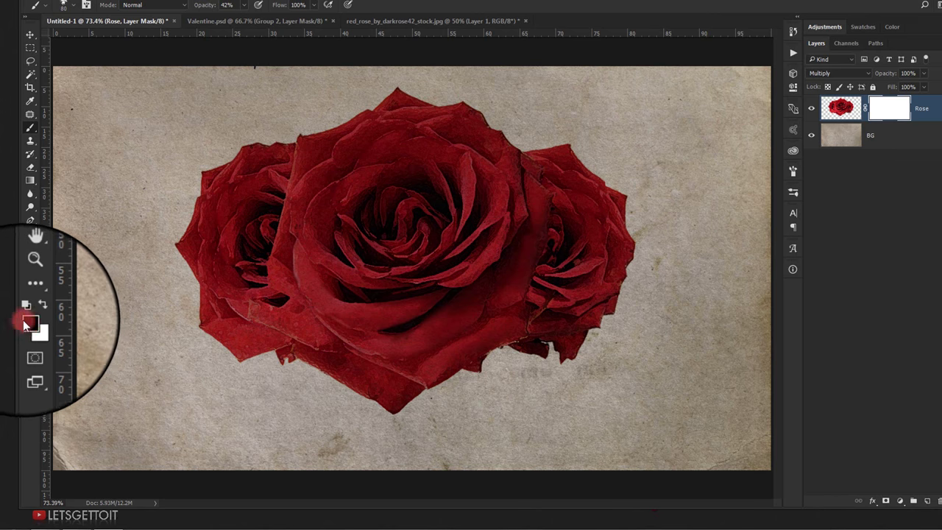
# - Set the brush opacity to 40%
pyautogui.click(213, 58)
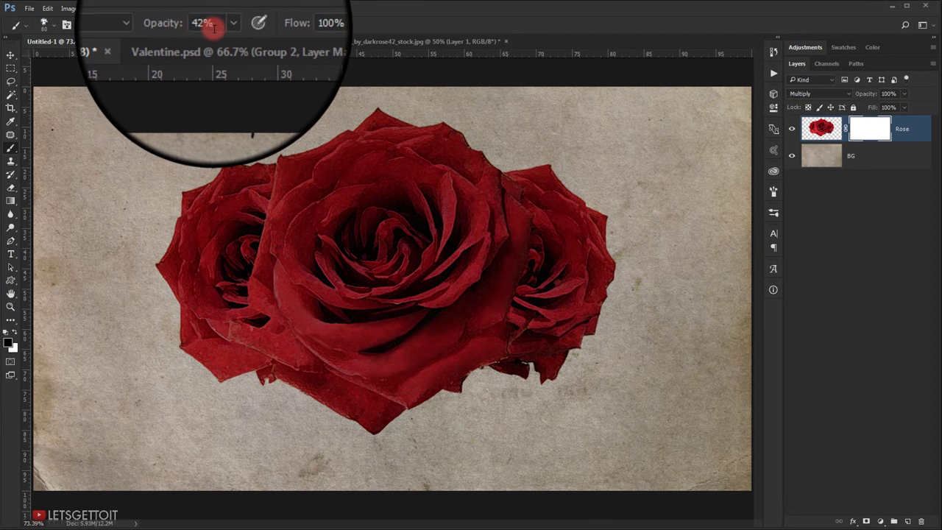
pyautogui.click(192, 25)
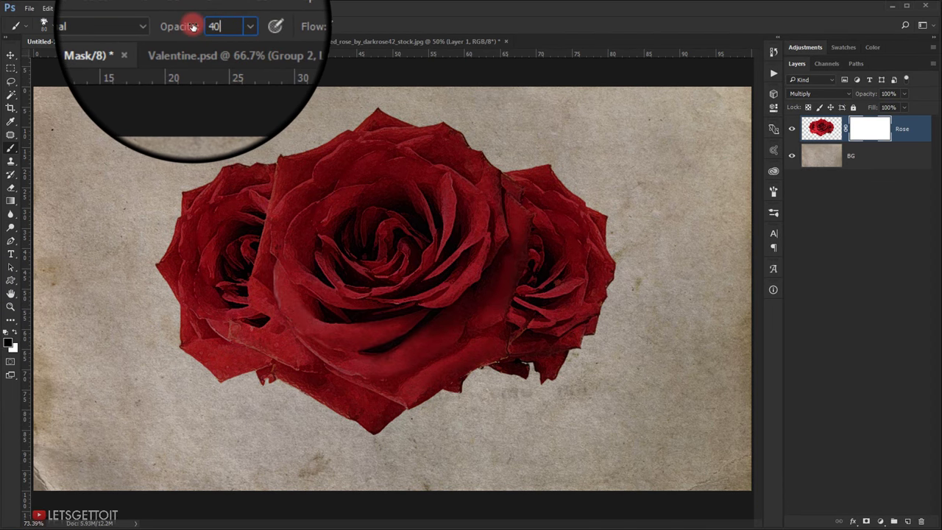
pyautogui.press('Return')
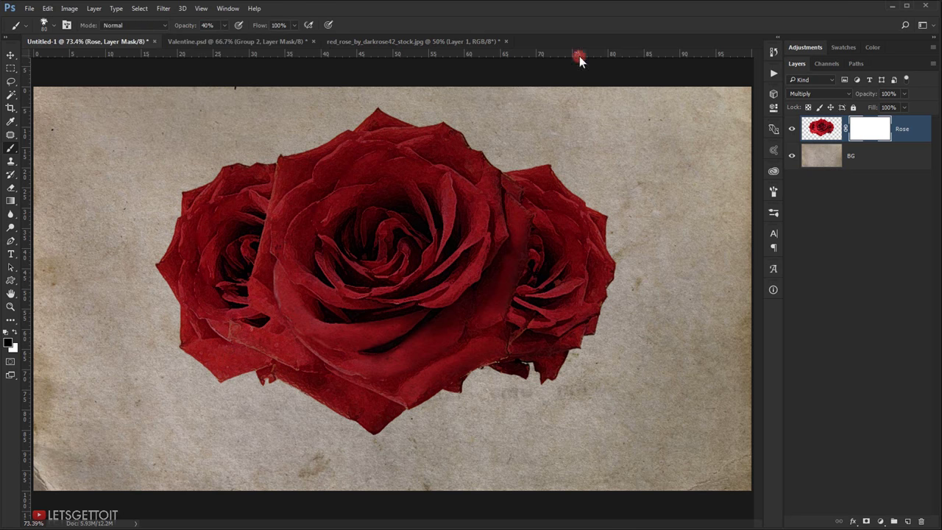
# - Enlarge the brush and paint black on the Rose mask to fade the left rose's upper-left edge and the right rose's outer edge
pyautogui.moveTo(567, 171); pyautogui.dragTo(591, 204)
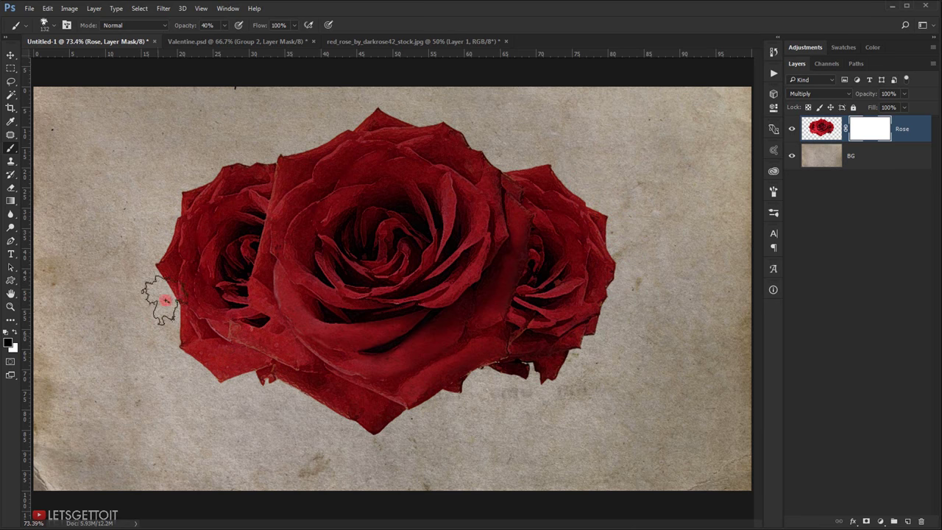
pyautogui.moveTo(209, 240); pyautogui.dragTo(220, 242)
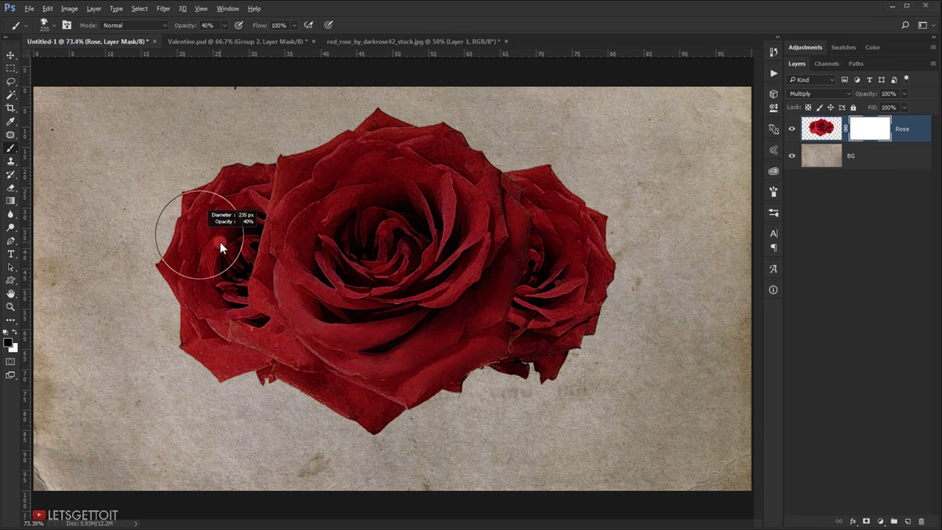
pyautogui.click(218, 167)
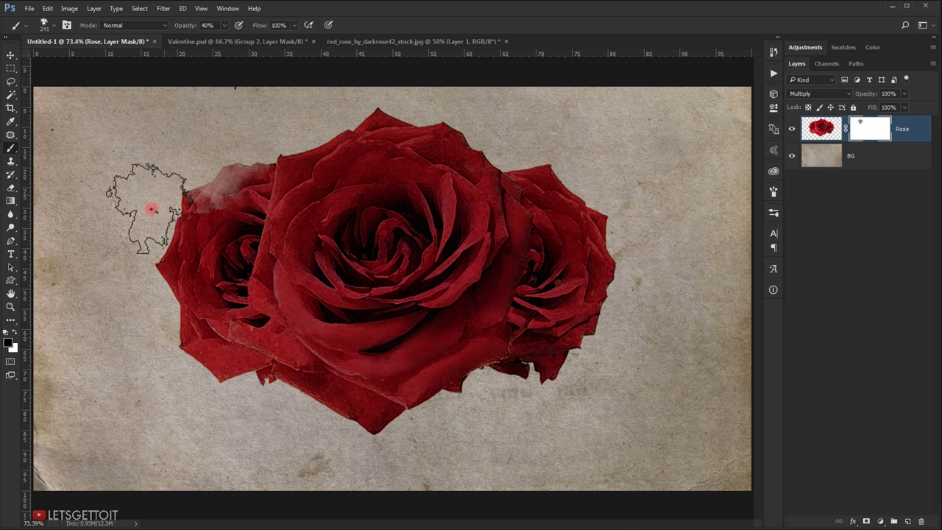
pyautogui.moveTo(153, 209); pyautogui.dragTo(202, 227)
pyautogui.moveTo(142, 227)
pyautogui.mouseDown()
pyautogui.moveTo(149, 189)
pyautogui.moveTo(169, 174)
pyautogui.moveTo(134, 192)
pyautogui.mouseUp()
pyautogui.moveTo(87, 241); pyautogui.dragTo(99, 267)
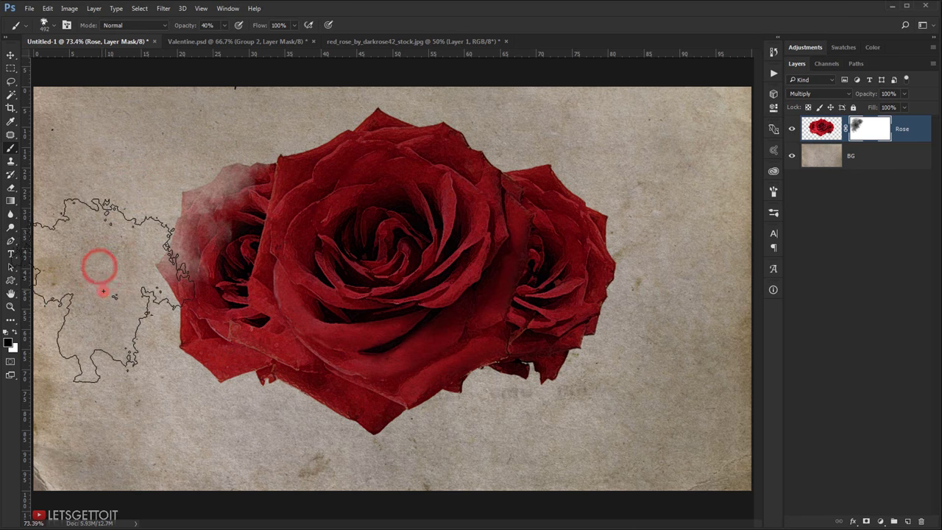
pyautogui.moveTo(123, 200)
pyautogui.mouseDown()
pyautogui.moveTo(137, 196)
pyautogui.moveTo(110, 273)
pyautogui.moveTo(137, 312)
pyautogui.moveTo(122, 322)
pyautogui.moveTo(126, 275)
pyautogui.moveTo(194, 169)
pyautogui.moveTo(158, 174)
pyautogui.mouseUp()
pyautogui.moveTo(659, 253)
pyautogui.mouseDown()
pyautogui.moveTo(640, 338)
pyautogui.moveTo(630, 270)
pyautogui.mouseUp()
pyautogui.keyDown('alt'); pyautogui.rightClick(630, 271); pyautogui.keyUp('alt')
# - Refine the left rose's outer edge on the mask with a 290 px brush, alternating white to restore petals and black to fade them
pyautogui.press('x')
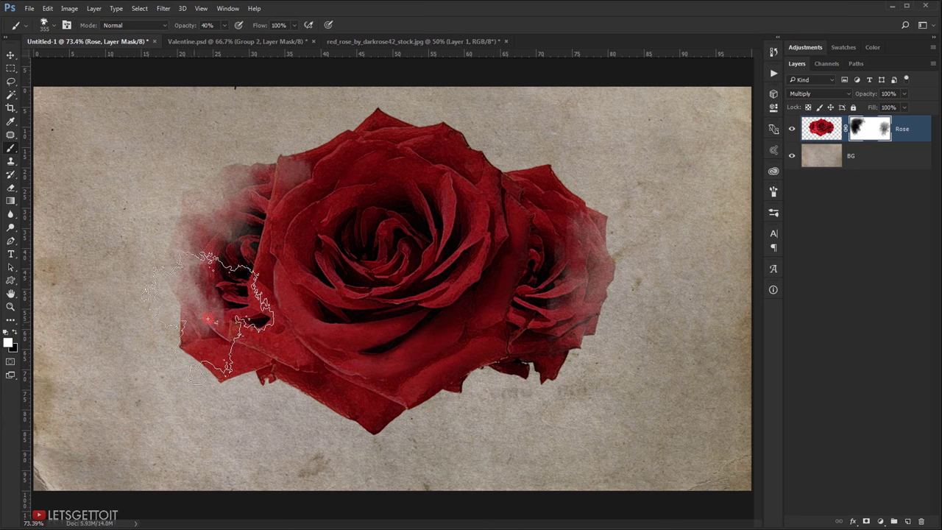
pyautogui.click(15, 333)
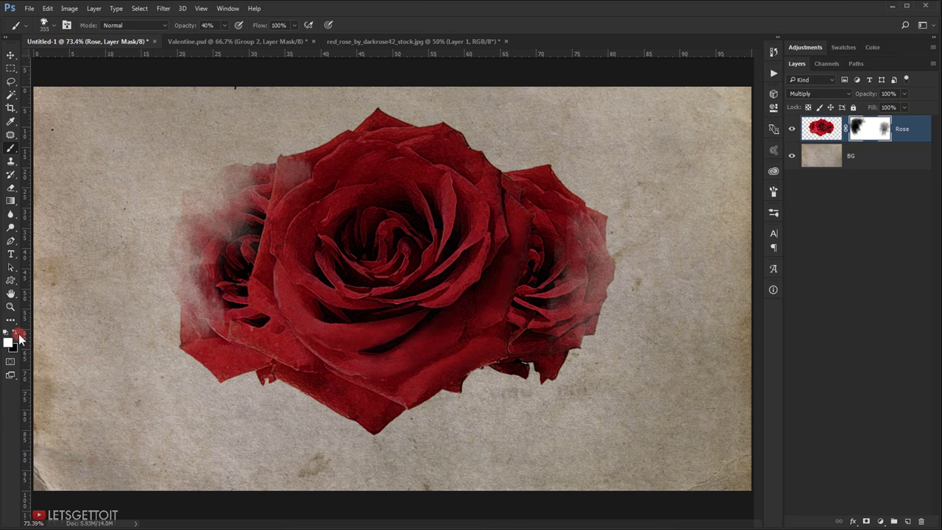
pyautogui.keyDown('alt'); pyautogui.rightClick(263, 294); pyautogui.keyUp('alt')
pyautogui.scroll(3, 254, 294)
pyautogui.moveTo(256, 293)
pyautogui.mouseDown()
pyautogui.moveTo(211, 257)
pyautogui.moveTo(270, 270)
pyautogui.moveTo(234, 268)
pyautogui.moveTo(234, 300)
pyautogui.moveTo(223, 309)
pyautogui.moveTo(190, 302)
pyautogui.moveTo(185, 287)
pyautogui.moveTo(204, 252)
pyautogui.moveTo(260, 243)
pyautogui.moveTo(261, 230)
pyautogui.moveTo(119, 251)
pyautogui.moveTo(134, 289)
pyautogui.mouseUp()
pyautogui.press('x')
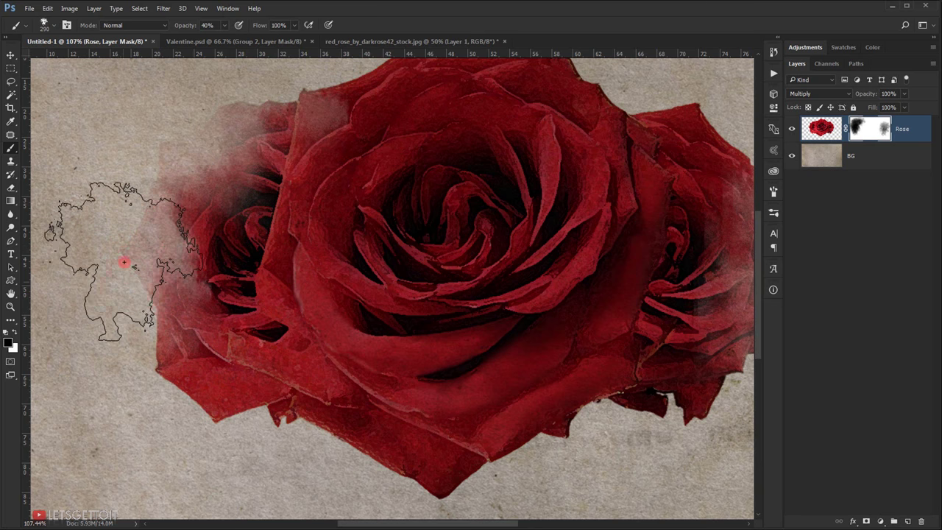
pyautogui.press('x')
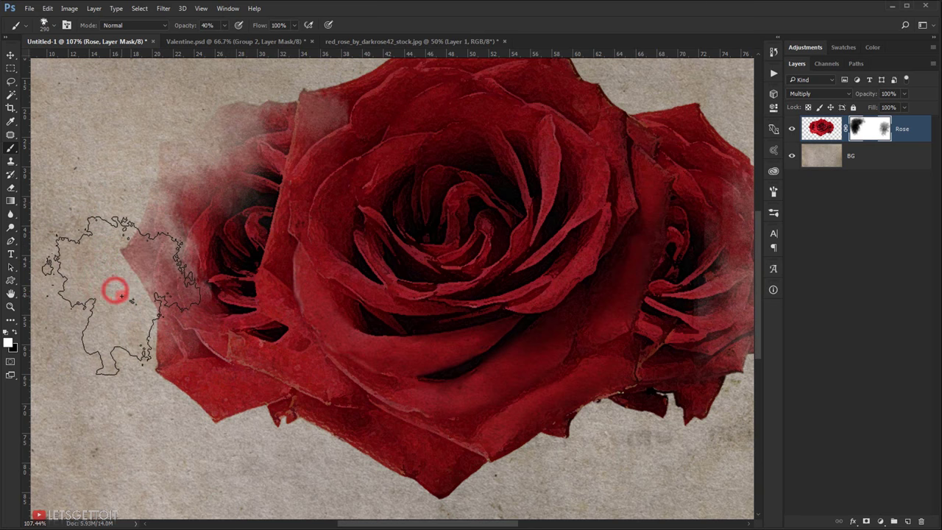
pyautogui.click(105, 284)
pyautogui.click(105, 266)
pyautogui.press('x')
pyautogui.moveTo(111, 261); pyautogui.dragTo(122, 327)
pyautogui.scroll(-5, 128, 317)
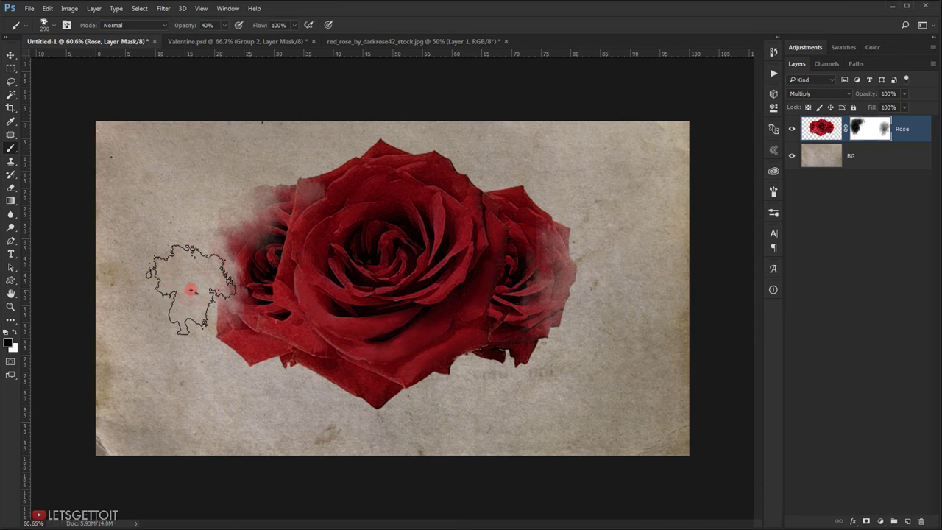
# - Paint black on the mask with the brush at 249 px to fade the upper outer edges of both side roses into the paper
pyautogui.moveTo(206, 228)
pyautogui.mouseDown()
pyautogui.moveTo(217, 200)
pyautogui.moveTo(238, 185)
pyautogui.mouseUp()
pyautogui.moveTo(537, 246); pyautogui.dragTo(547, 253)
pyautogui.scroll(2, 568, 258)
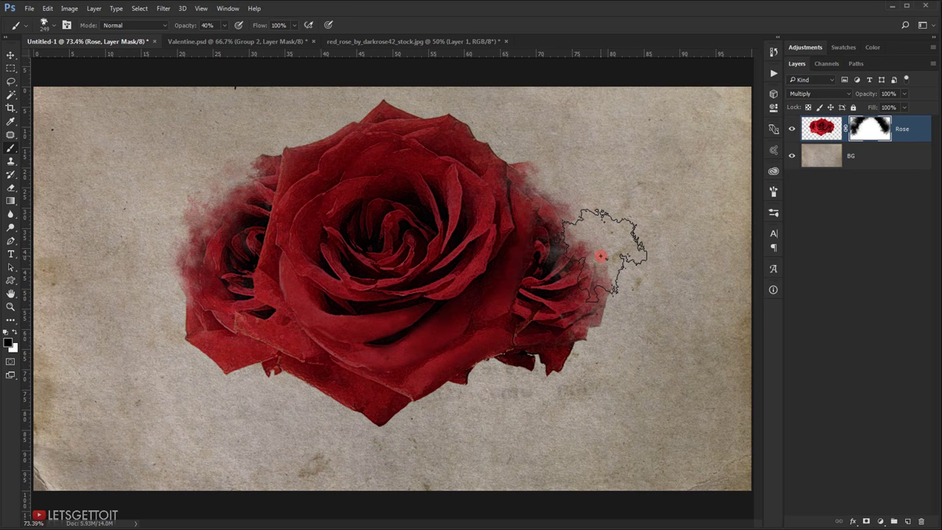
pyautogui.scroll(-2, 582, 256)
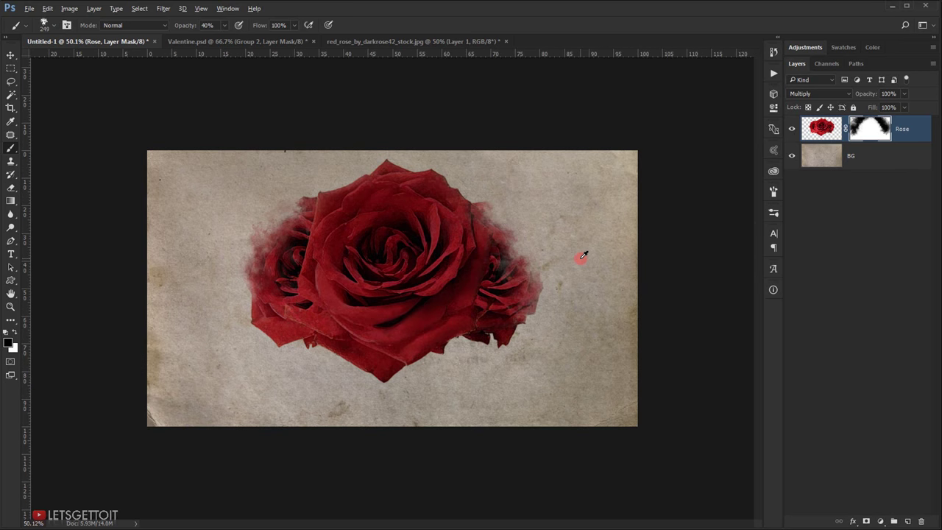
pyautogui.scroll(2, 582, 256)
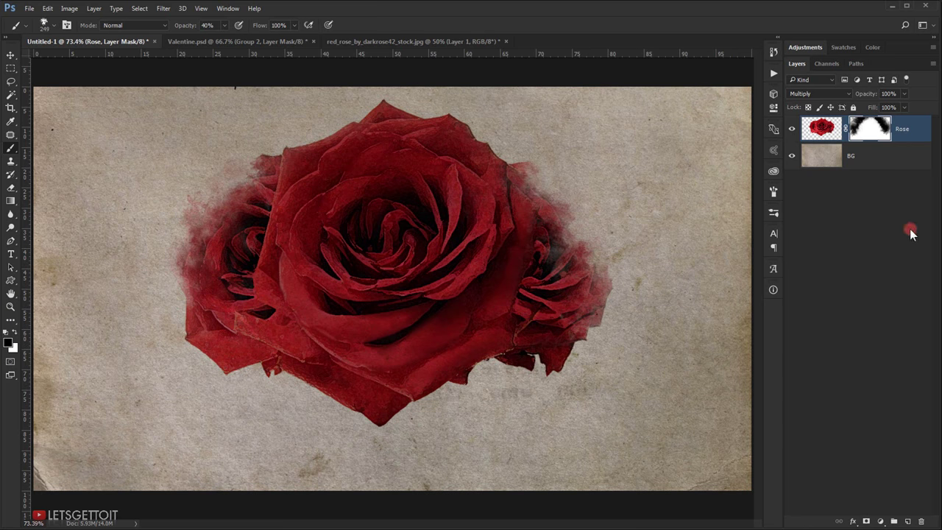
# - Create a new layer above the Rose layer and name it Brush
pyautogui.click(911, 521)
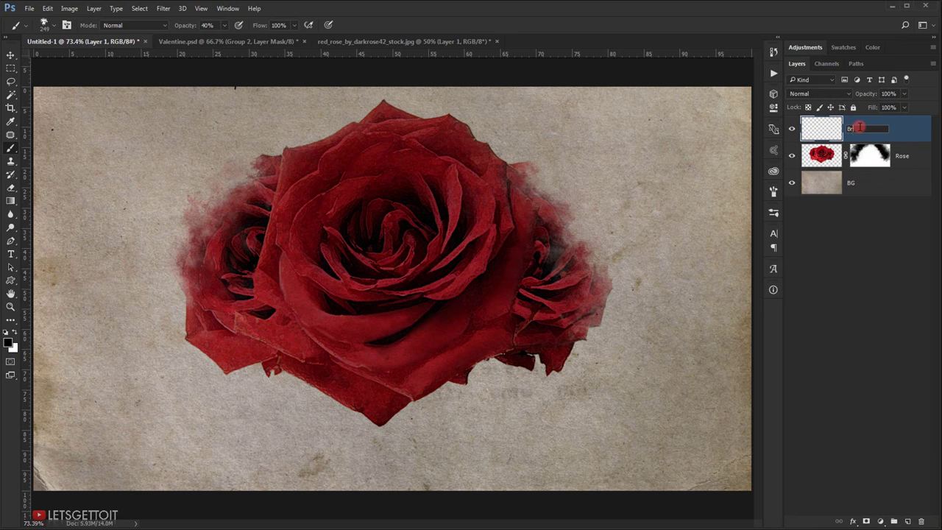
pyautogui.write('Brush')
pyautogui.press('Return')
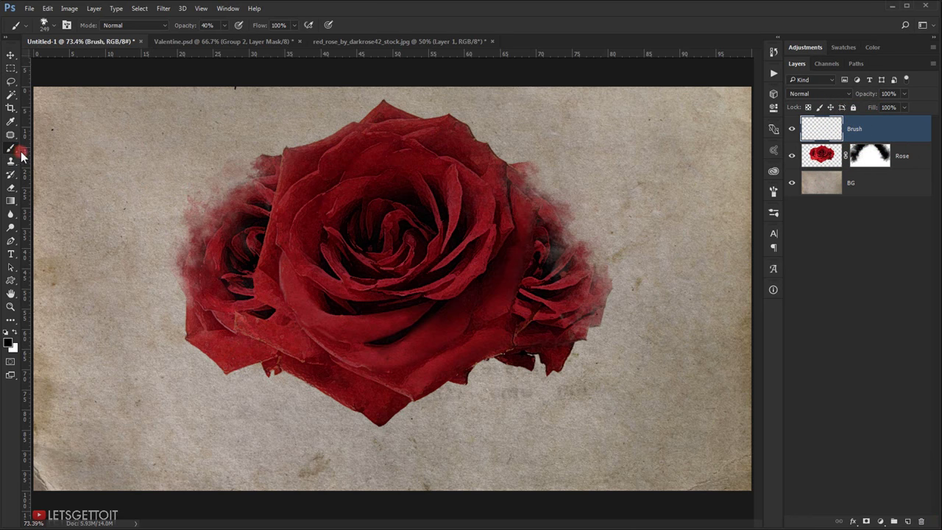
# - Choose the 271 px splatter brush, sample a dark red from the central rose as the foreground colour and enlarge the brush
pyautogui.rightClick(169, 159)
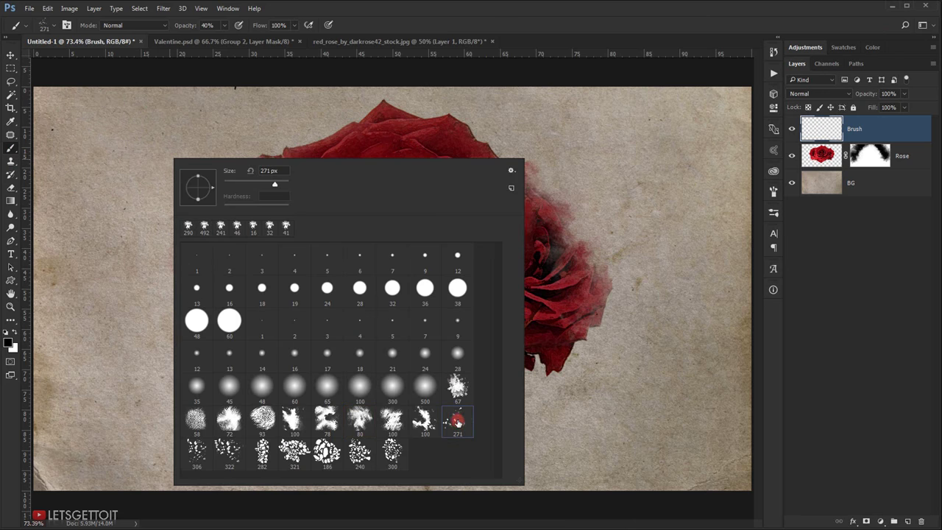
pyautogui.click(615, 16)
pyautogui.scroll(-2, 76, 265)
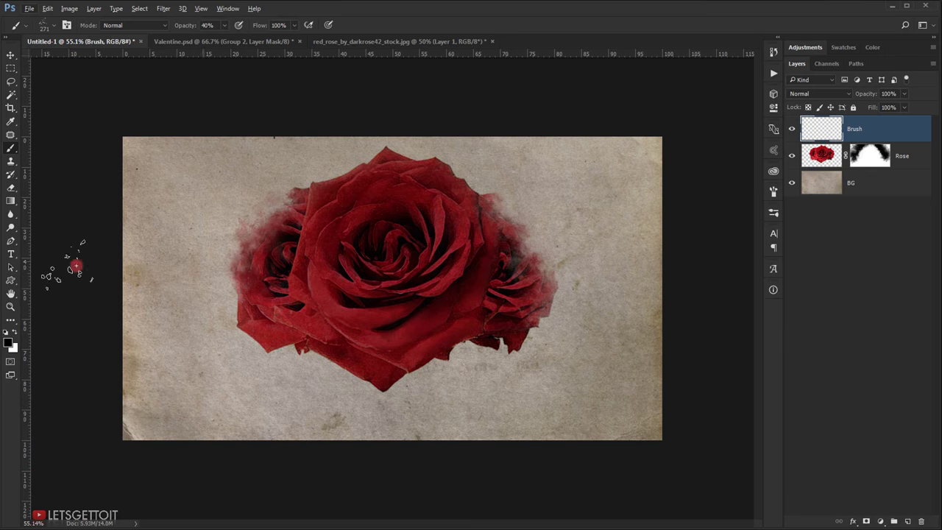
pyautogui.scroll(2, 373, 231)
pyautogui.moveTo(391, 242); pyautogui.dragTo(396, 241)
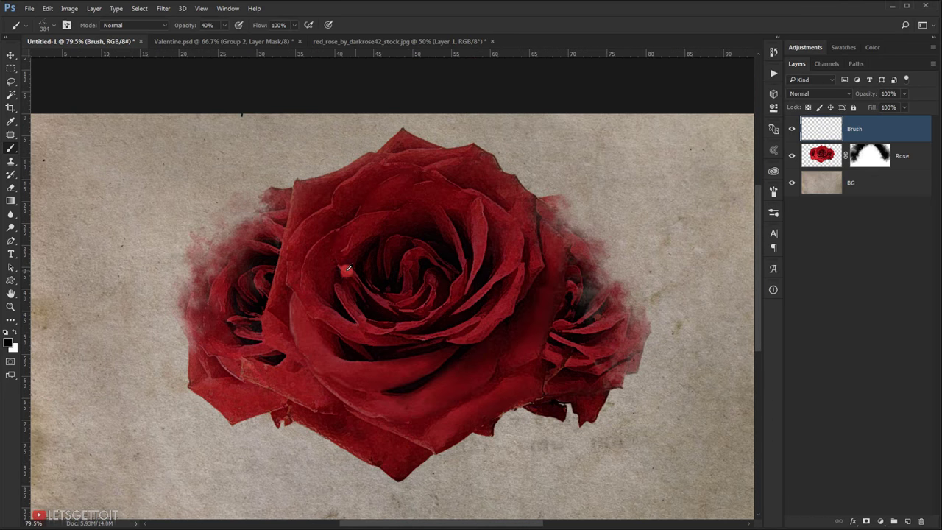
pyautogui.press('alt')
pyautogui.moveTo(247, 233); pyautogui.dragTo(314, 243)
pyautogui.scroll(-3, 277, 234)
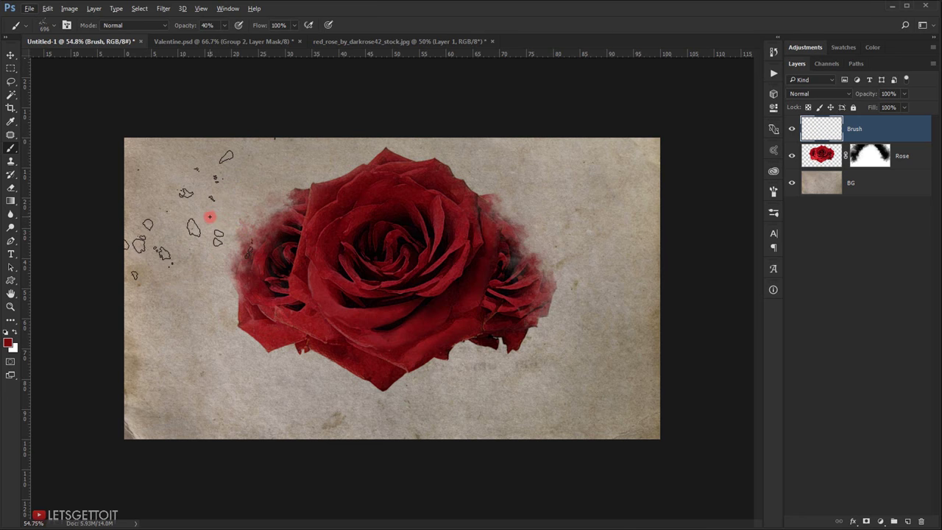
# - Enlarge the splatter brush to 882 px and stamp dark red petal-like splatters on the paper beside the left and right roses
pyautogui.moveTo(211, 216); pyautogui.dragTo(234, 220)
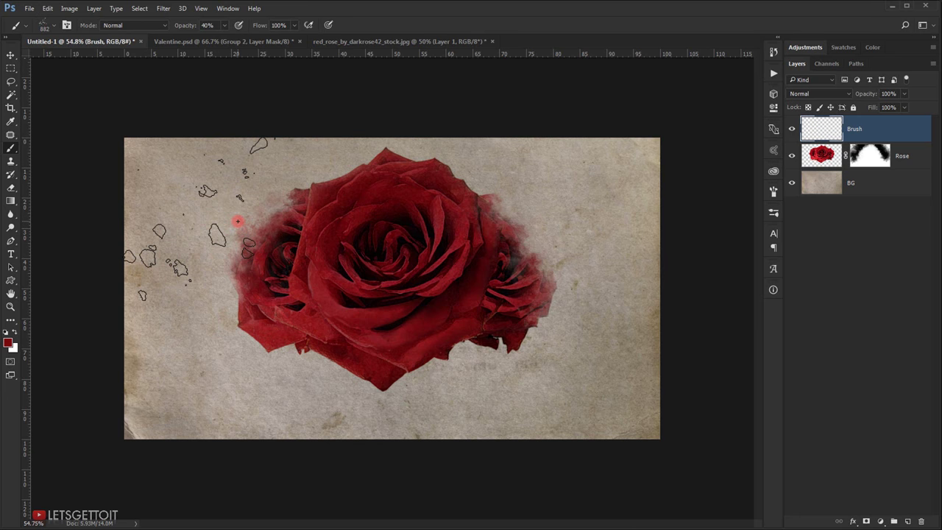
pyautogui.click(238, 221)
pyautogui.click(239, 219)
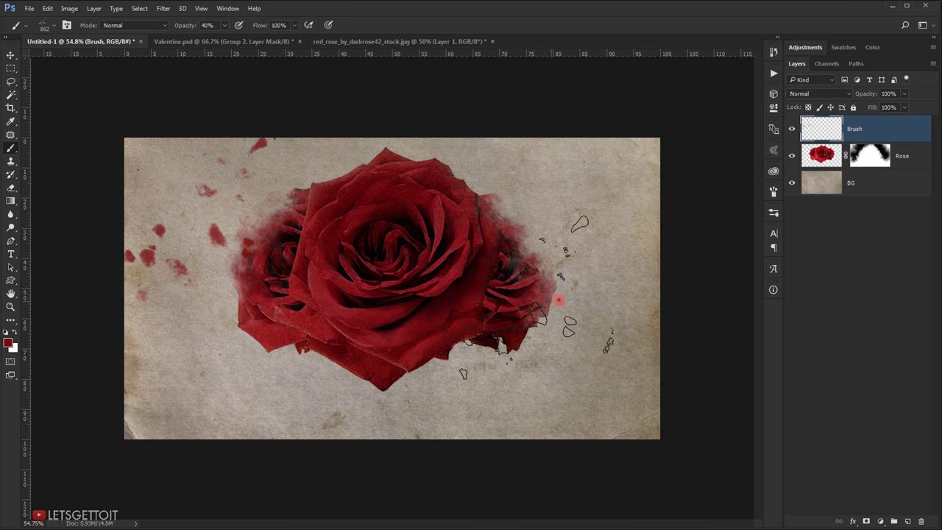
pyautogui.click(598, 219)
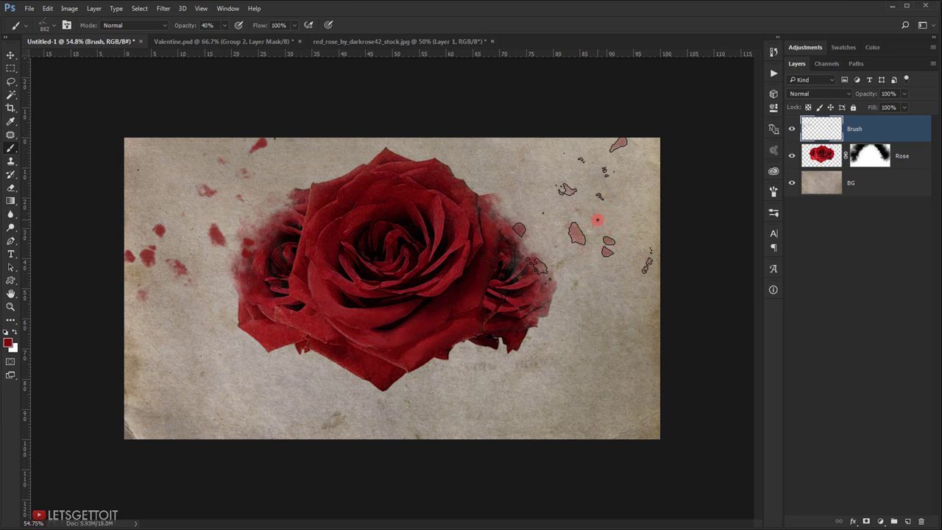
pyautogui.scroll(-3, 662, 243)
pyautogui.scroll(2, 388, 233)
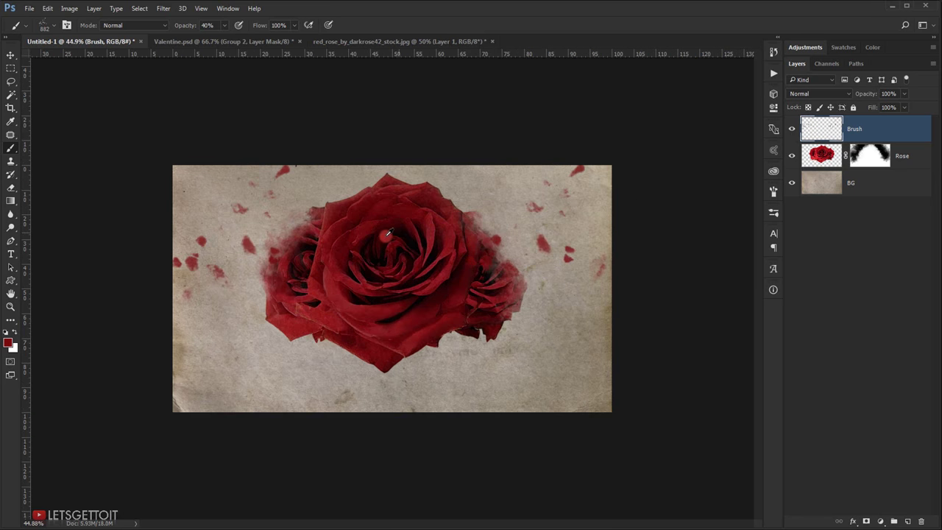
# - Reduce the splatter brush to 585 px and stamp smaller dark red petals on the paper beside the left rose
pyautogui.scroll(2, 388, 232)
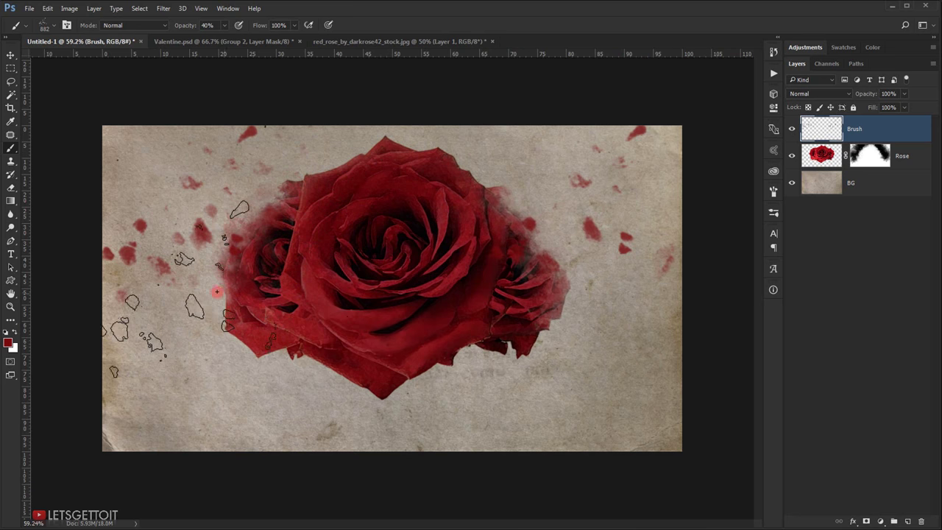
pyautogui.moveTo(217, 293)
pyautogui.mouseDown()
pyautogui.moveTo(190, 279)
pyautogui.moveTo(200, 282)
pyautogui.mouseUp()
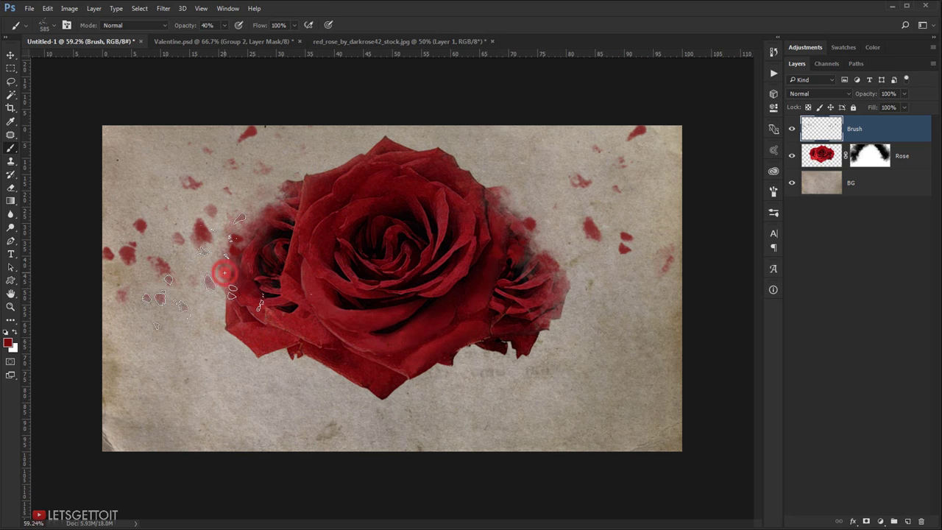
pyautogui.scroll(-2, 475, 298)
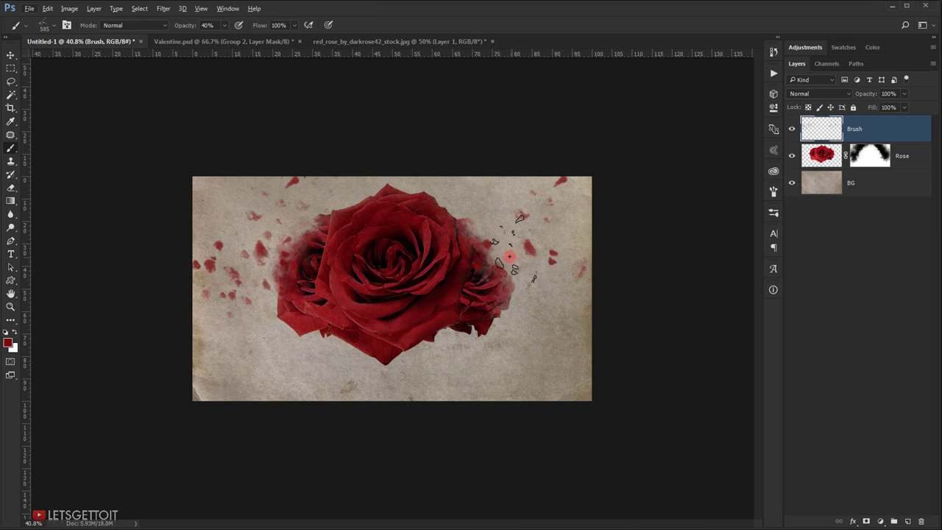
pyautogui.scroll(2, 391, 291)
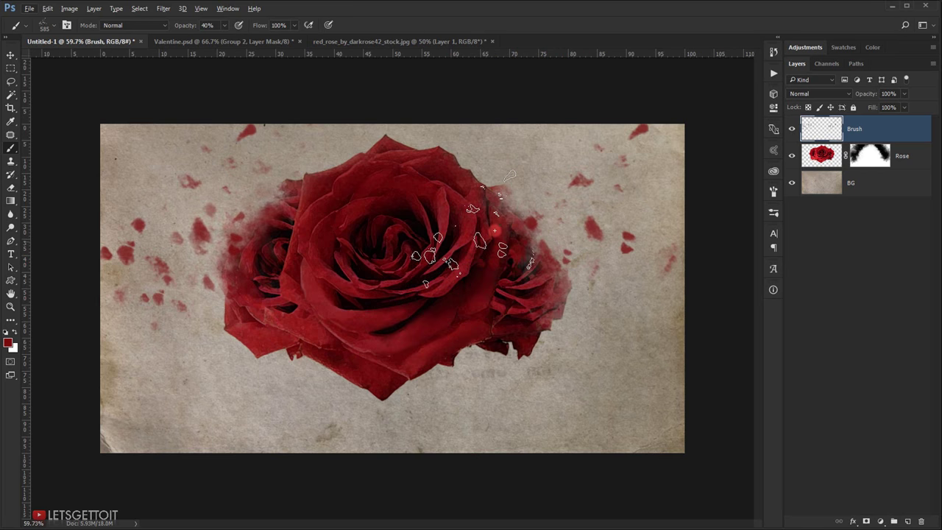
# - Switch to a denser splatter brush and stamp petals above the left rose at 427 px and above the right rose at 476 px
pyautogui.rightClick(487, 231)
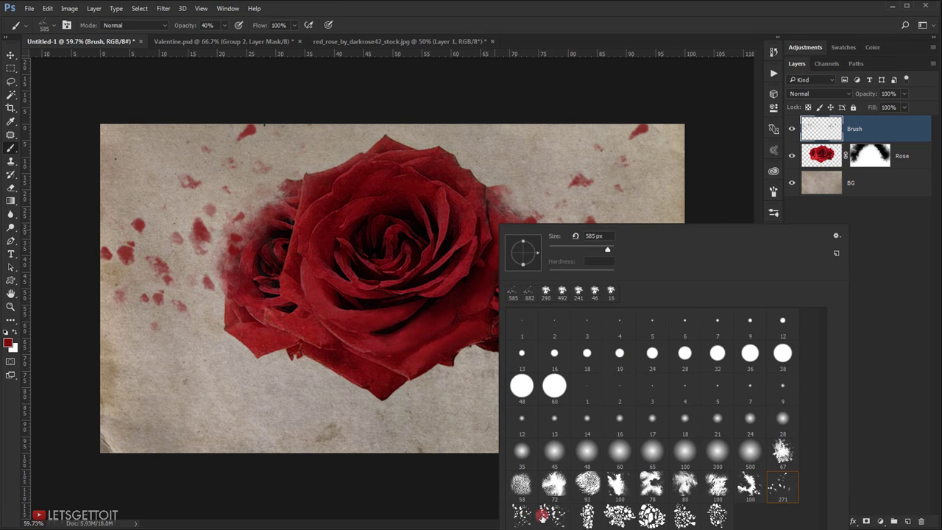
pyautogui.click(520, 514)
pyautogui.press('Return')
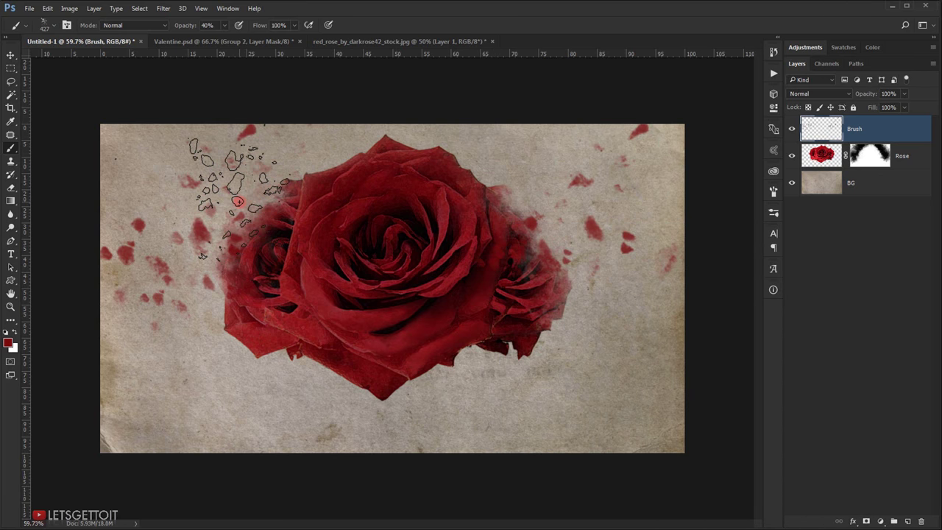
pyautogui.click(238, 201)
pyautogui.scroll(-1, 671, 279)
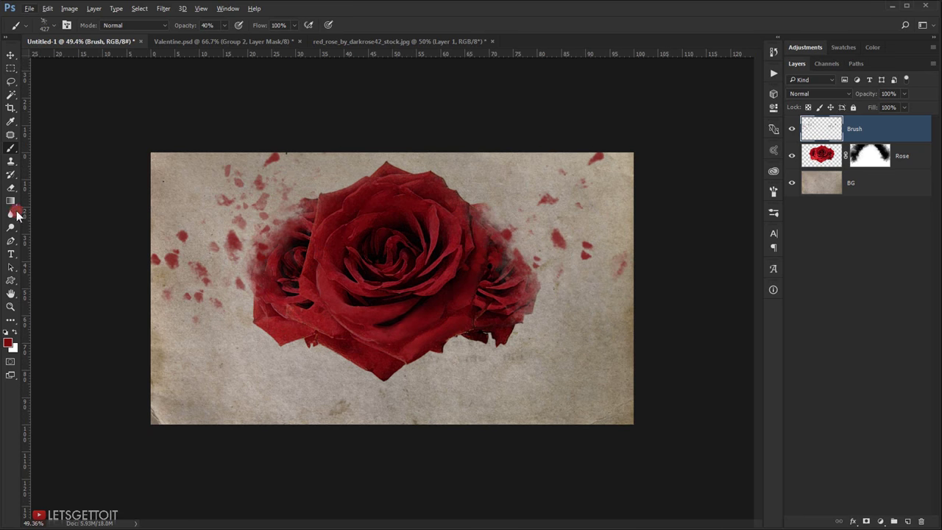
pyautogui.scroll(1, 164, 223)
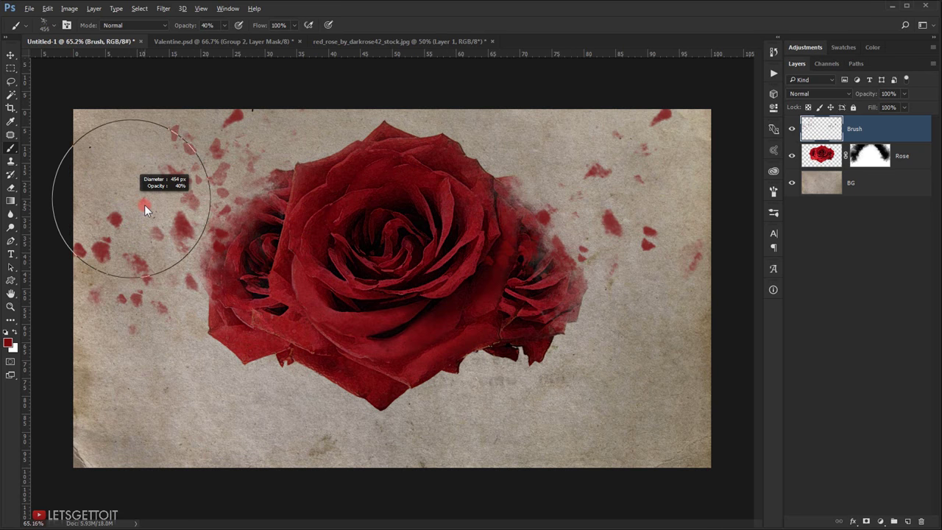
pyautogui.click(527, 189)
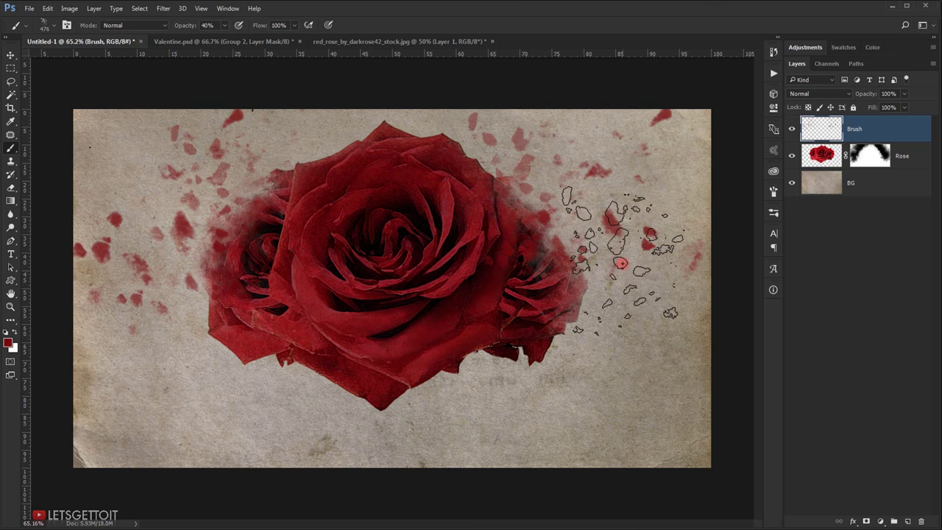
# - Choose the 80 px textured brush, enlarge it to 293 px and paint red over the right rose's faded outer edge
pyautogui.scroll(-1, 623, 263)
pyautogui.scroll(2, 533, 281)
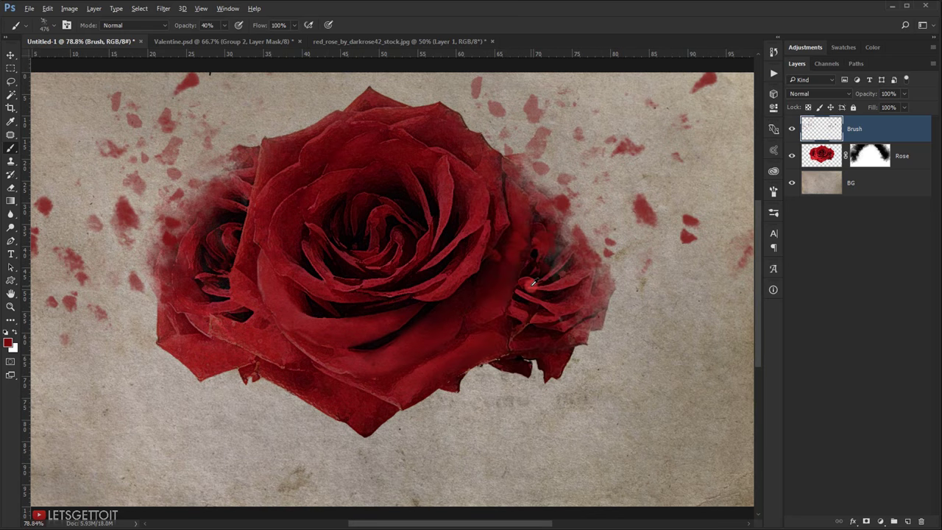
pyautogui.scroll(-2, 533, 281)
pyautogui.scroll(2, 385, 212)
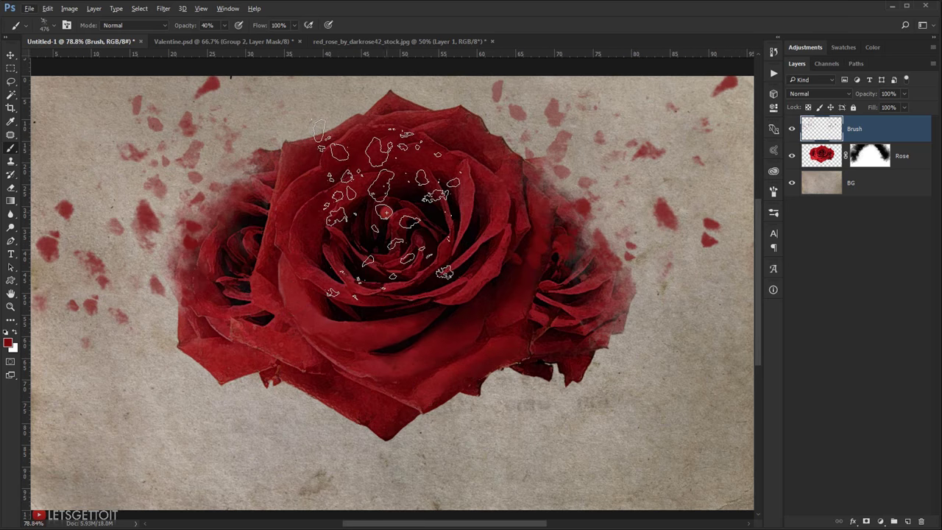
pyautogui.rightClick(552, 248)
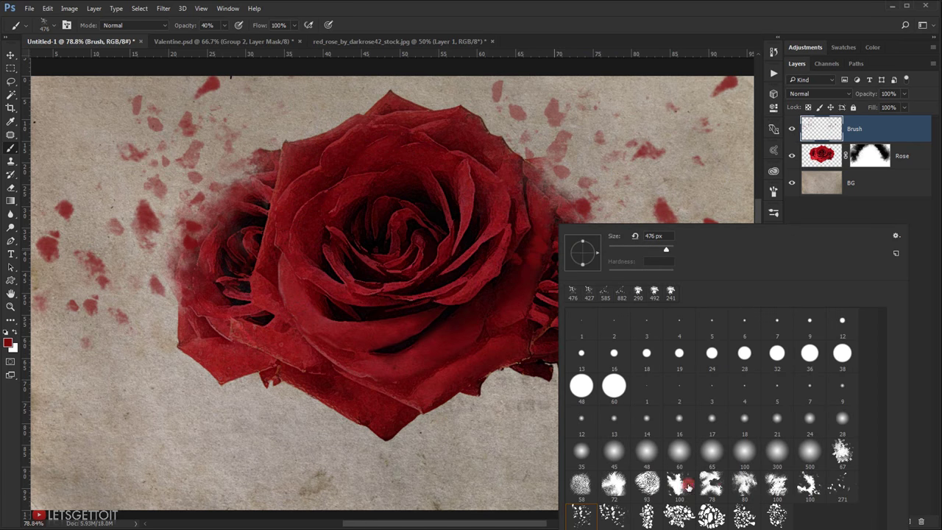
pyautogui.doubleClick(744, 486)
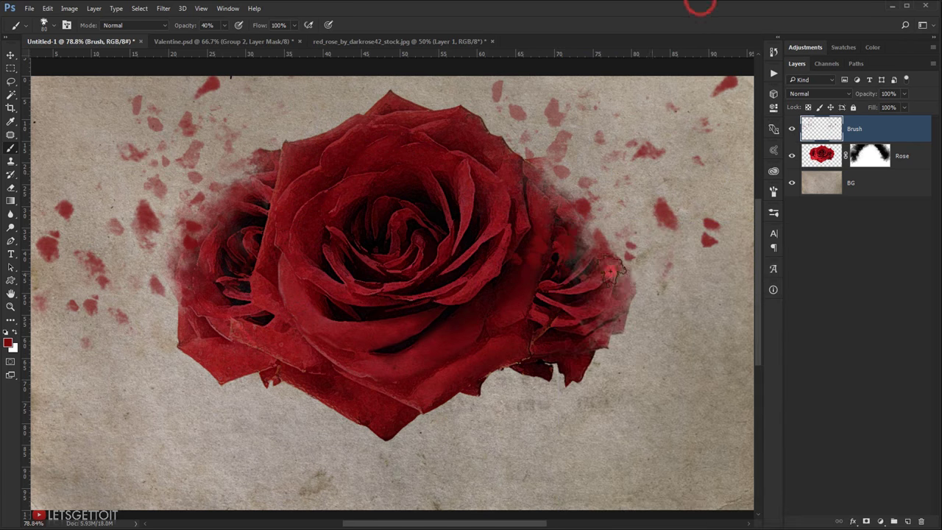
pyautogui.scroll(3, 632, 292)
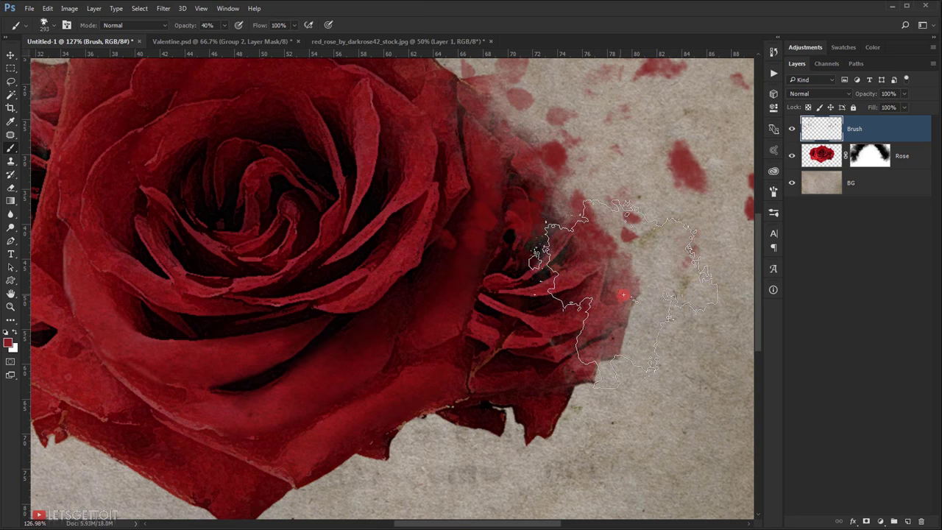
pyautogui.moveTo(620, 288); pyautogui.dragTo(598, 291)
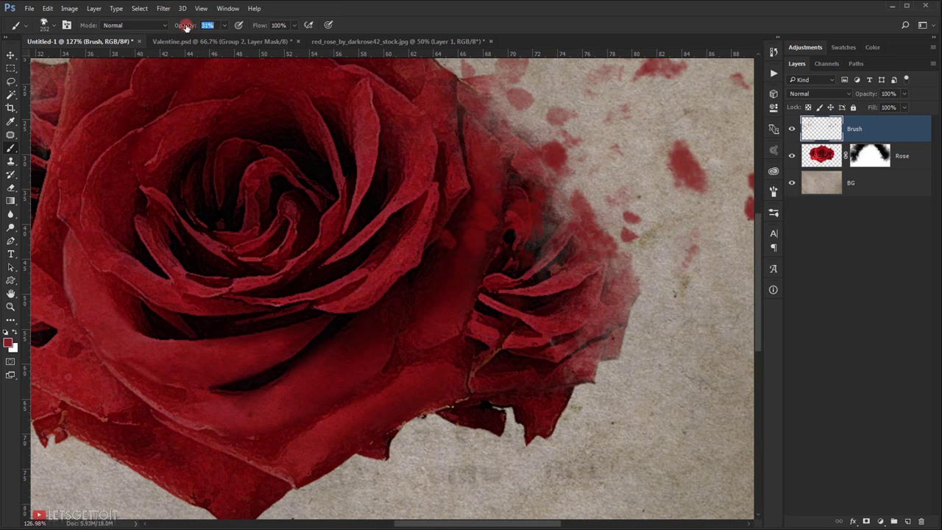
# - Set the brush opacity to 30% and paint a soft red haze spreading outward from both side roses
pyautogui.scroll(-2, 522, 273)
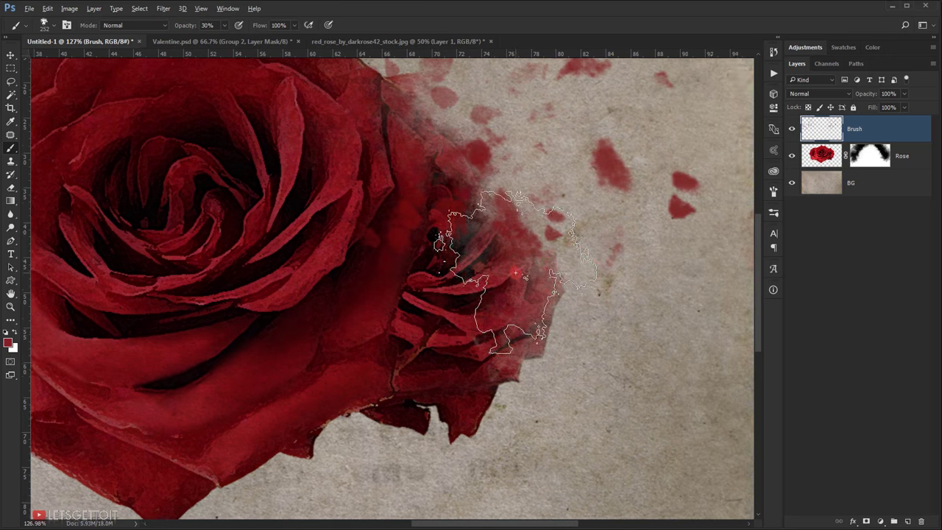
pyautogui.moveTo(538, 286)
pyautogui.mouseDown()
pyautogui.moveTo(545, 276)
pyautogui.moveTo(568, 288)
pyautogui.moveTo(560, 294)
pyautogui.mouseUp()
pyautogui.moveTo(510, 251)
pyautogui.mouseDown()
pyautogui.moveTo(547, 180)
pyautogui.moveTo(500, 256)
pyautogui.moveTo(505, 296)
pyautogui.moveTo(578, 300)
pyautogui.moveTo(516, 263)
pyautogui.moveTo(608, 290)
pyautogui.mouseUp()
pyautogui.scroll(-2, 608, 290)
pyautogui.press('.')
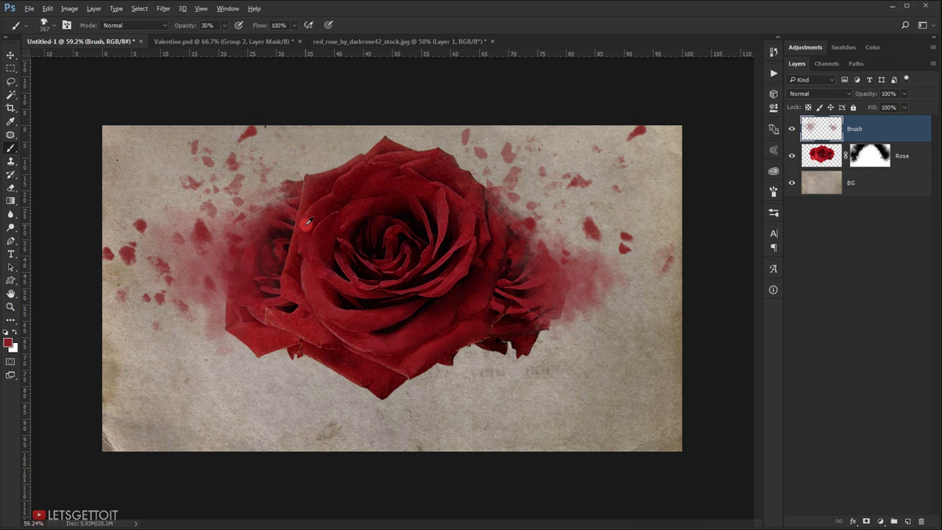
pyautogui.moveTo(215, 278); pyautogui.dragTo(184, 278)
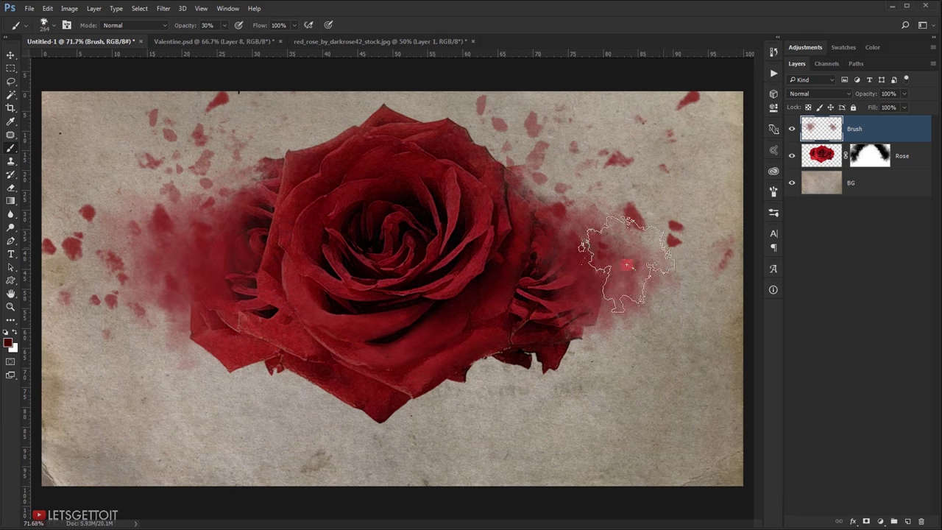
# - Choose the 271 px splatter brush, enlarge it to 1004 px and stamp more dark red petals across the upper paper on both sides
pyautogui.rightClick(600, 228)
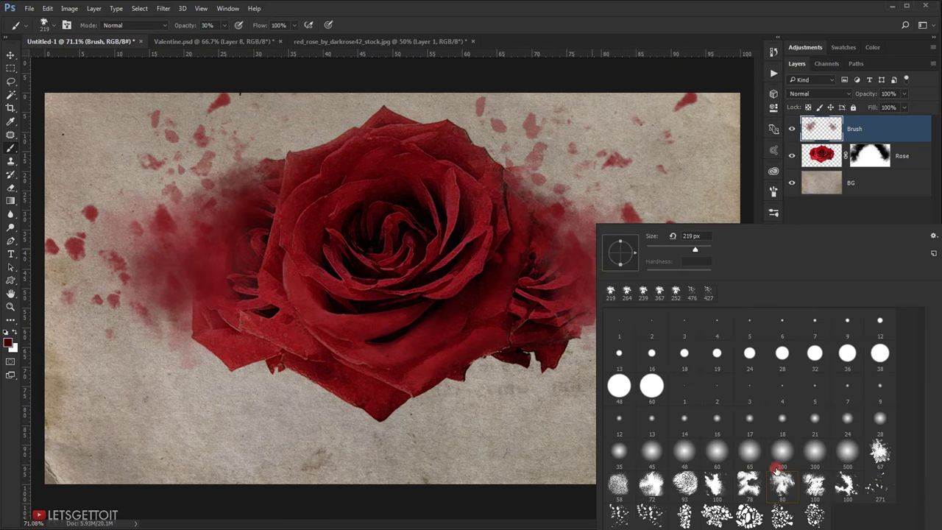
pyautogui.doubleClick(776, 469)
pyautogui.rightClick(237, 197)
pyautogui.press('Return')
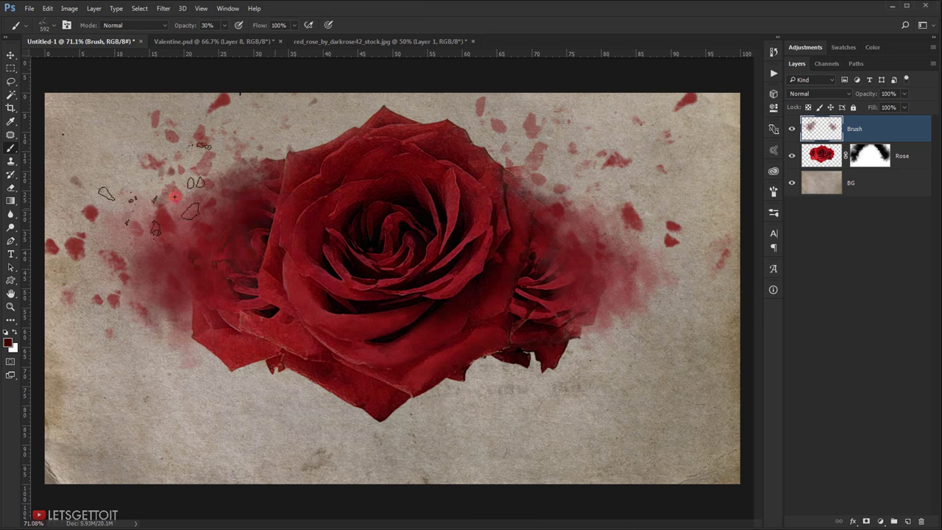
pyautogui.scroll(-3, 662, 200)
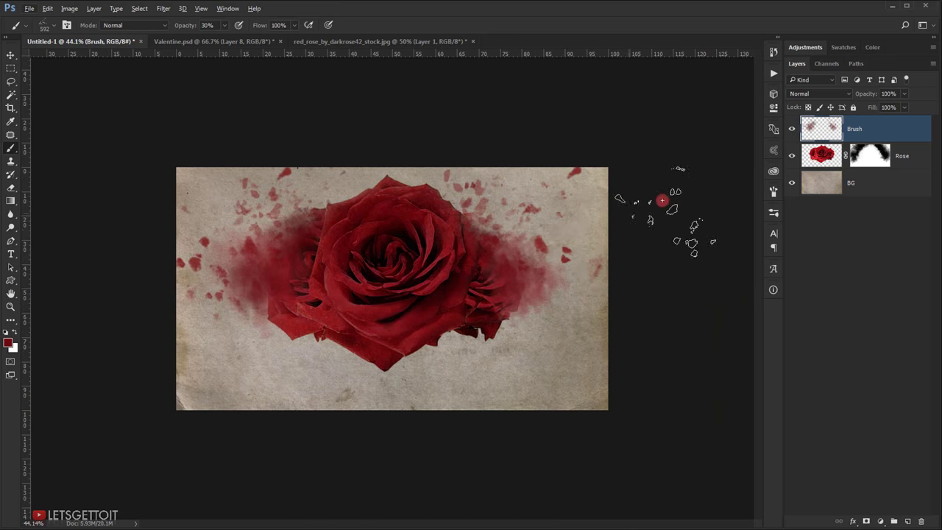
pyautogui.scroll(-2, 568, 189)
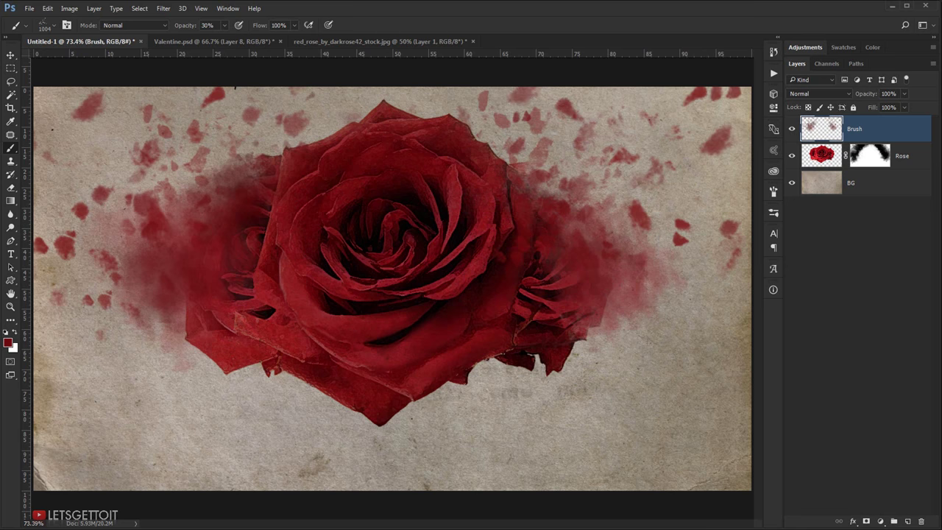
# - Group the Brush and Rose layers together and name the group Rose
pyautogui.click(10, 56)
pyautogui.scroll(-1, 505, 274)
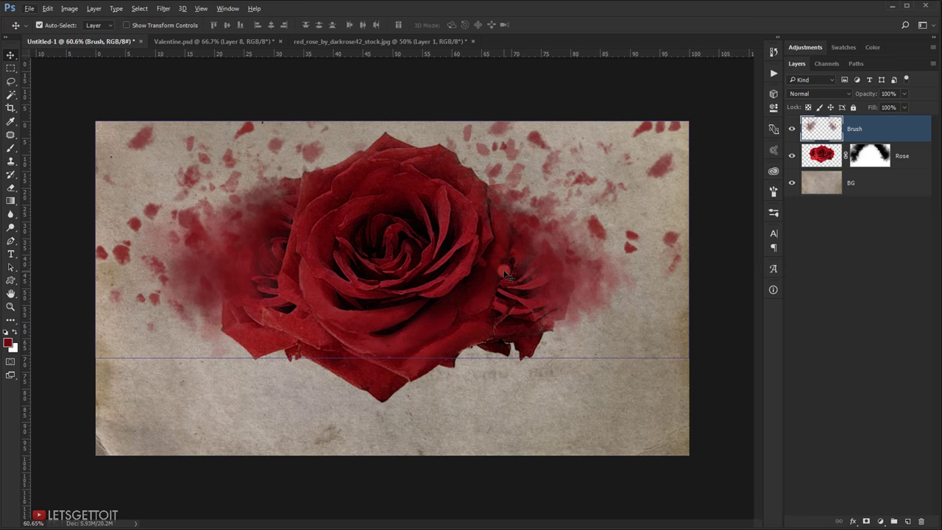
pyautogui.scroll(1, 505, 274)
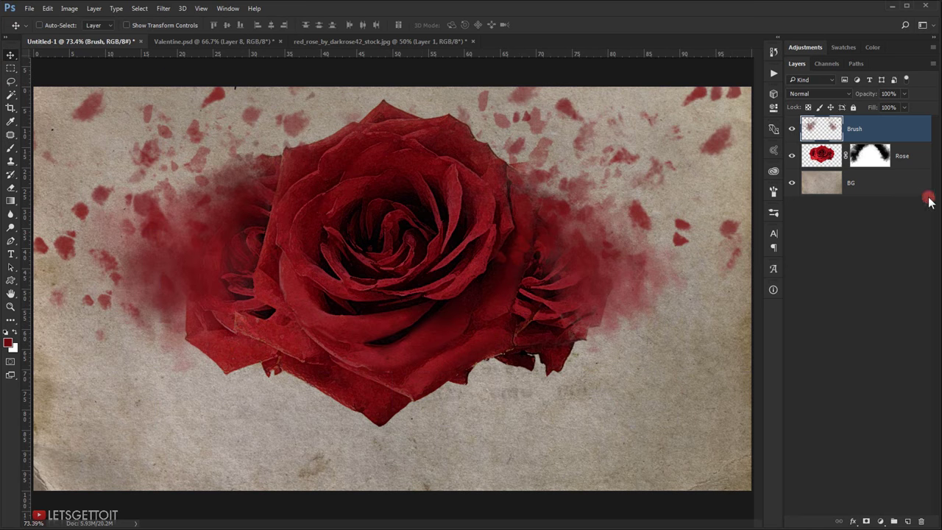
pyautogui.keyDown('shift'); pyautogui.click(905, 157); pyautogui.keyUp('shift')
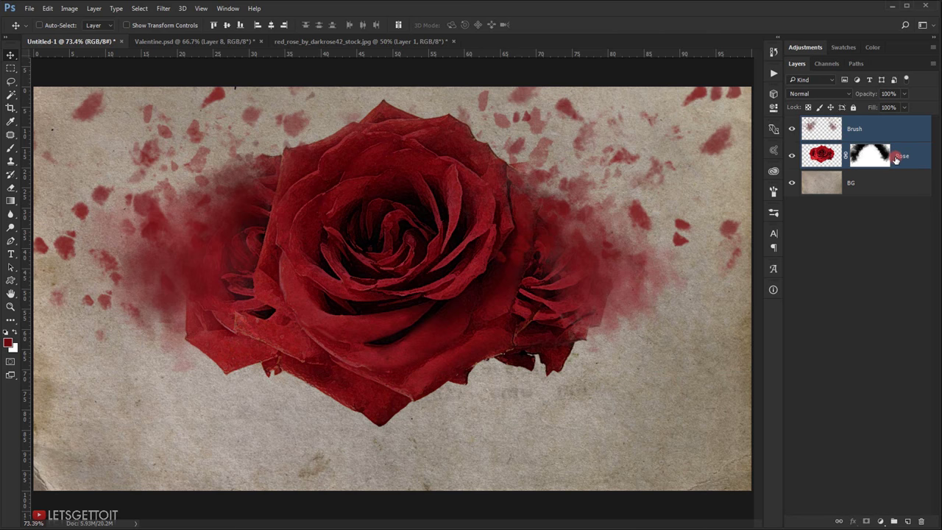
pyautogui.hotkey('ctrl', 'g')
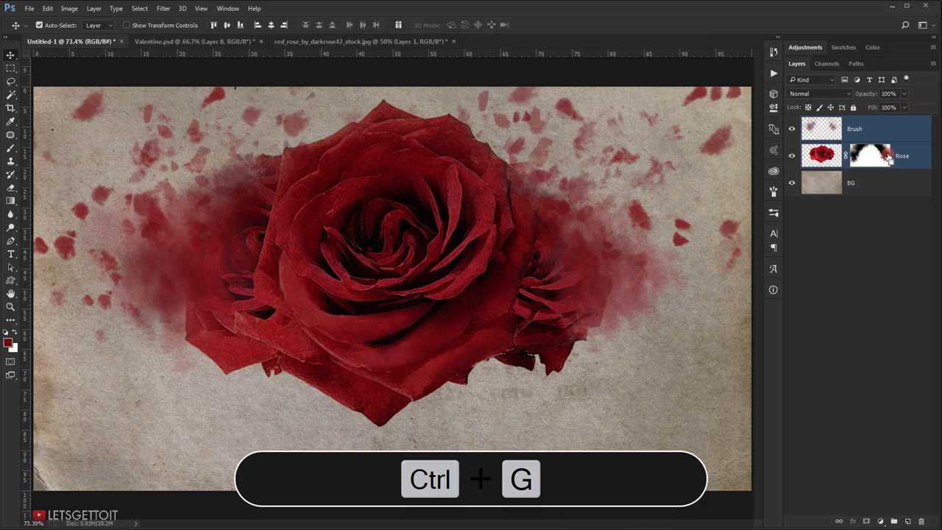
pyautogui.doubleClick(832, 121)
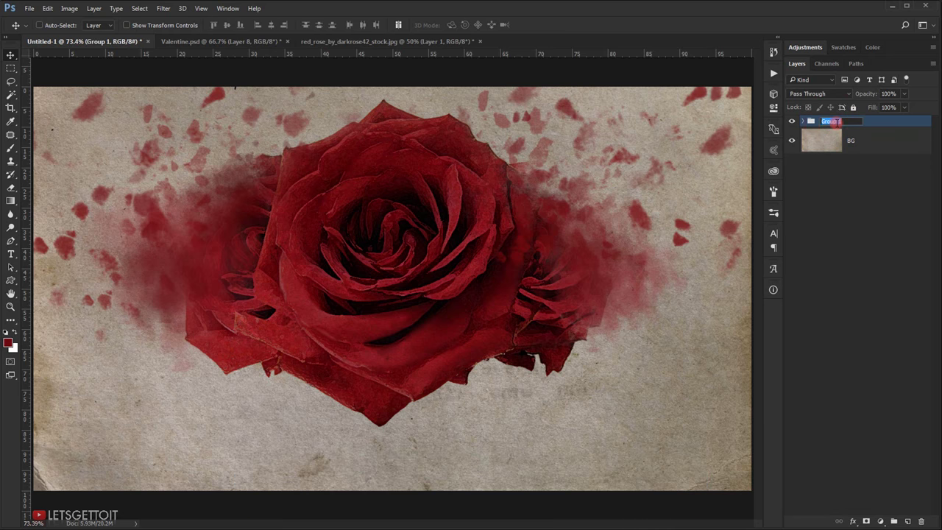
pyautogui.write('Rose')
pyautogui.press('Return')
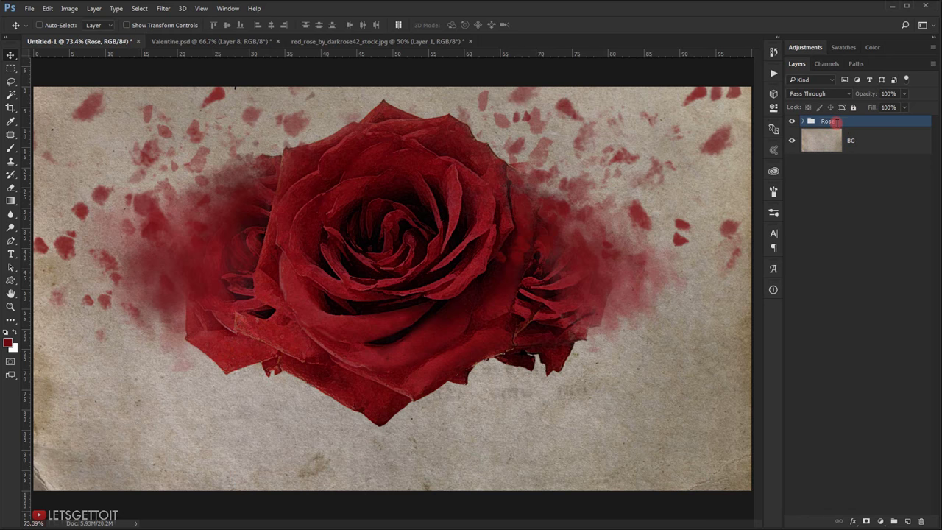
# - Select the lower half of the canvas across its full width with the Rectangular Marquee tool
pyautogui.click(850, 205)
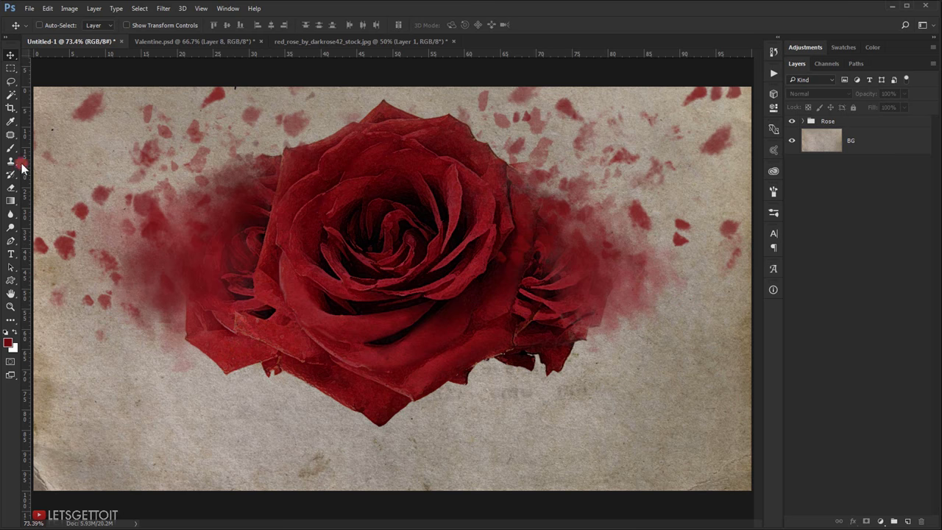
pyautogui.moveTo(10, 68); pyautogui.dragTo(57, 66)
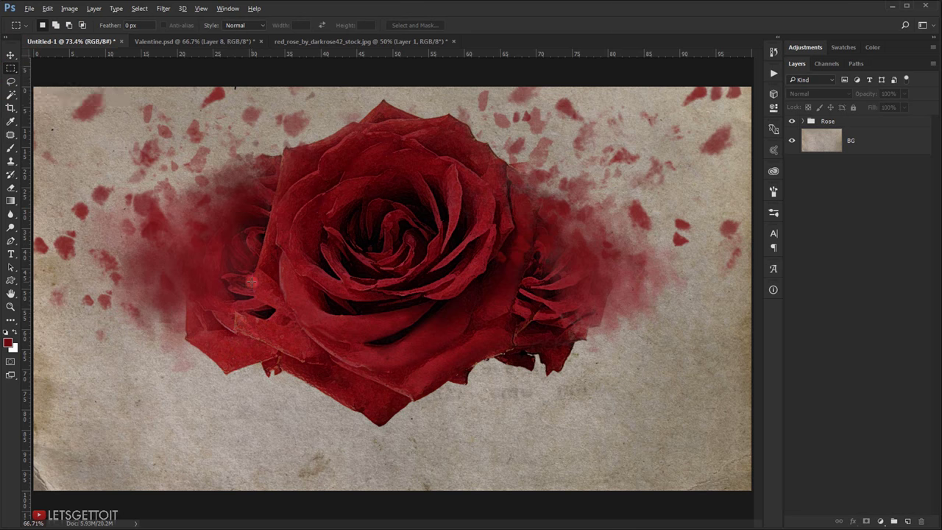
pyautogui.scroll(-5, 247, 311)
pyautogui.moveTo(234, 298); pyautogui.dragTo(642, 389)
pyautogui.scroll(6, 401, 322)
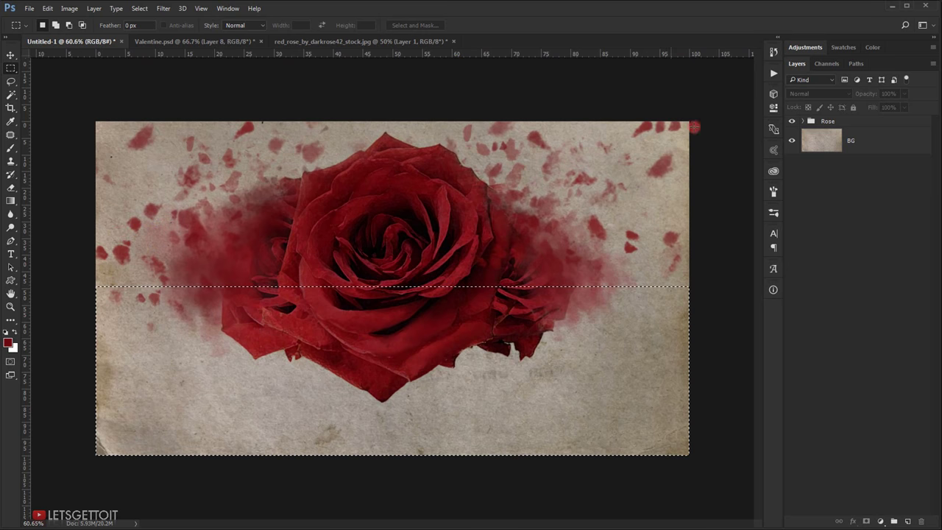
# - Add an inverted mask from the selection to the Rose group to hide the lower half of the roses
pyautogui.click(847, 123)
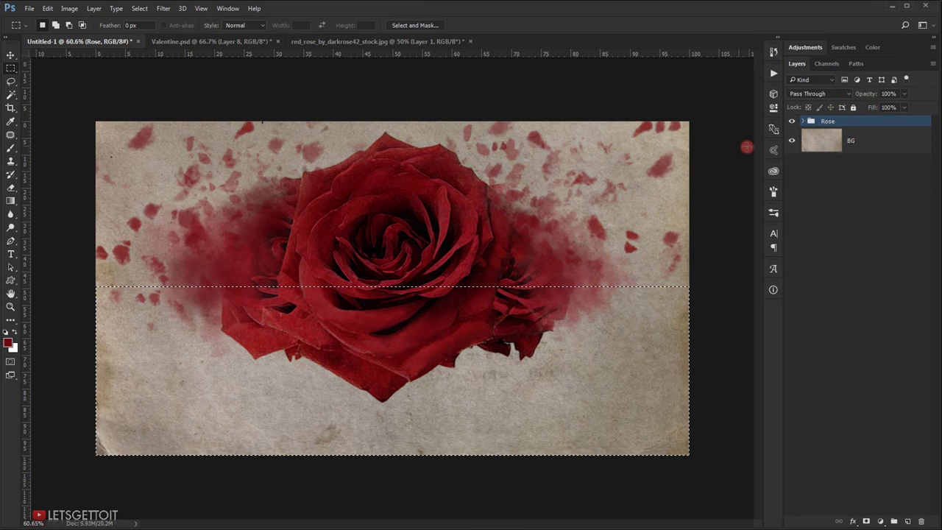
pyautogui.keyDown('alt'); pyautogui.click(867, 520); pyautogui.keyUp('alt')
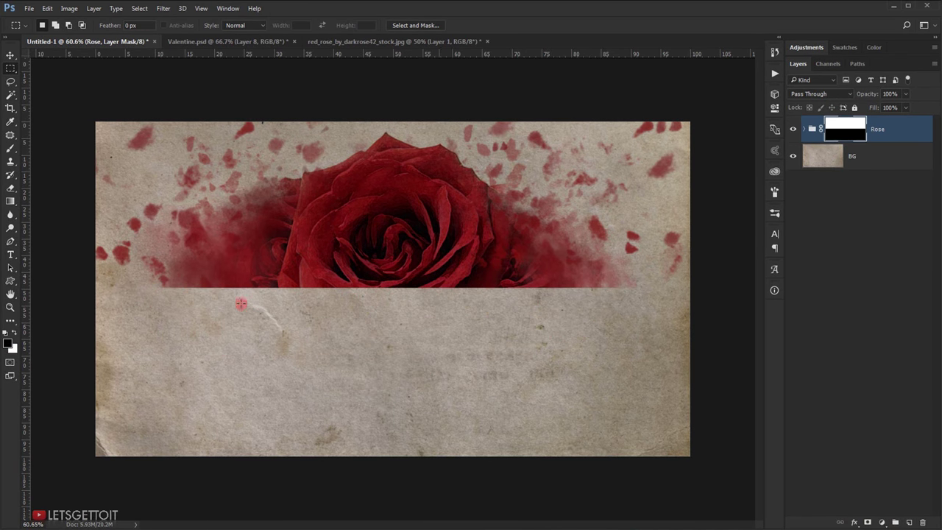
pyautogui.scroll(-5, 382, 287)
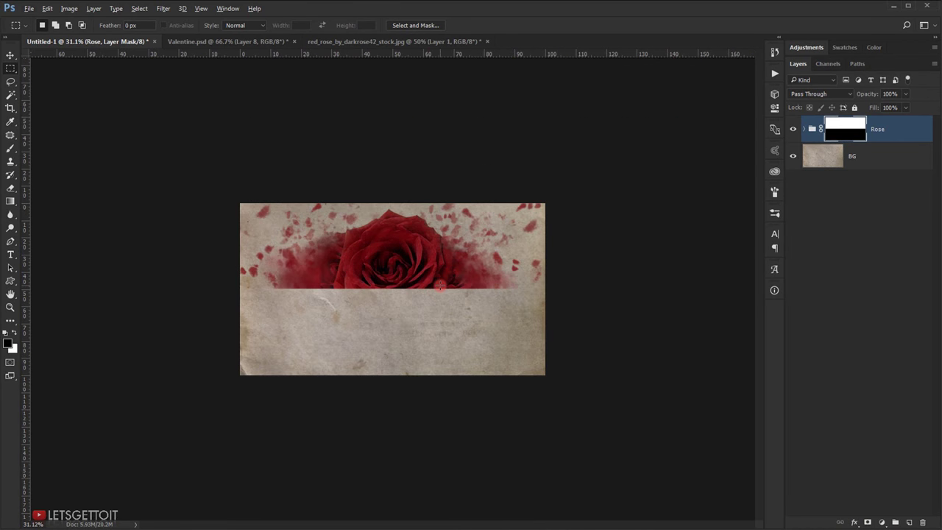
pyautogui.scroll(5, 440, 286)
pyautogui.press('v')
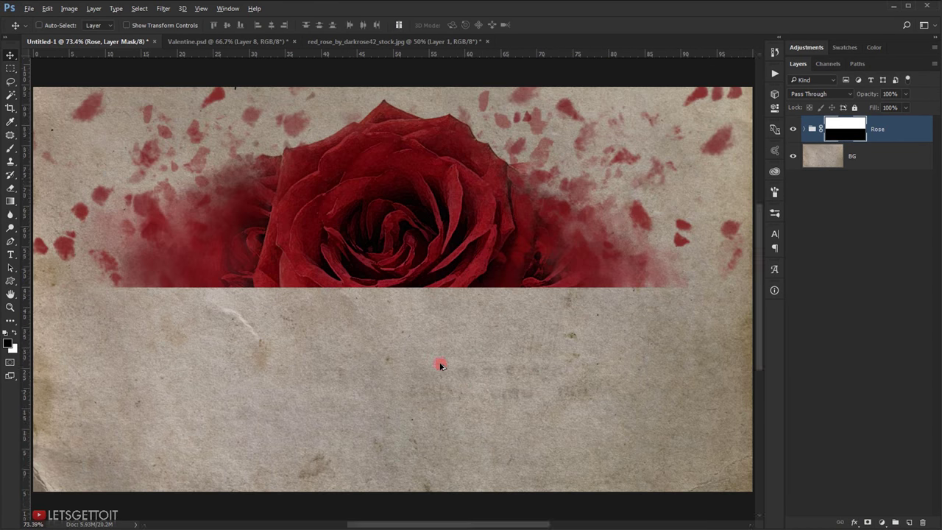
pyautogui.scroll(-3, 440, 363)
pyautogui.scroll(4, 388, 298)
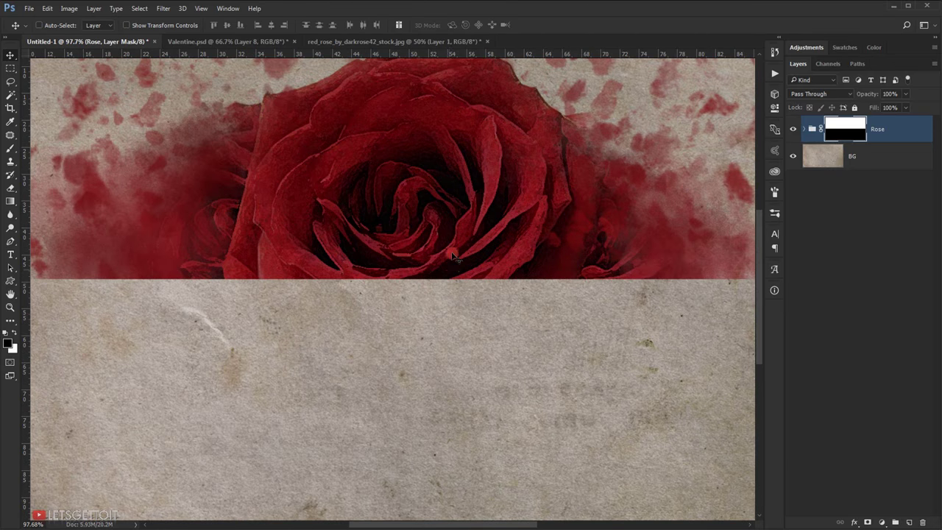
pyautogui.scroll(-3, 453, 323)
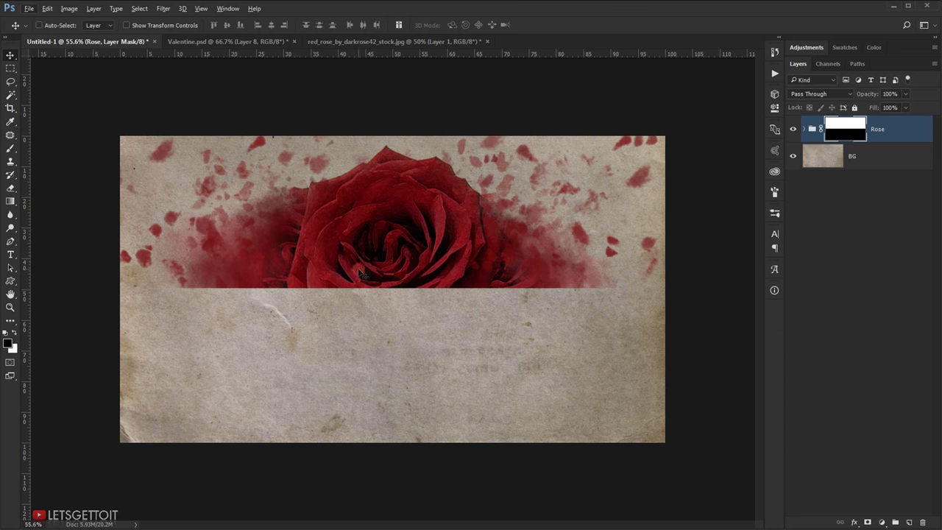
pyautogui.scroll(2, 424, 256)
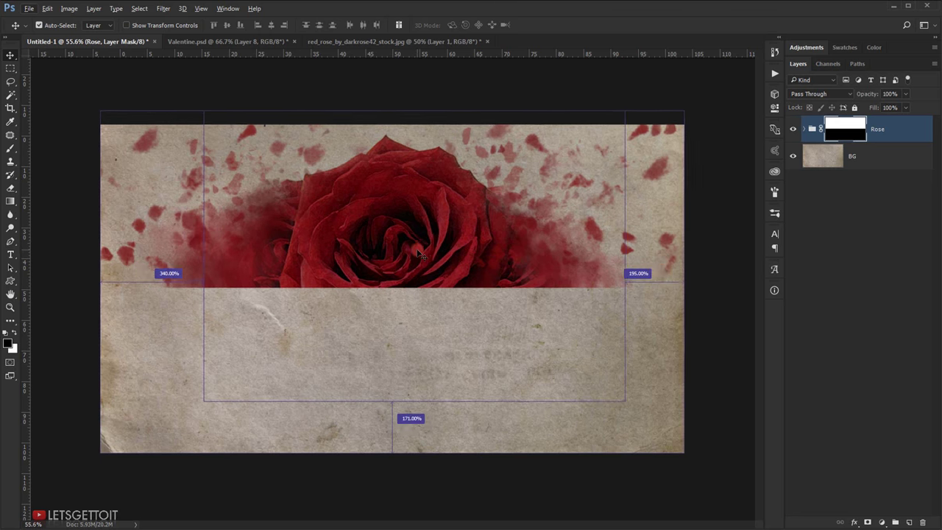
# - Choose the Rectangular Marquee tool and add a new layer named Shadow above the Rose group
pyautogui.click(10, 70)
pyautogui.click(52, 68)
pyautogui.scroll(-3, 230, 296)
pyautogui.scroll(-2, 230, 297)
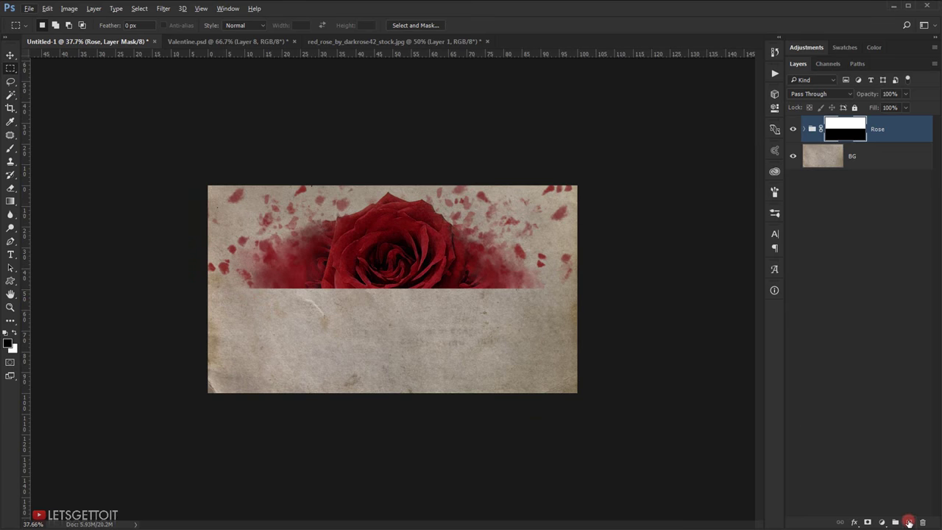
pyautogui.click(909, 522)
pyautogui.doubleClick(861, 131)
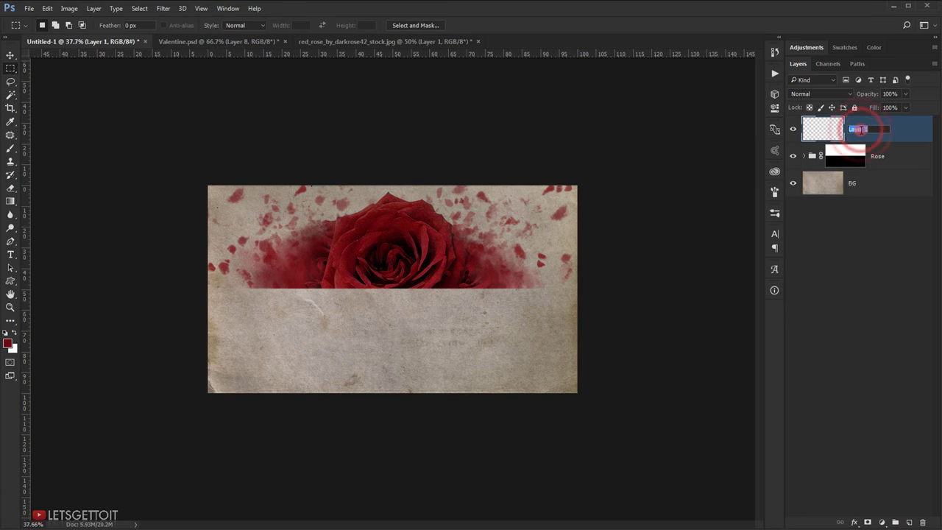
pyautogui.write('Shadow')
pyautogui.press('Return')
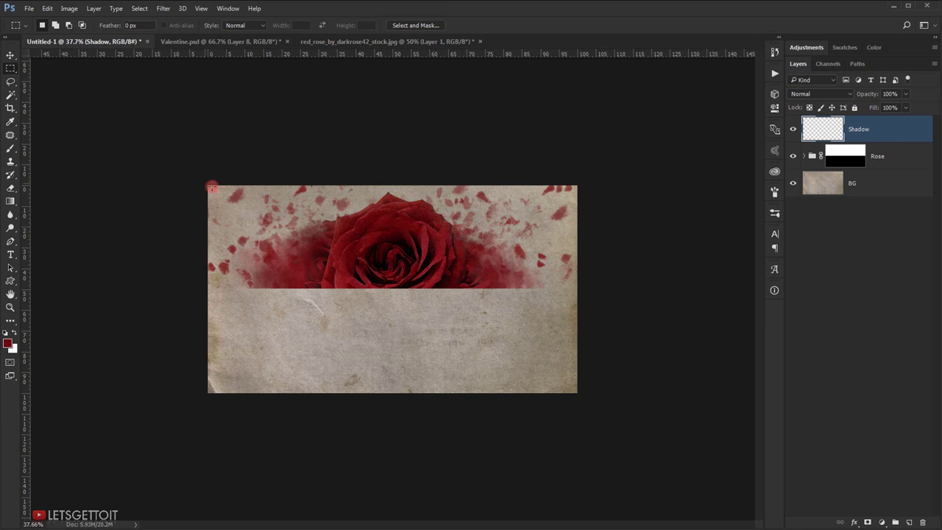
# - Select the upper half of the canvas across its full width and align the selection's lower edge with the rose cut-off
pyautogui.moveTo(211, 187); pyautogui.dragTo(612, 288)
pyautogui.scroll(5, 368, 294)
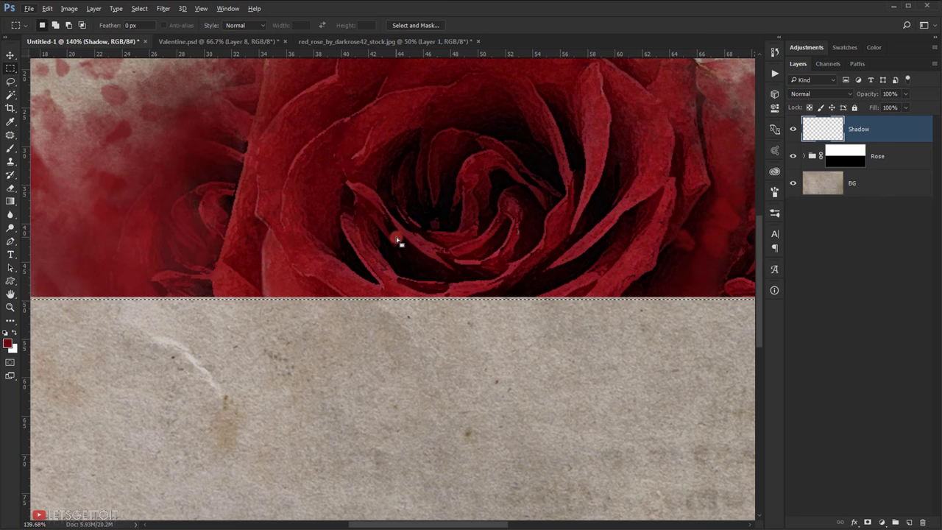
pyautogui.moveTo(398, 241); pyautogui.dragTo(398, 236)
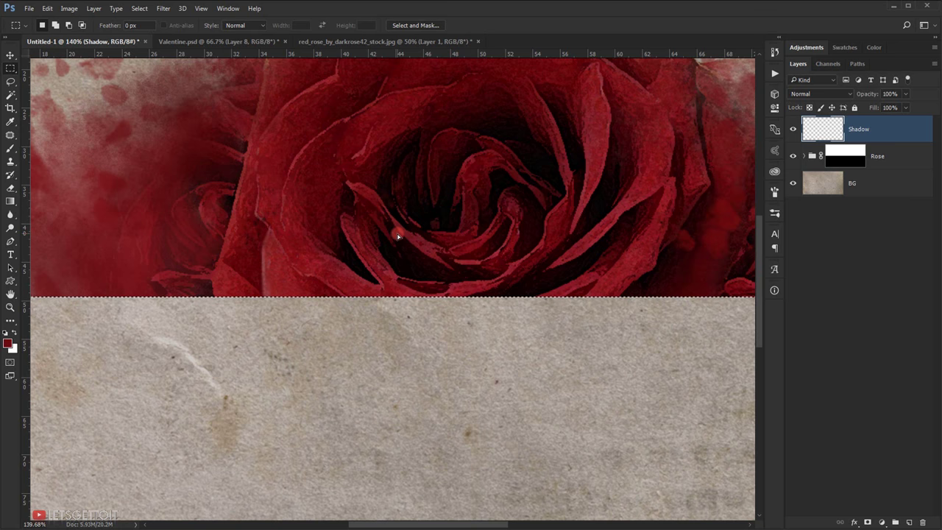
pyautogui.scroll(-5, 397, 236)
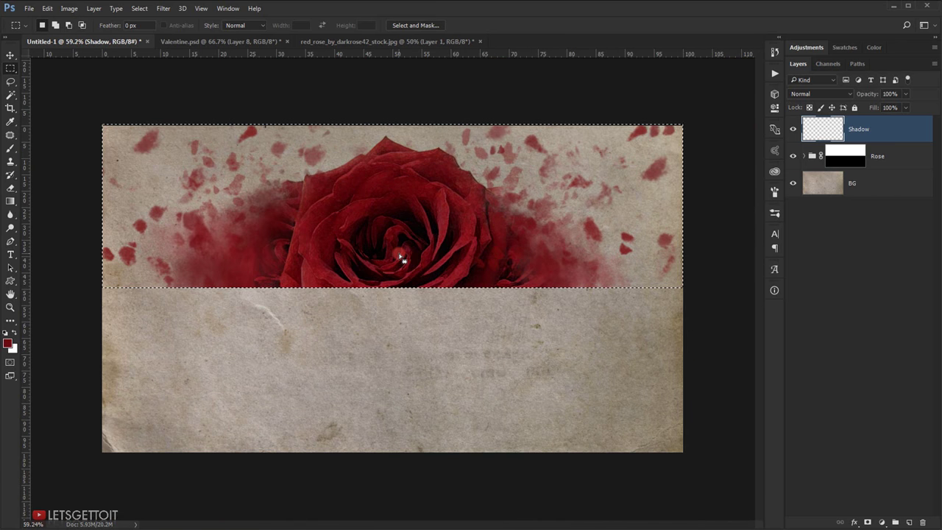
# - Set up the Gradient tool with a black foreground, the Foreground to Transparent preset and the radial style
pyautogui.click(10, 203)
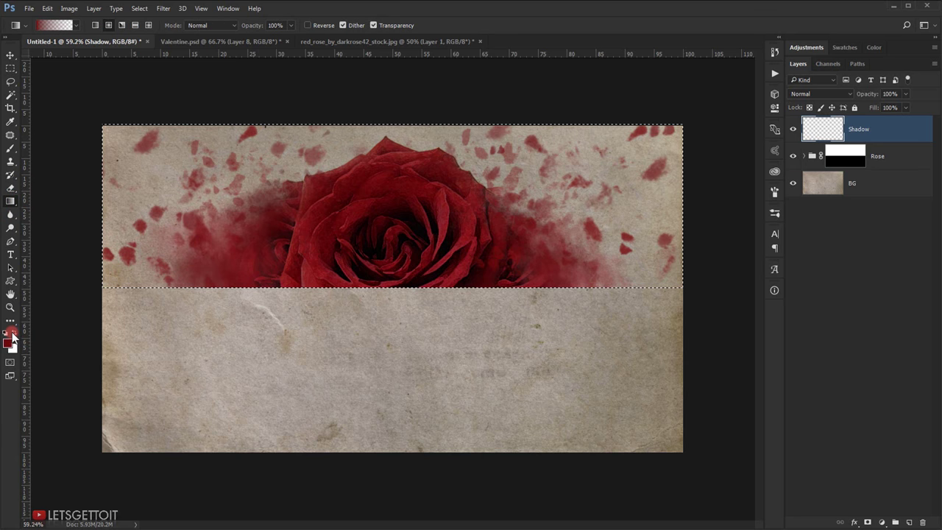
pyautogui.click(5, 334)
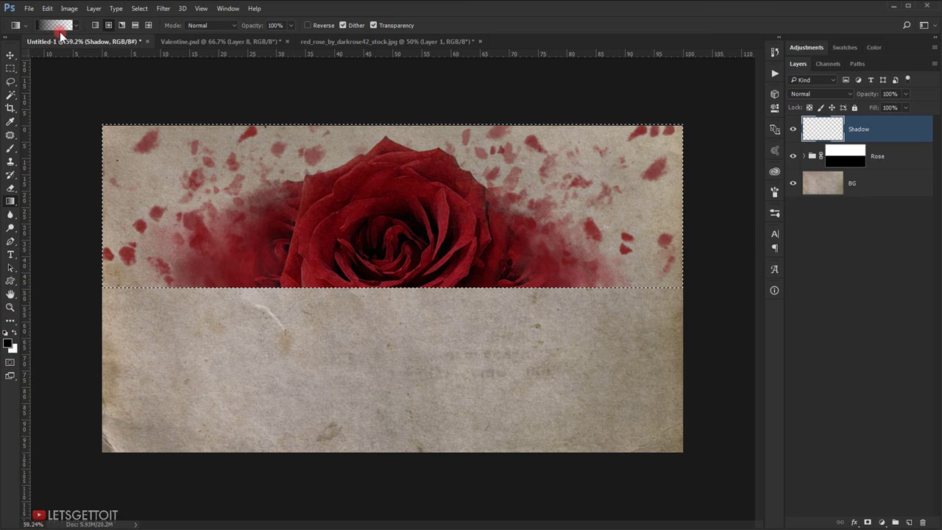
pyautogui.click(50, 26)
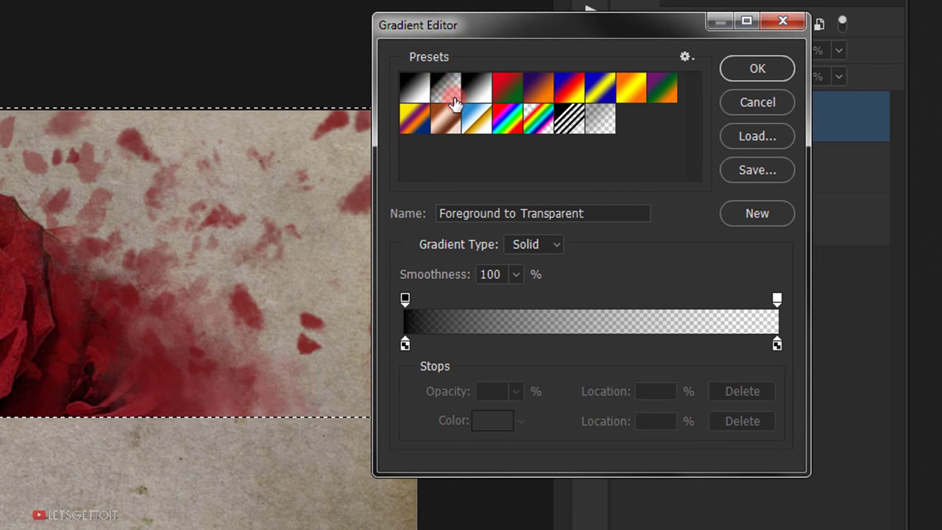
pyautogui.click(758, 70)
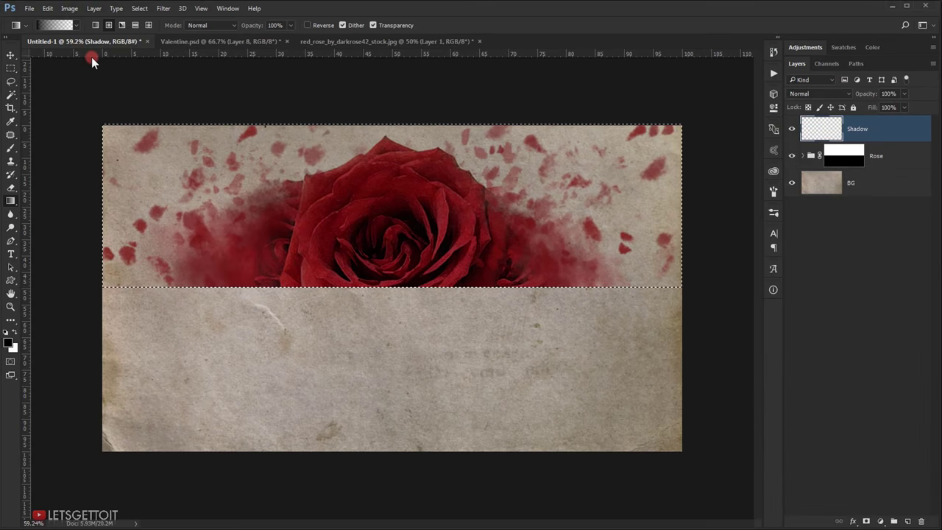
pyautogui.click(106, 26)
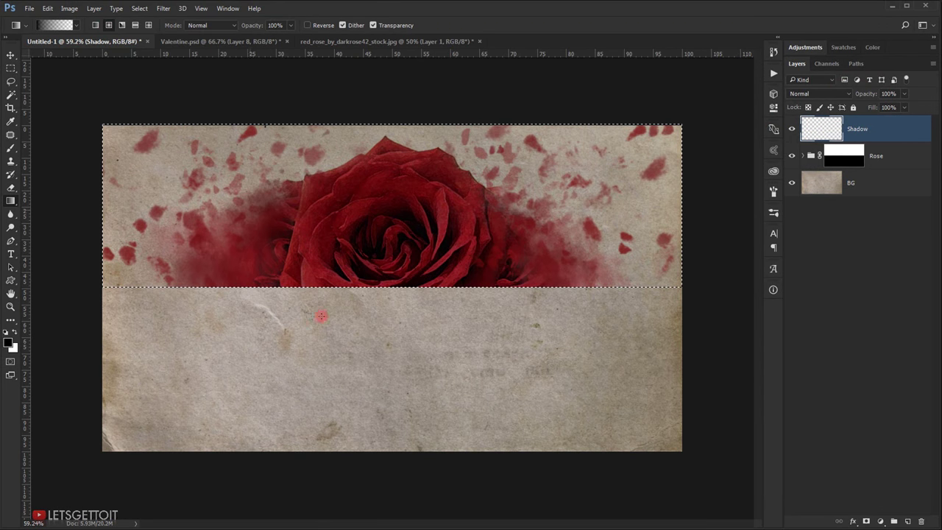
# - Build up a black shadow along the selection's lower edge with repeated vertical radial gradients started well below the canvas
pyautogui.hotkey('ctrl', '-')
pyautogui.hotkey('ctrl', '-')
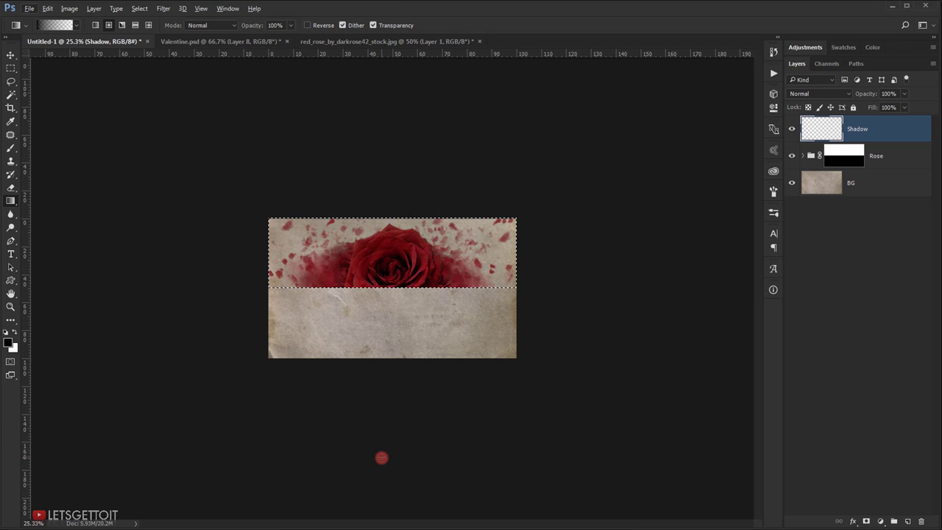
pyautogui.click(382, 458)
pyautogui.press('shift')
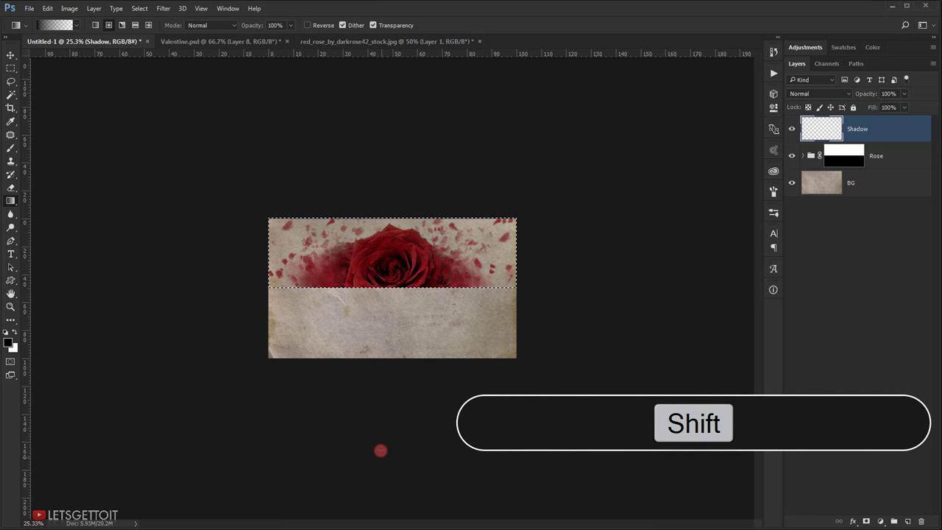
pyautogui.moveTo(386, 332); pyautogui.dragTo(385, 310)
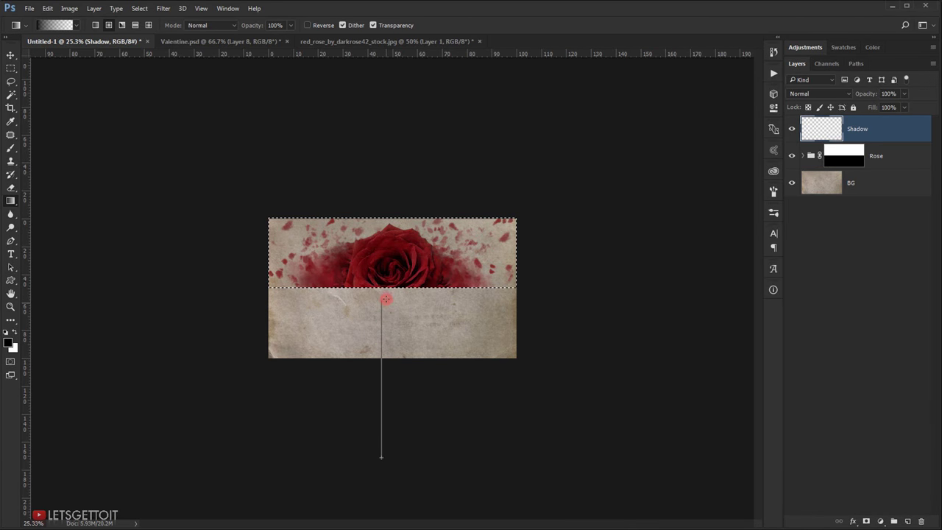
pyautogui.moveTo(381, 233); pyautogui.dragTo(382, 233)
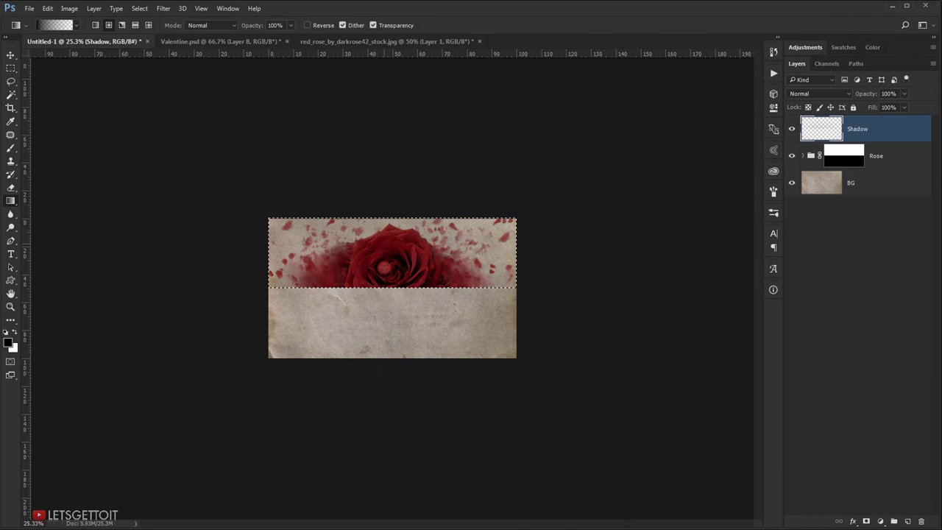
pyautogui.moveTo(387, 422); pyautogui.dragTo(384, 289)
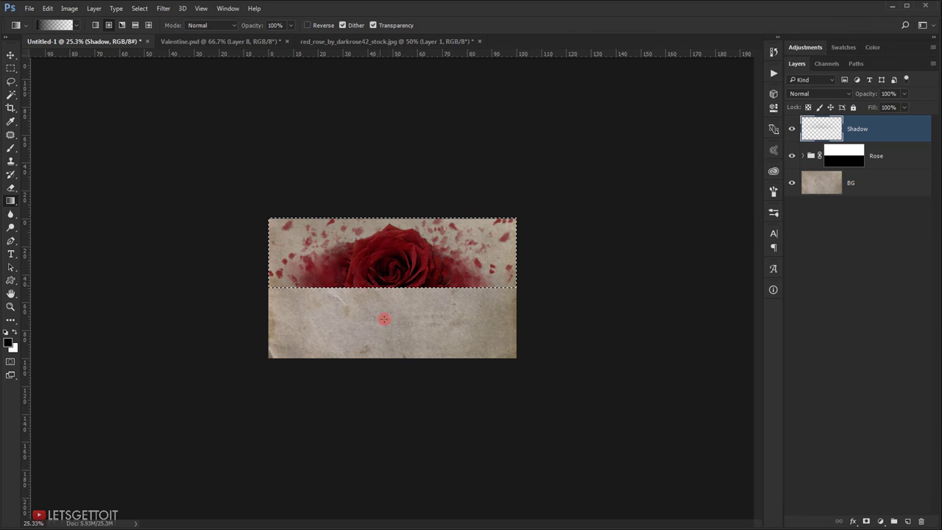
pyautogui.moveTo(385, 448); pyautogui.dragTo(386, 281)
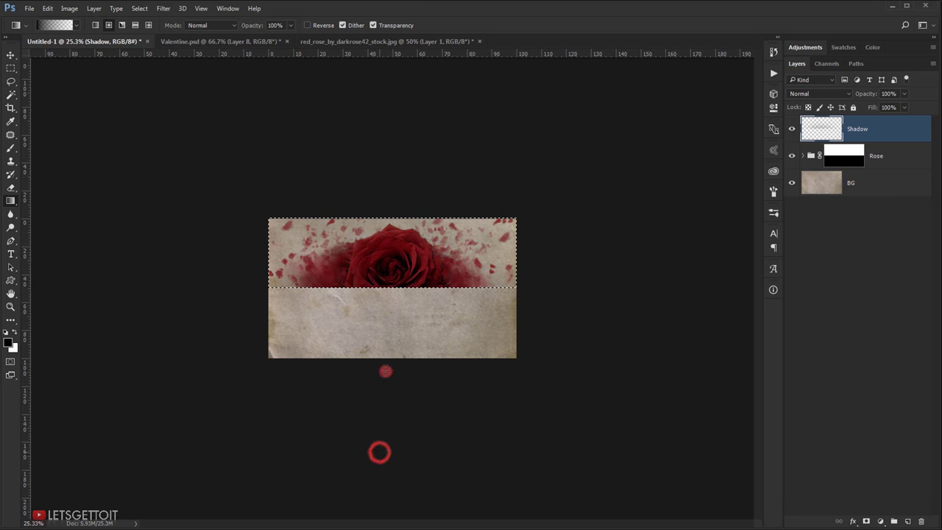
pyautogui.moveTo(380, 452); pyautogui.dragTo(380, 258)
pyautogui.moveTo(395, 472); pyautogui.dragTo(394, 337)
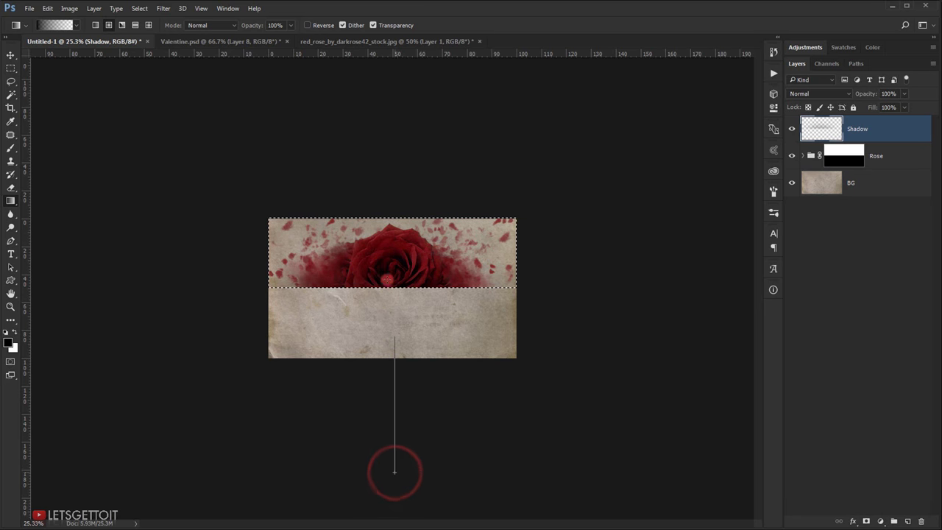
pyautogui.moveTo(387, 279); pyautogui.dragTo(395, 253)
pyautogui.moveTo(396, 440); pyautogui.dragTo(370, 266)
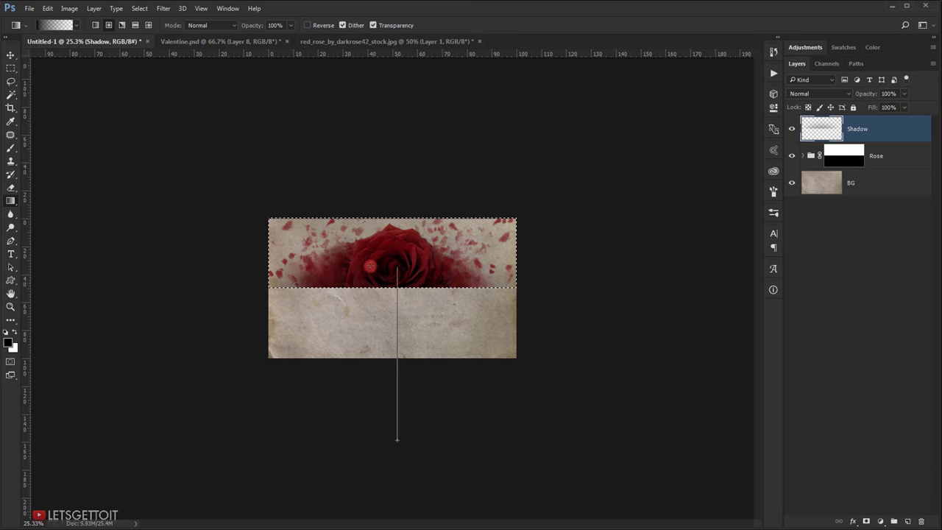
pyautogui.hotkey('ctrl', '0')
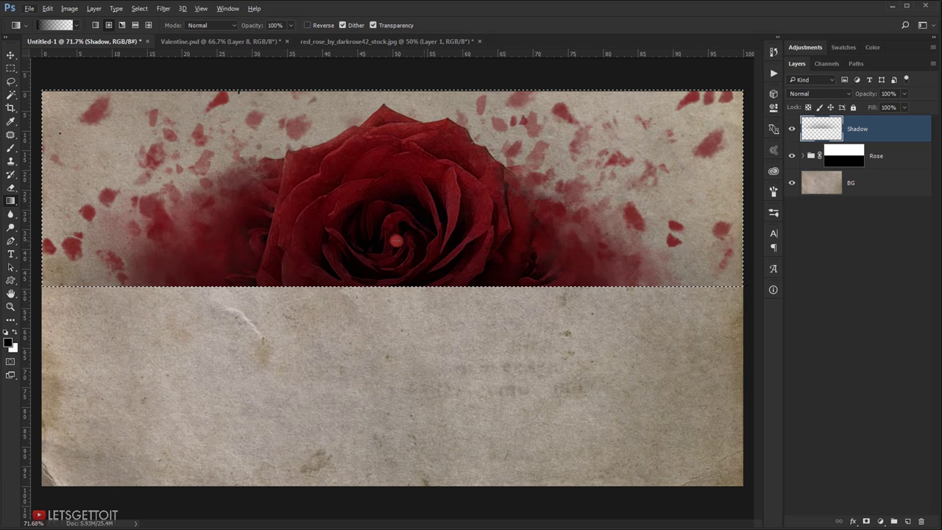
# - Compress the shadow vertically to 45.27% height toward the rose cut-off line and clear the selection
pyautogui.hotkey('ctrl', '-')
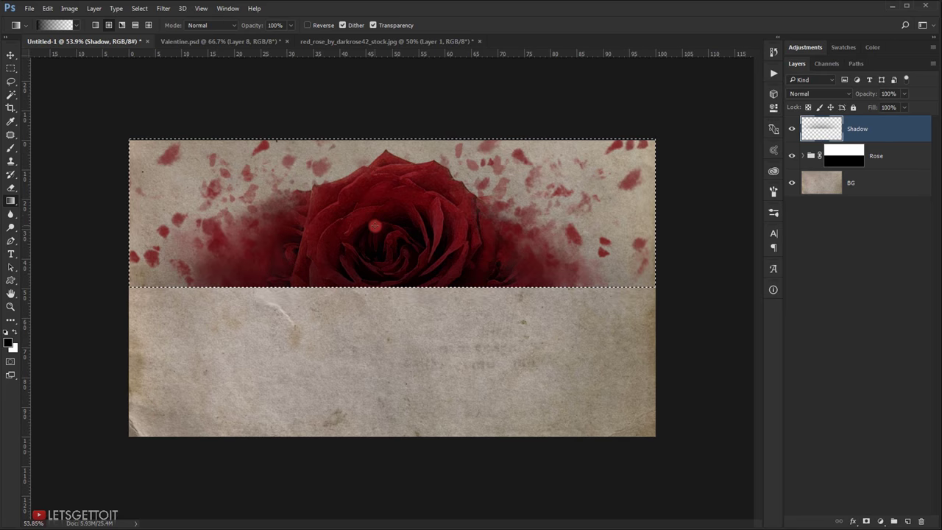
pyautogui.hotkey('ctrl', 't')
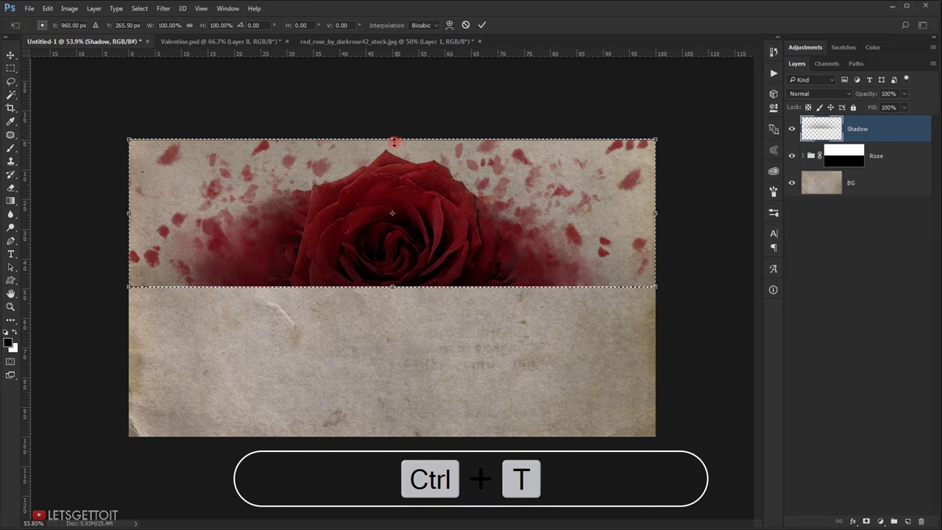
pyautogui.moveTo(395, 141); pyautogui.dragTo(392, 219)
pyautogui.press('Return')
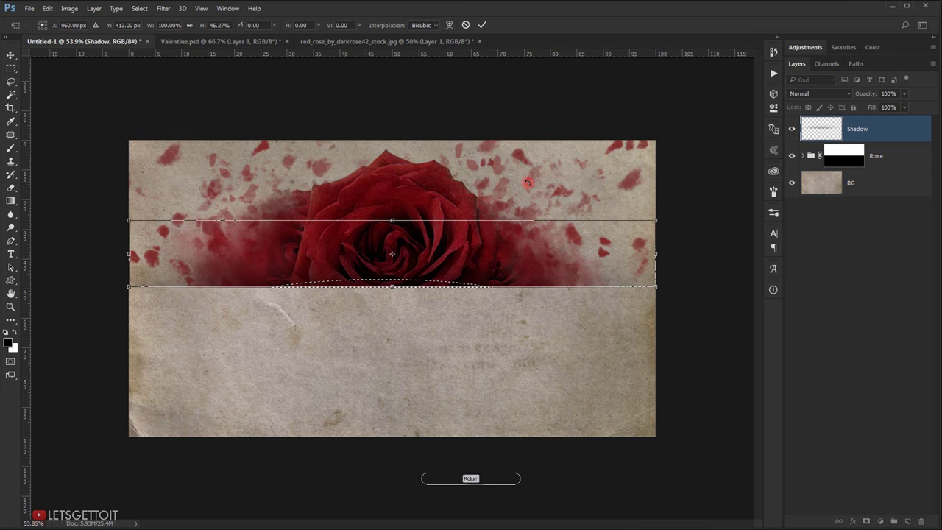
pyautogui.hotkey('ctrl', 'd')
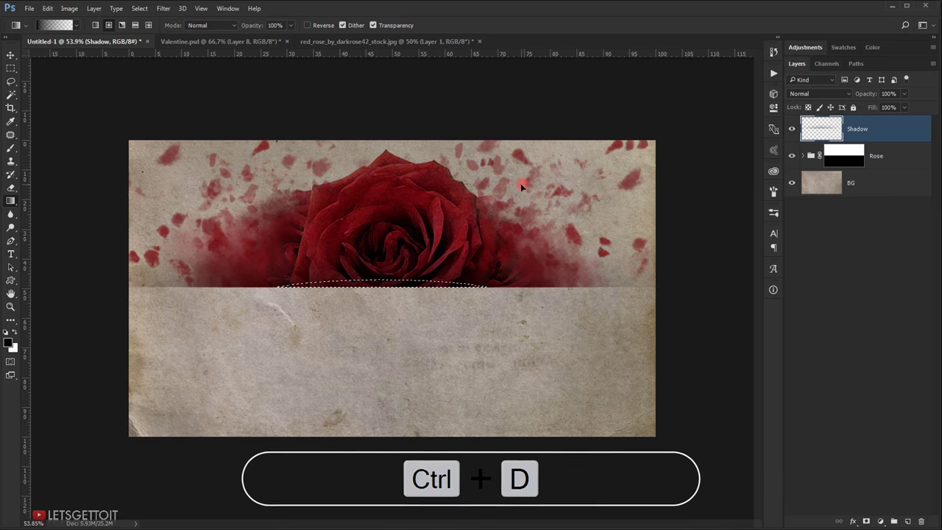
pyautogui.hotkey('ctrl', '0')
pyautogui.scroll(2, 623, 287)
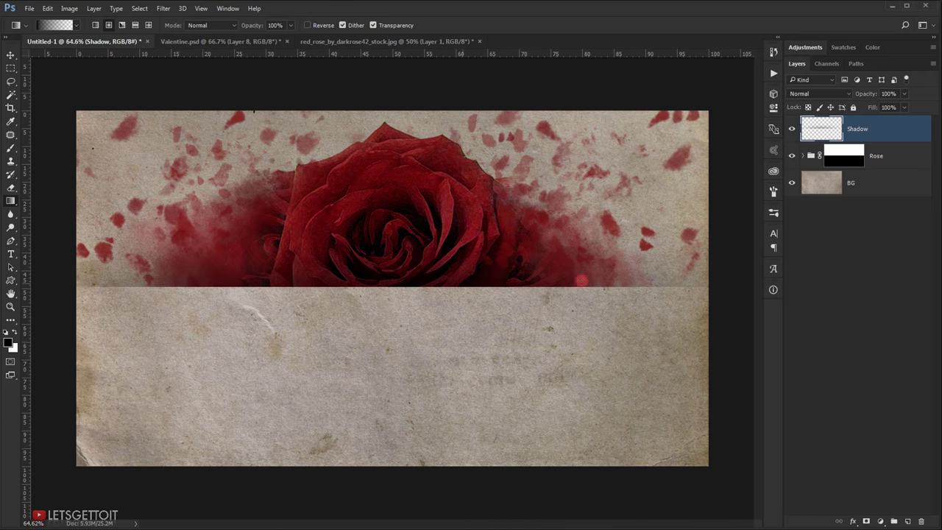
pyautogui.scroll(1, 582, 280)
pyautogui.scroll(-3, 374, 275)
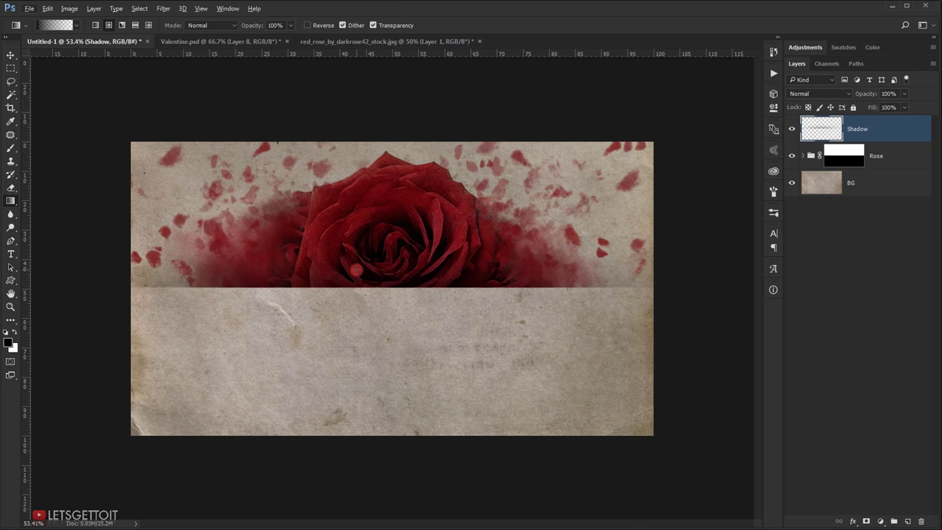
pyautogui.scroll(3, 356, 270)
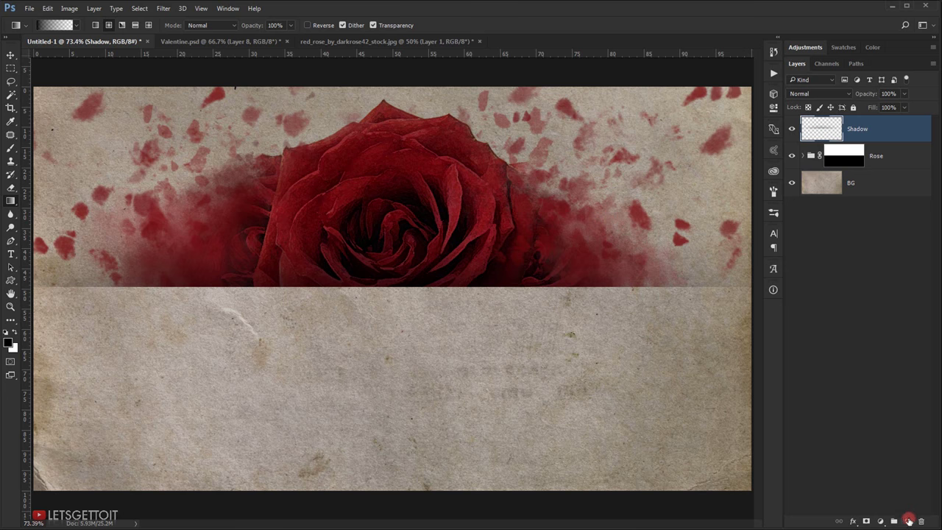
# - Add a new layer named Highlight above the Shadow layer
pyautogui.click(909, 521)
pyautogui.doubleClick(857, 130)
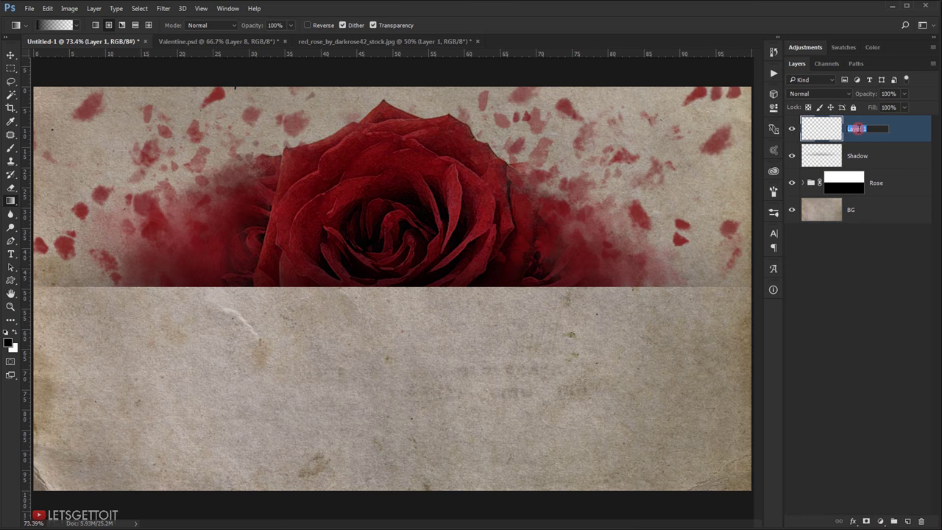
pyautogui.write('Highlight')
pyautogui.press('Return')
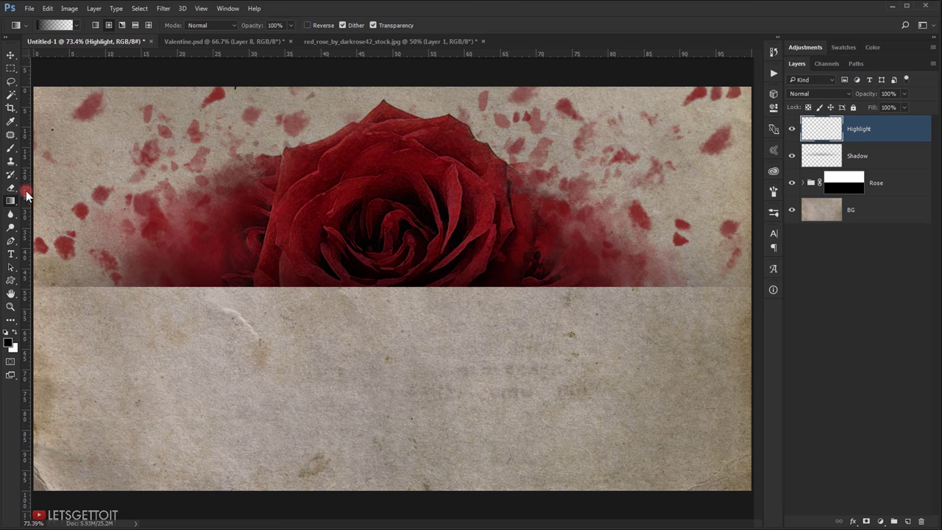
# - Set up the Brush tool with a hard round tip, 2 px size, 100% hardness and 100% opacity
pyautogui.click(11, 147)
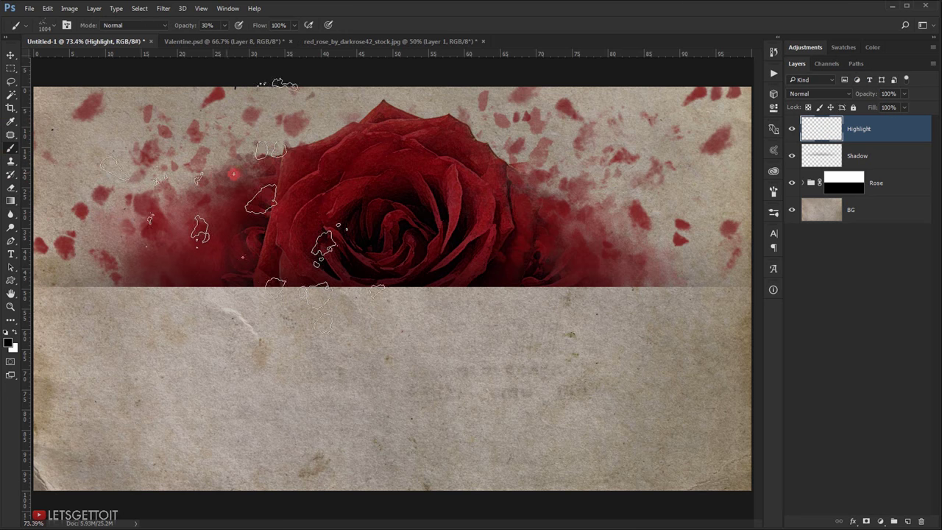
pyautogui.hotkey('ctrl', 'd')
pyautogui.rightClick(238, 179)
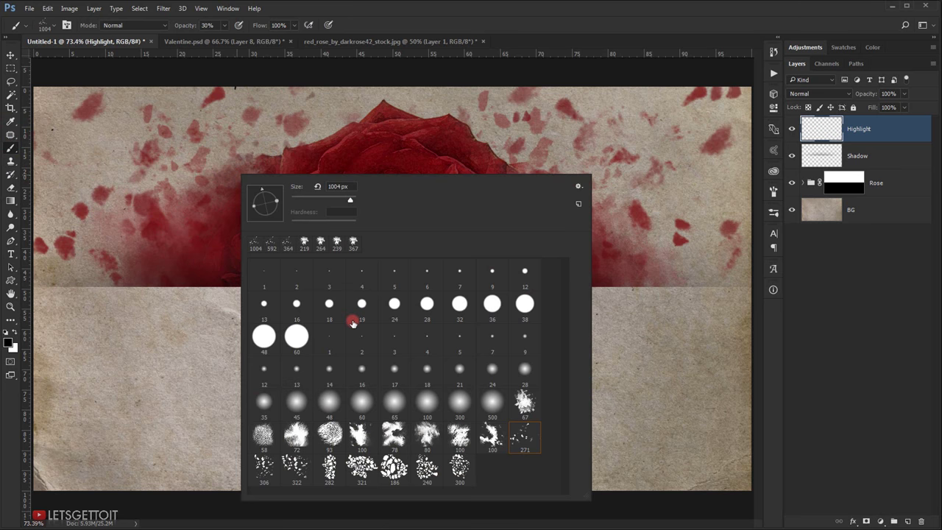
pyautogui.click(329, 279)
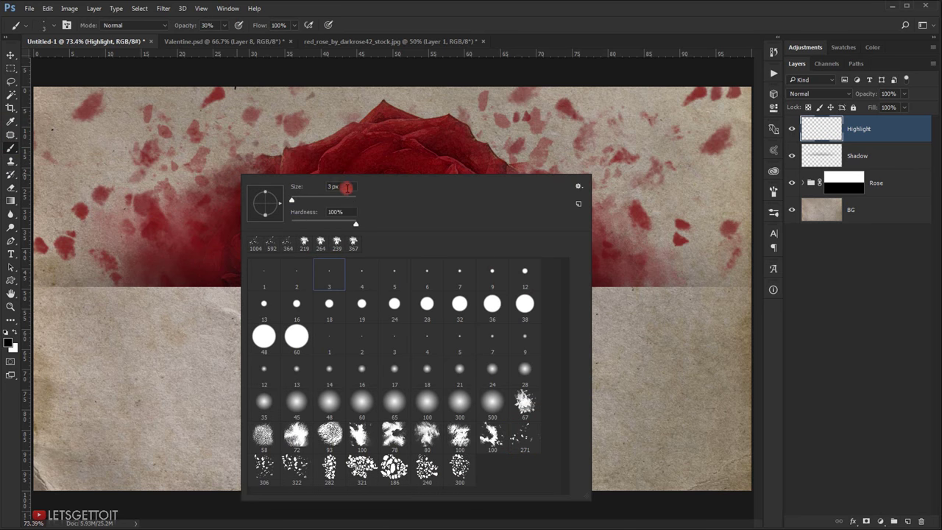
pyautogui.moveTo(346, 187); pyautogui.dragTo(296, 182)
pyautogui.click(674, 31)
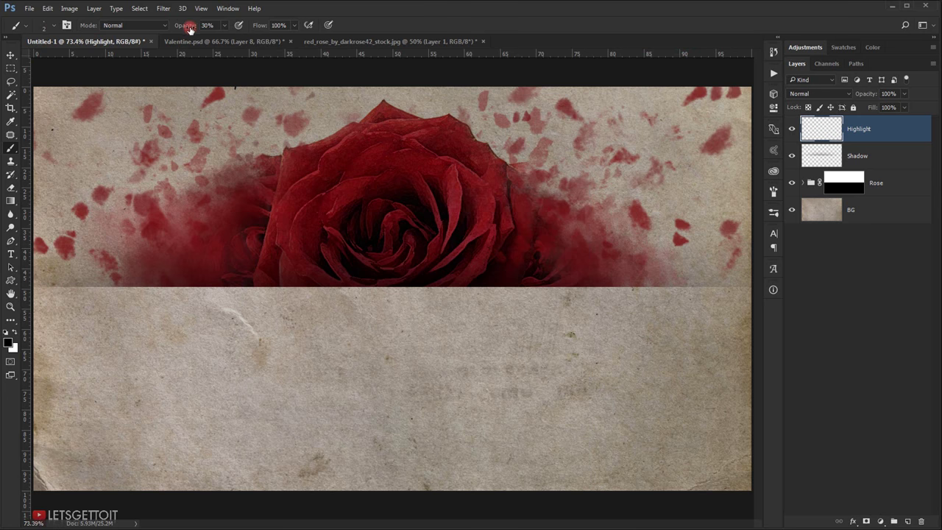
pyautogui.moveTo(182, 28); pyautogui.dragTo(400, 27)
# - Enable Shape Dynamics for the brush and set its Size Jitter control to Pen Pressure
pyautogui.click(773, 191)
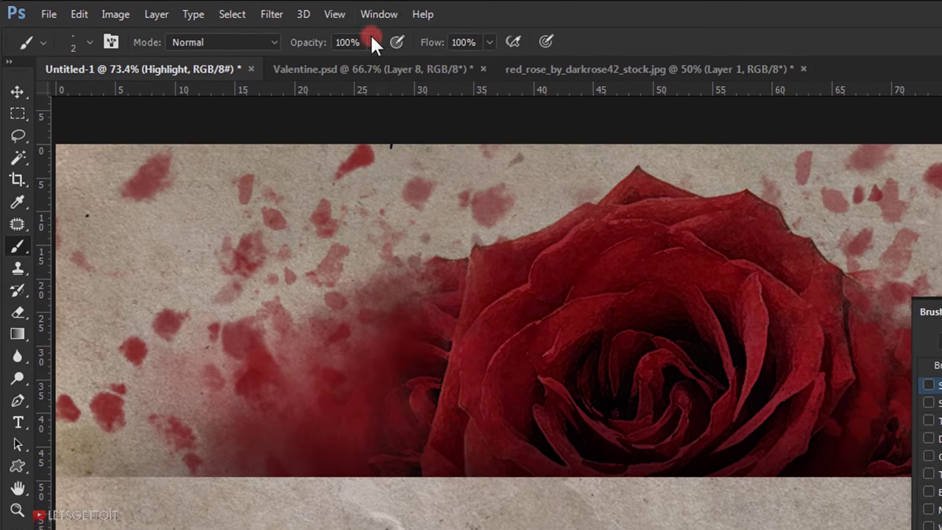
pyautogui.click(227, 8)
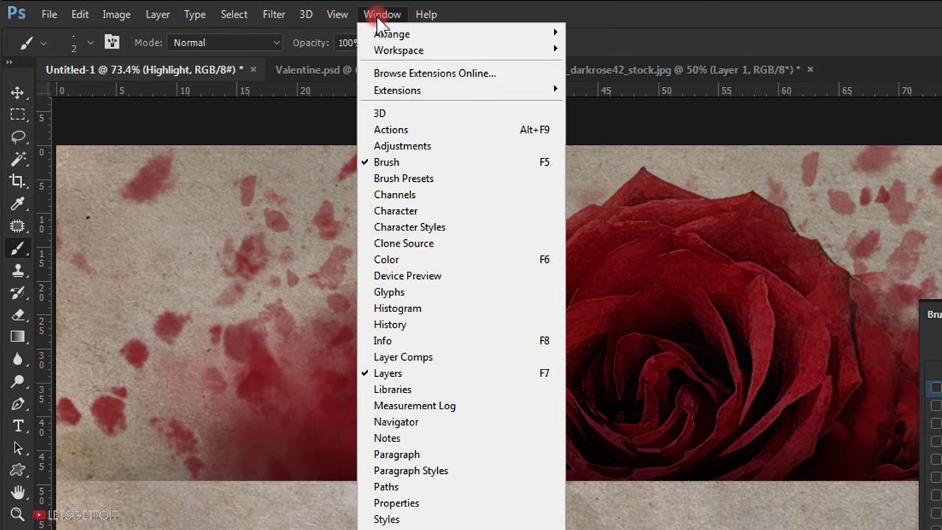
pyautogui.click(402, 161)
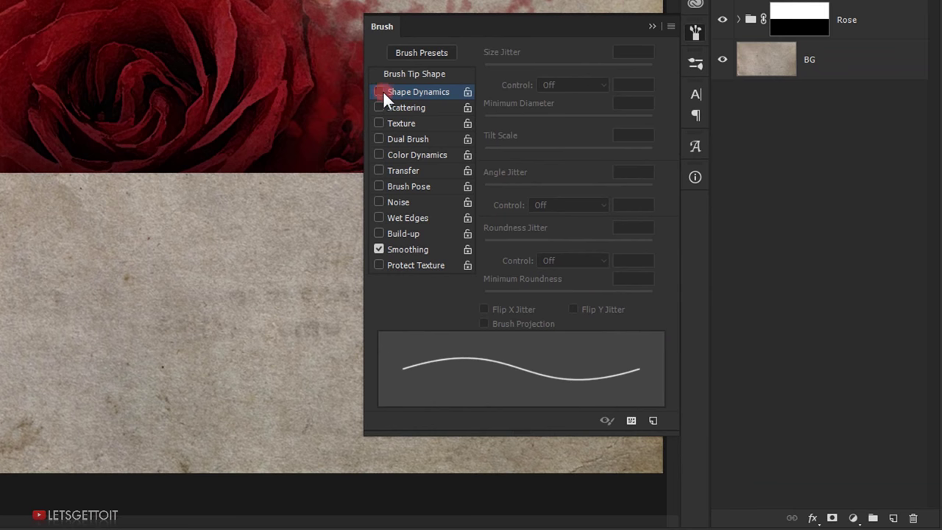
pyautogui.click(403, 92)
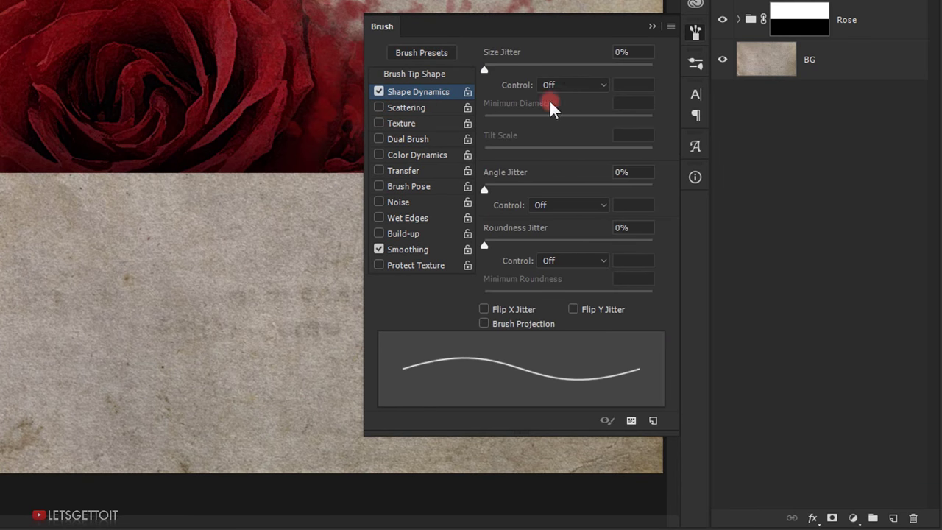
pyautogui.click(593, 86)
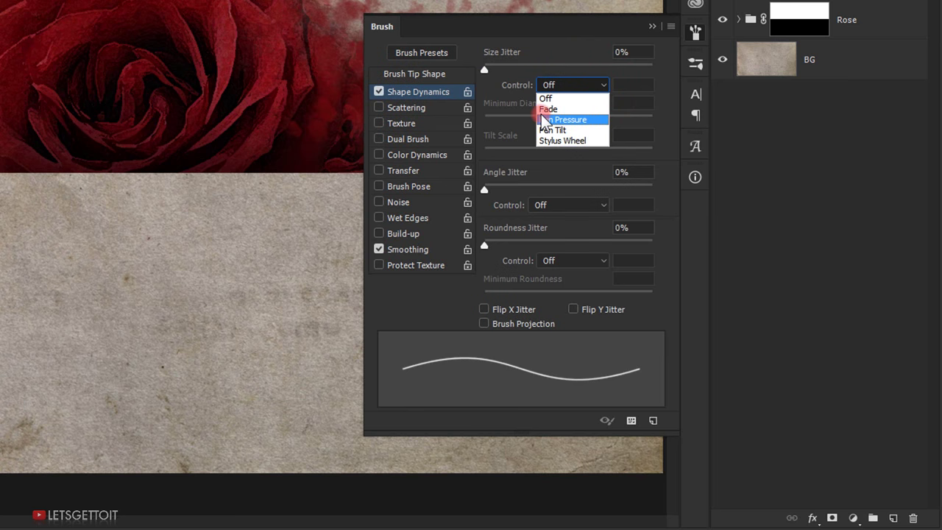
pyautogui.click(556, 120)
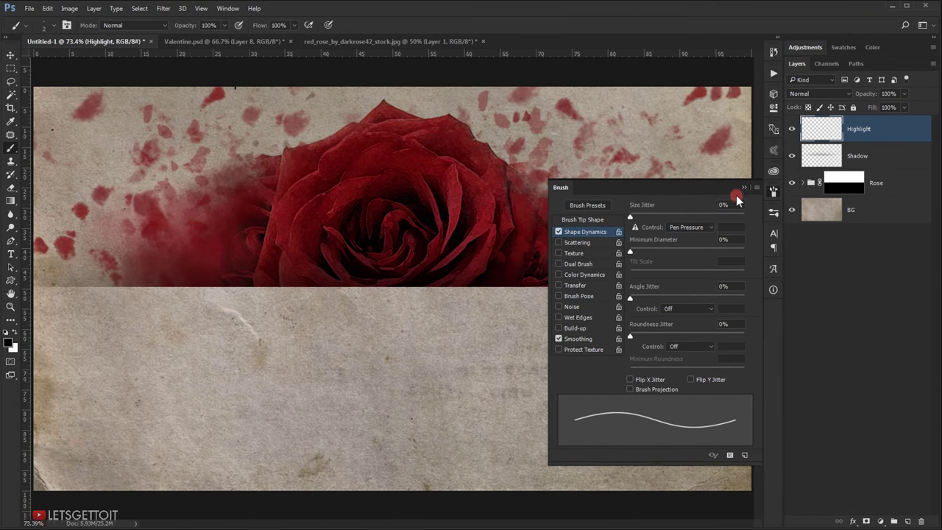
pyautogui.click(652, 25)
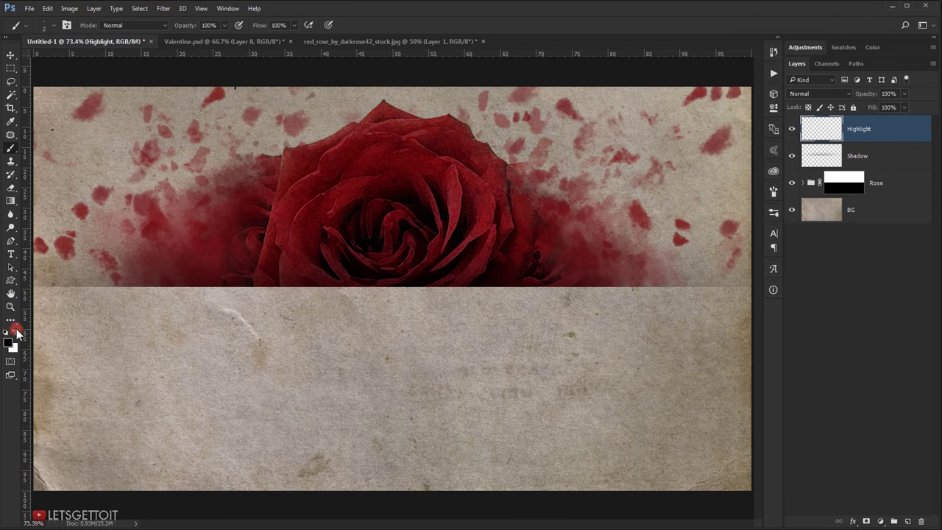
# - Make white the foreground color and trace the large inner-left petal's upper edge with a curved Pen tool path
pyautogui.click(15, 332)
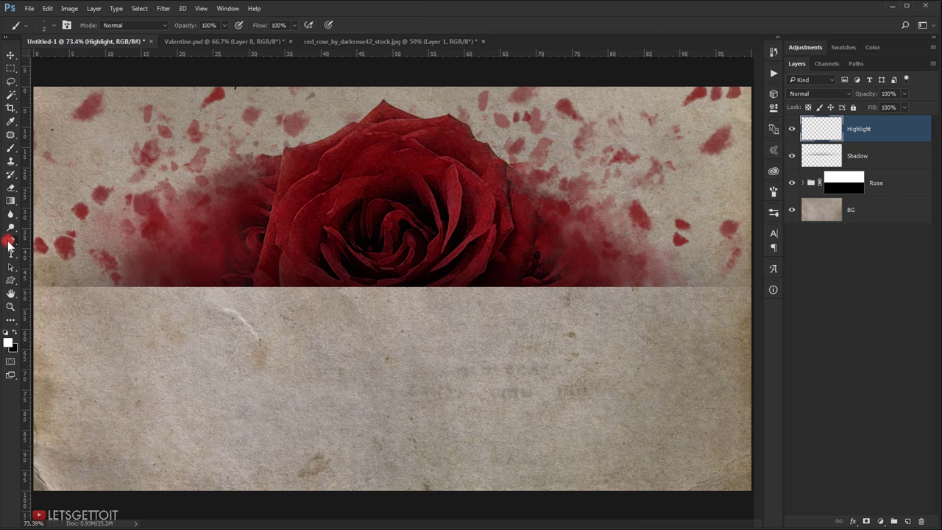
pyautogui.click(9, 242)
pyautogui.scroll(5, 485, 177)
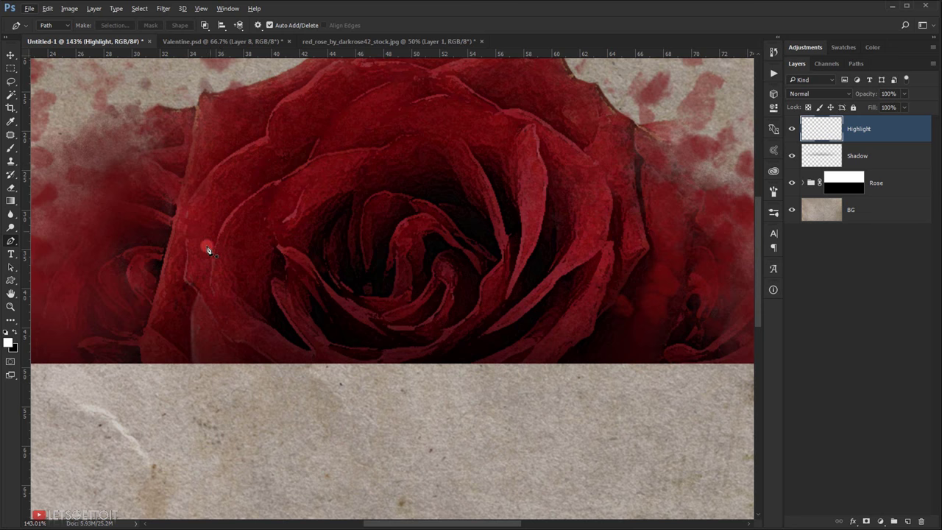
pyautogui.click(379, 151)
pyautogui.moveTo(217, 299); pyautogui.dragTo(232, 417)
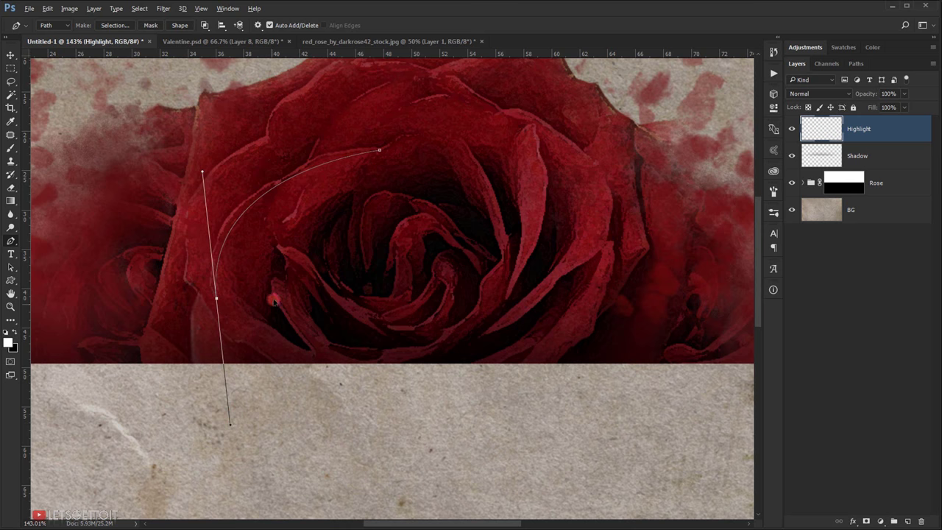
pyautogui.hotkey('ctrl', 'z')
pyautogui.moveTo(270, 185); pyautogui.dragTo(250, 205)
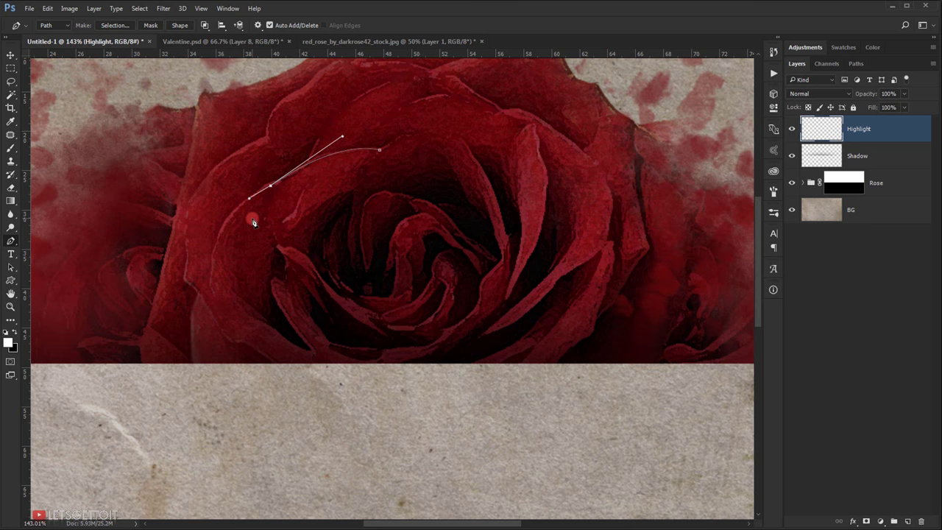
pyautogui.moveTo(216, 298); pyautogui.dragTo(238, 374)
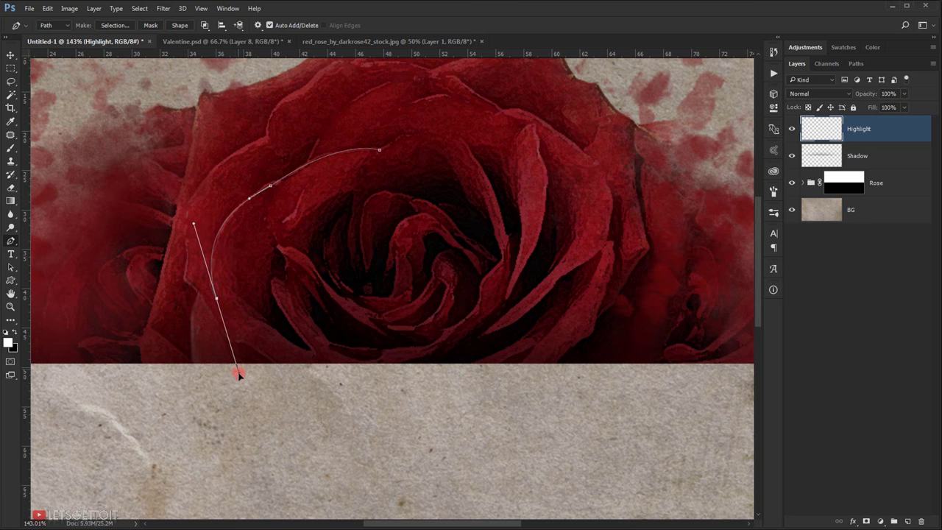
pyautogui.moveTo(270, 189); pyautogui.dragTo(325, 168)
pyautogui.moveTo(343, 137); pyautogui.dragTo(347, 137)
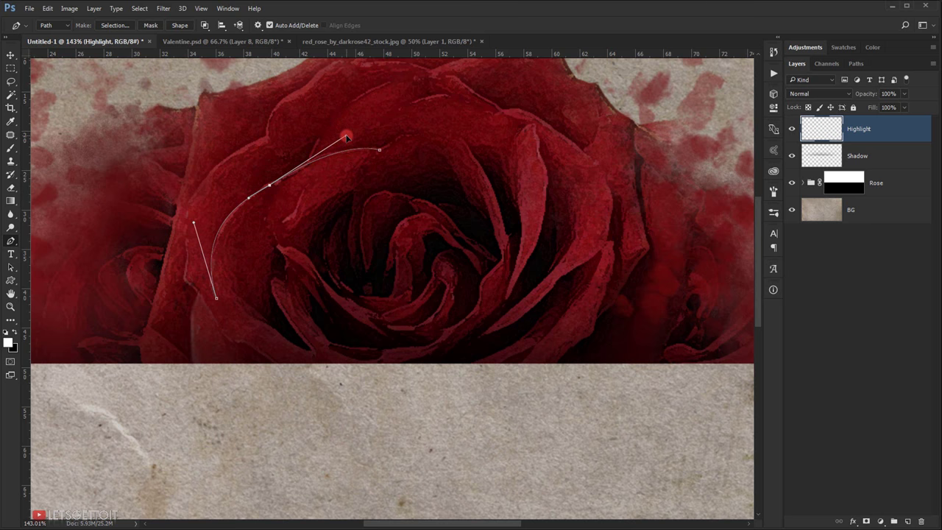
pyautogui.scroll(-1, 419, 185)
pyautogui.scroll(1, 346, 199)
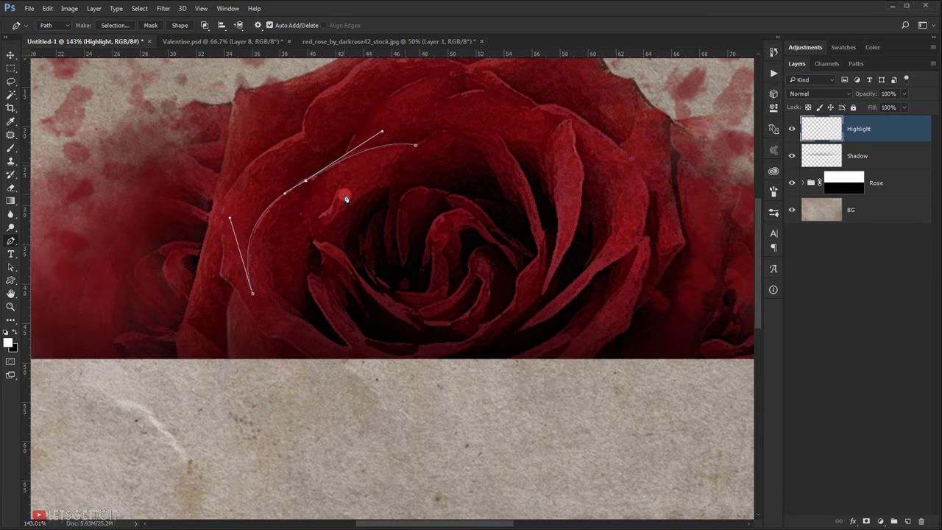
# - Stroke the petal path using the Brush with Simulate Pressure enabled, and remove the path
pyautogui.rightClick(364, 168)
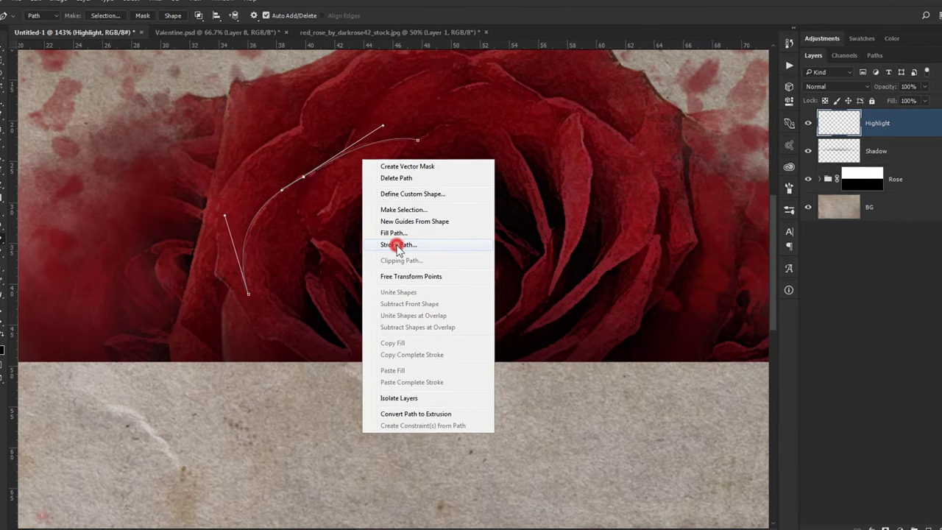
pyautogui.click(398, 245)
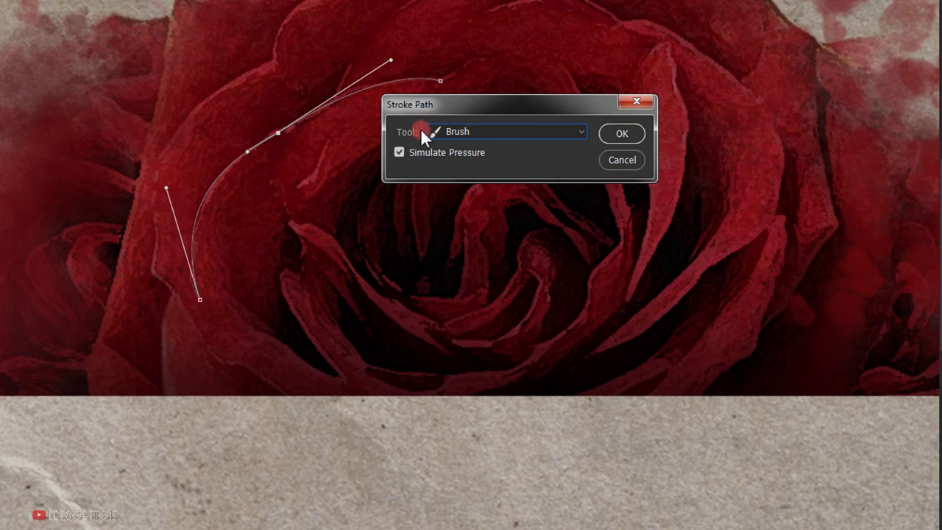
pyautogui.click(456, 131)
pyautogui.click(458, 167)
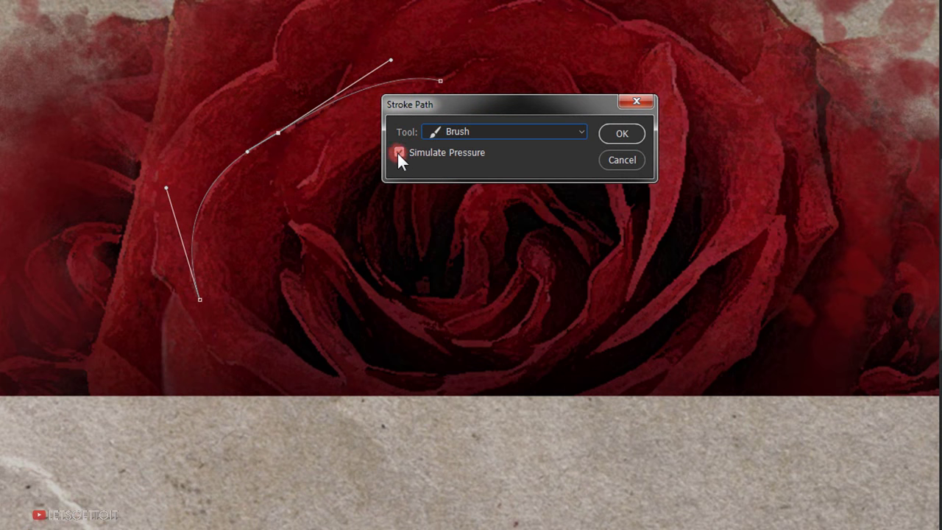
pyautogui.click(619, 137)
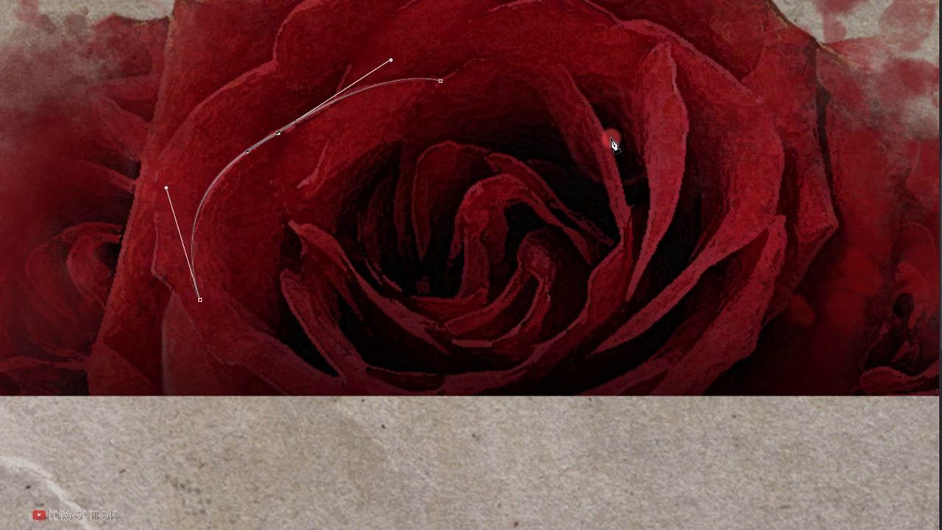
pyautogui.press('Escape')
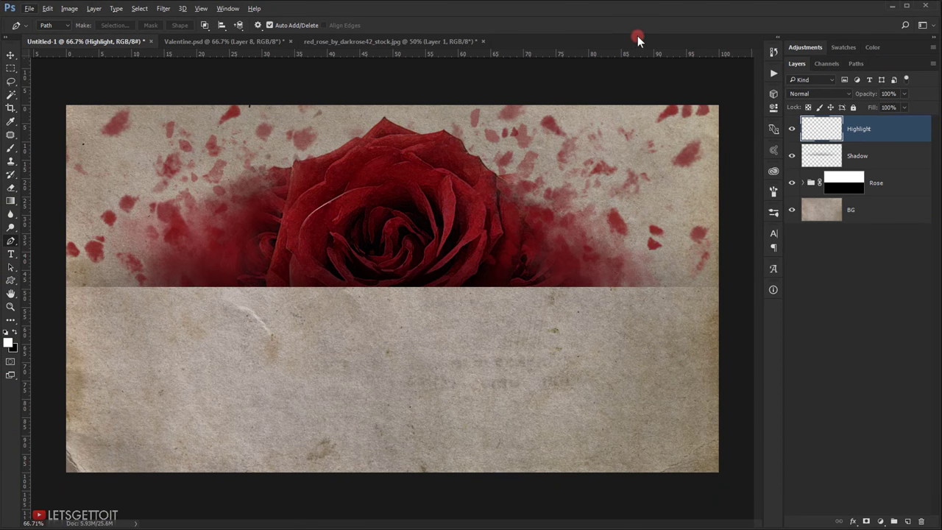
# - Draw a short open Pen path along the upper-left petal crease above the stroked highlight and end it
pyautogui.scroll(5, 399, 211)
pyautogui.scroll(-3, 401, 221)
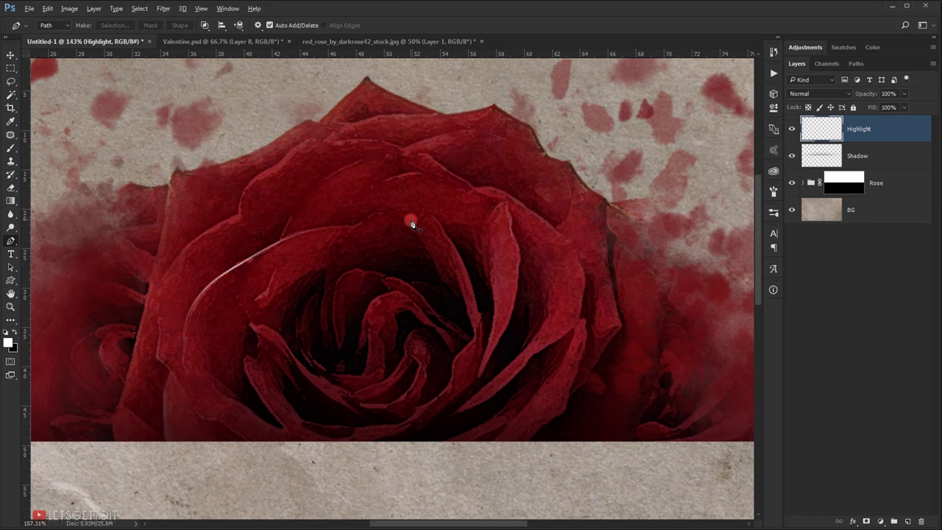
pyautogui.scroll(2, 411, 267)
pyautogui.scroll(2, 364, 293)
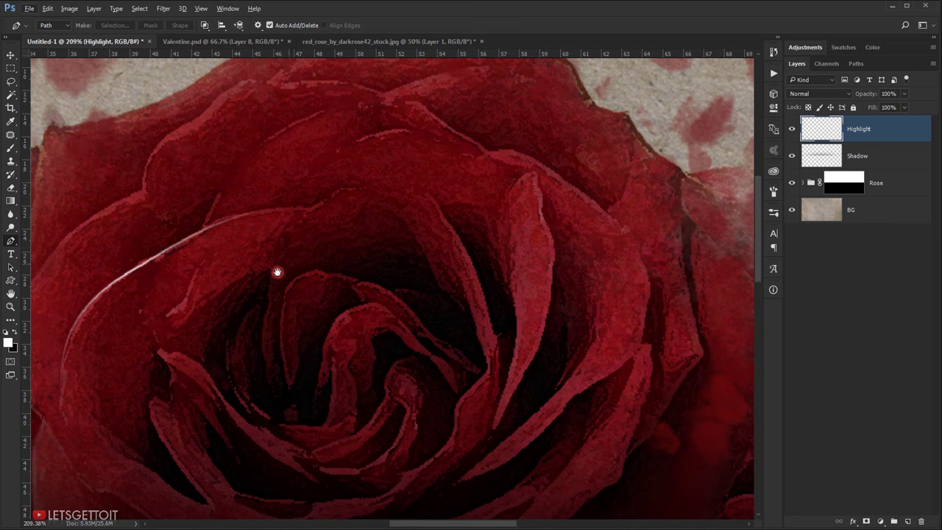
pyautogui.moveTo(276, 272); pyautogui.dragTo(318, 270)
pyautogui.moveTo(336, 169); pyautogui.dragTo(347, 199)
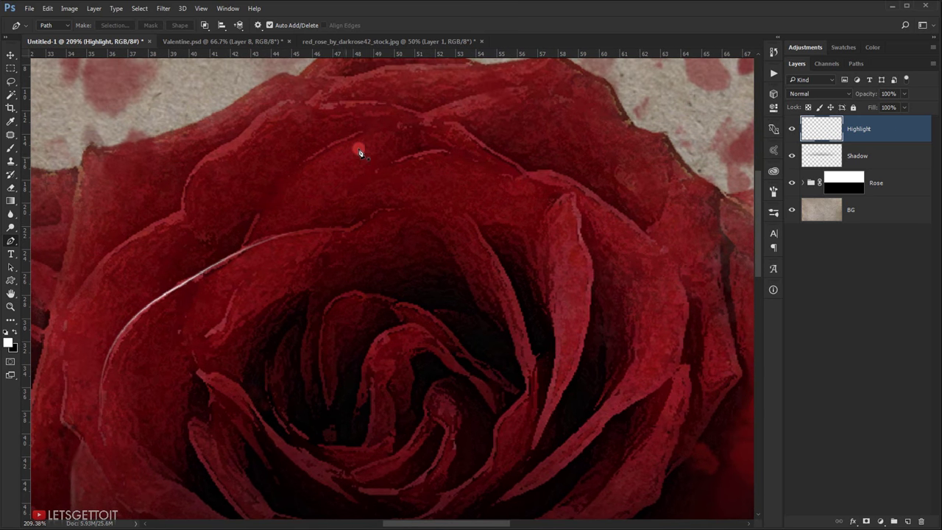
pyautogui.click(392, 126)
pyautogui.moveTo(285, 184); pyautogui.dragTo(246, 240)
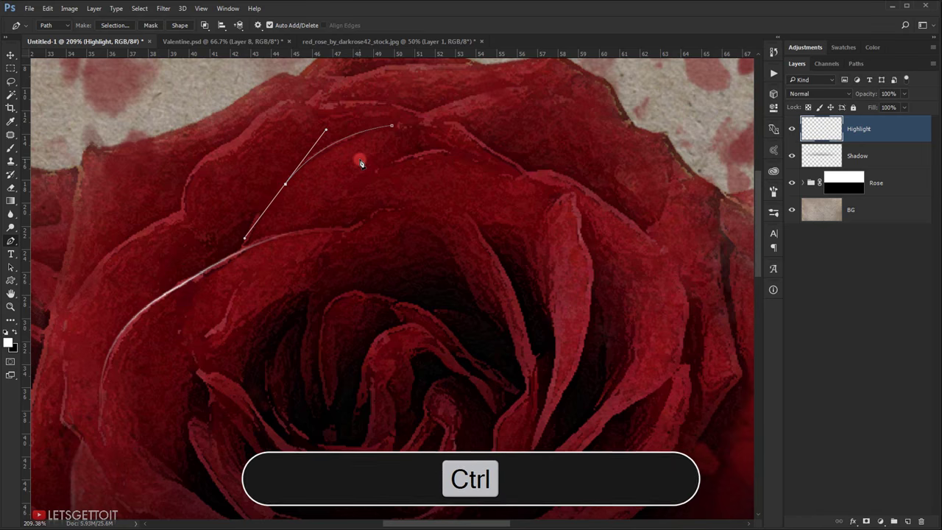
pyautogui.keyDown('ctrl'); pyautogui.click(407, 151); pyautogui.keyUp('ctrl')
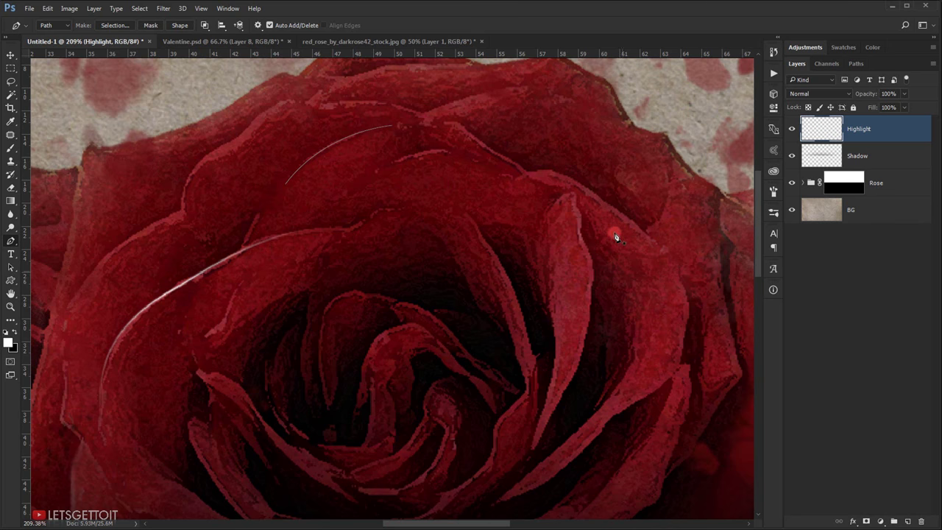
# - Add a separate curved path down the edge of the petal just right of the rose's center
pyautogui.click(463, 212)
pyautogui.moveTo(528, 393); pyautogui.dragTo(501, 475)
pyautogui.moveTo(504, 426); pyautogui.dragTo(516, 462)
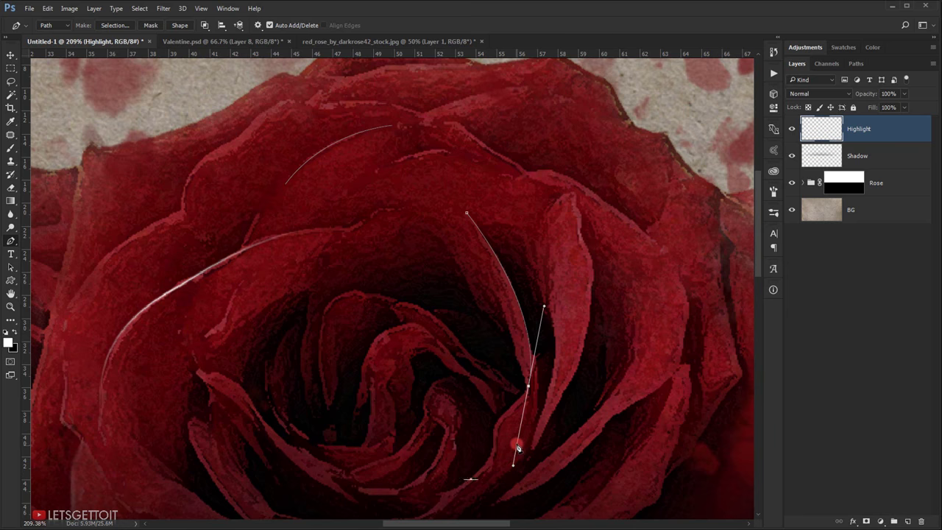
pyautogui.keyDown('ctrl'); pyautogui.click(520, 230); pyautogui.keyUp('ctrl')
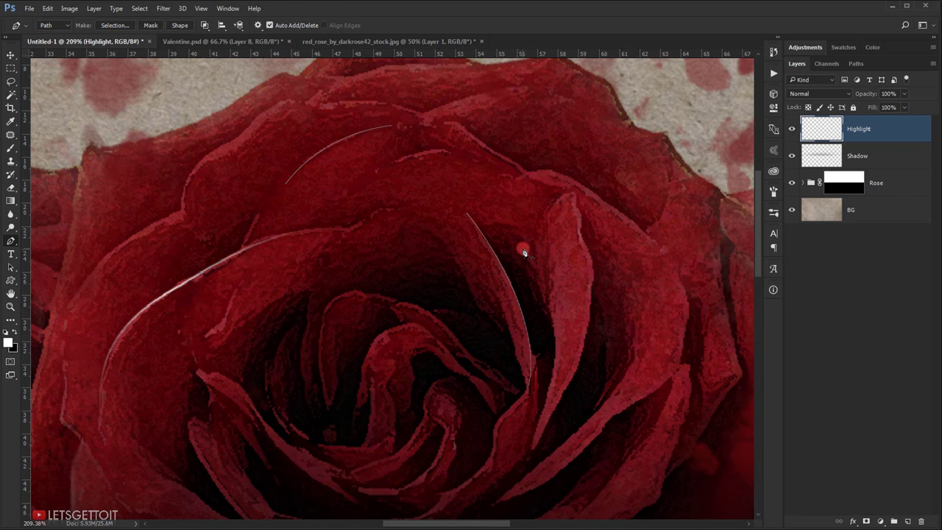
# - Add another short arc path along the small petal crease near the rose's upper middle
pyautogui.click(455, 153)
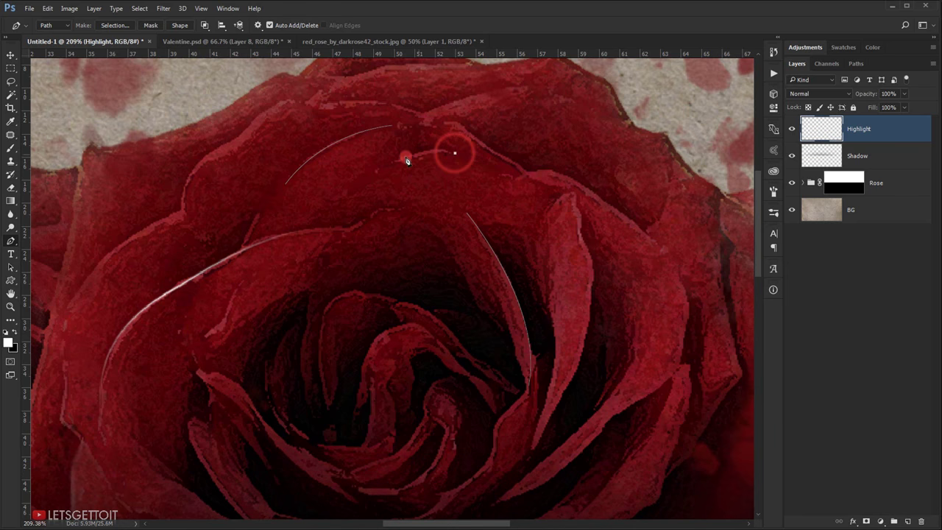
pyautogui.moveTo(377, 177); pyautogui.dragTo(341, 219)
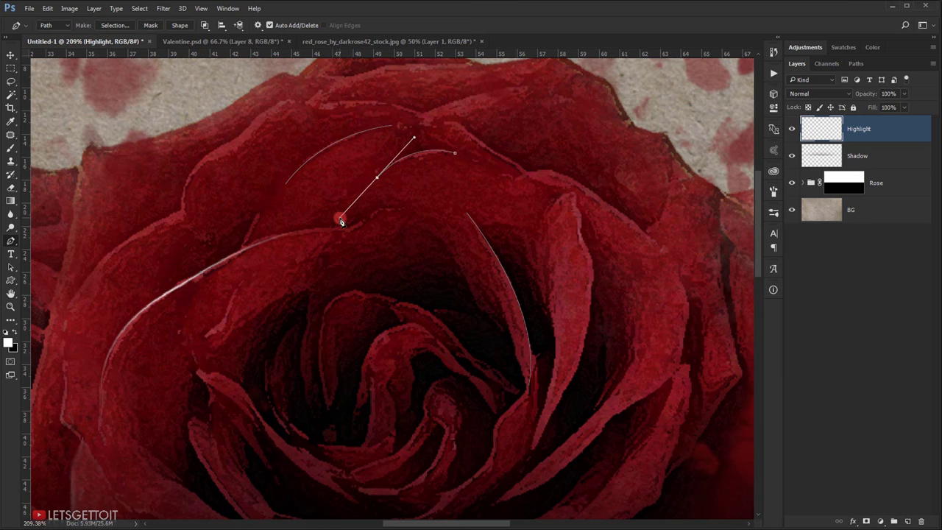
pyautogui.keyDown('ctrl'); pyautogui.click(430, 194); pyautogui.keyUp('ctrl')
# - Trace the outer upper-left petal edges with a two-curve path that turns sharply where the petals meet
pyautogui.click(251, 157)
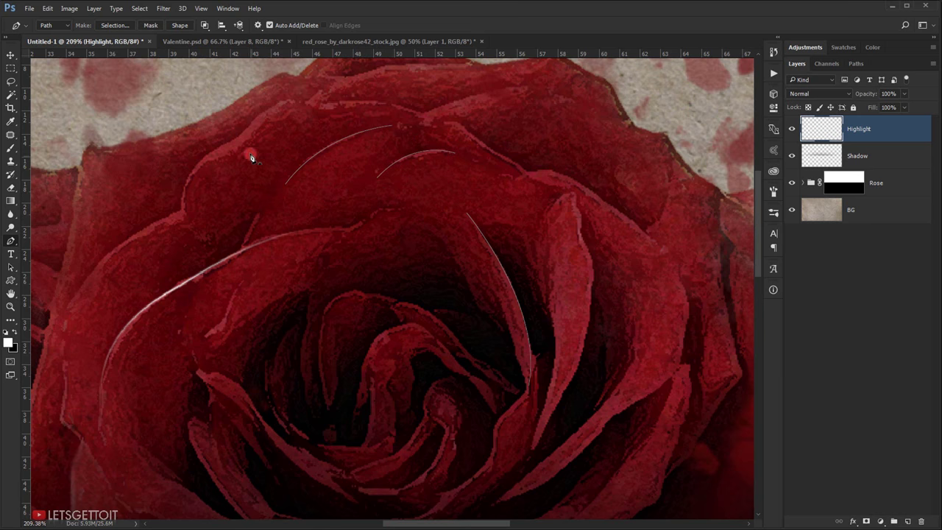
pyautogui.moveTo(251, 157); pyautogui.dragTo(170, 222)
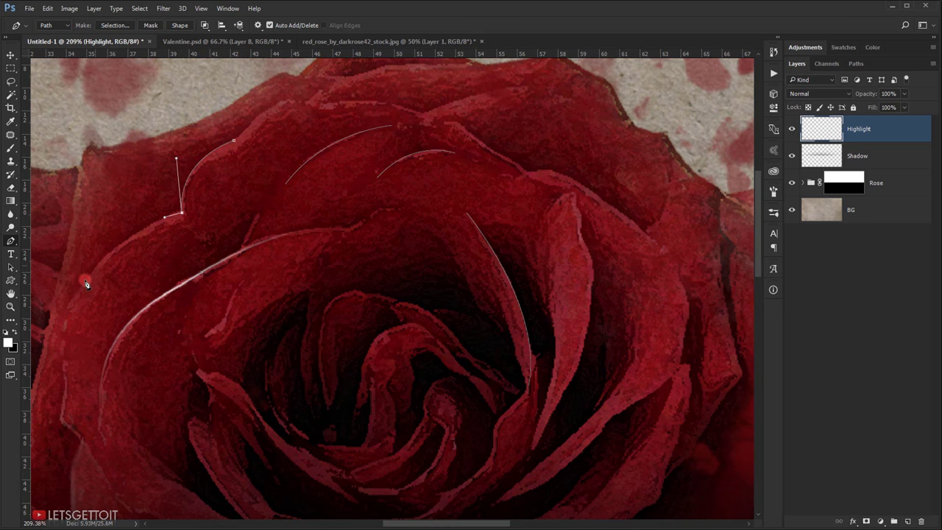
pyautogui.moveTo(69, 313); pyautogui.dragTo(44, 369)
pyautogui.keyDown('ctrl'); pyautogui.click(177, 238); pyautogui.keyUp('ctrl')
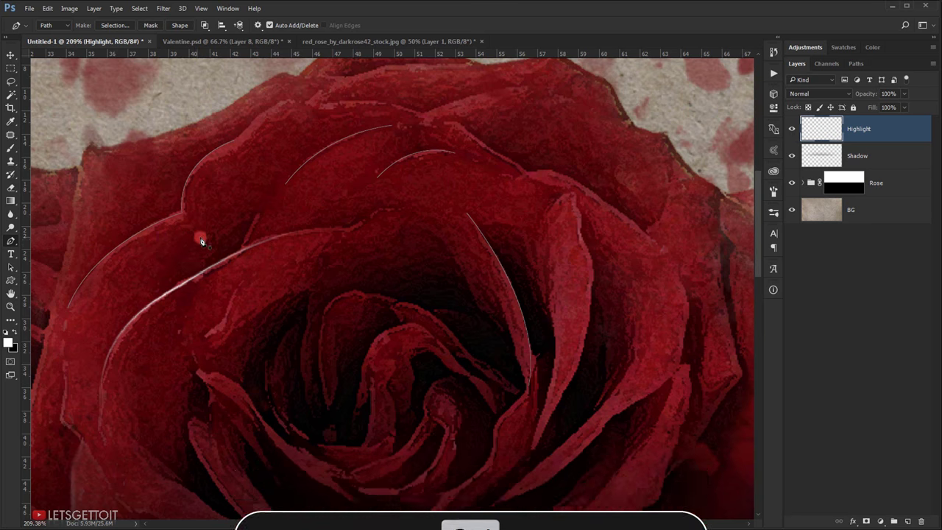
# - Stroke the traced petal-edge paths with the white Brush using Simulate Pressure, and clear the paths
pyautogui.scroll(1, 207, 237)
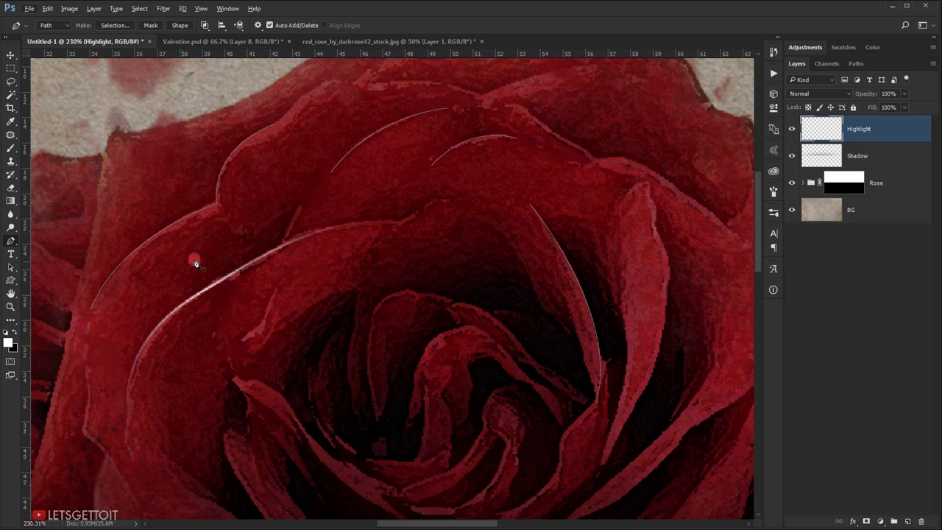
pyautogui.rightClick(414, 203)
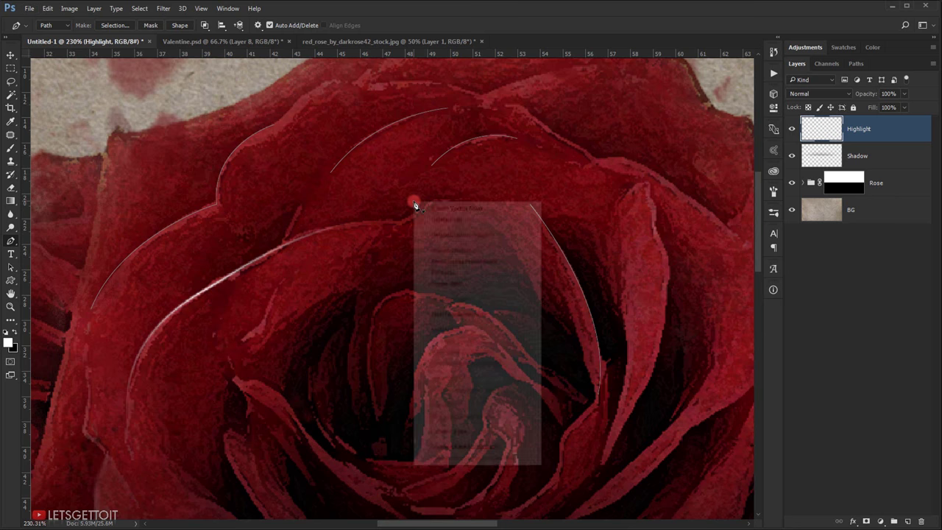
pyautogui.click(449, 284)
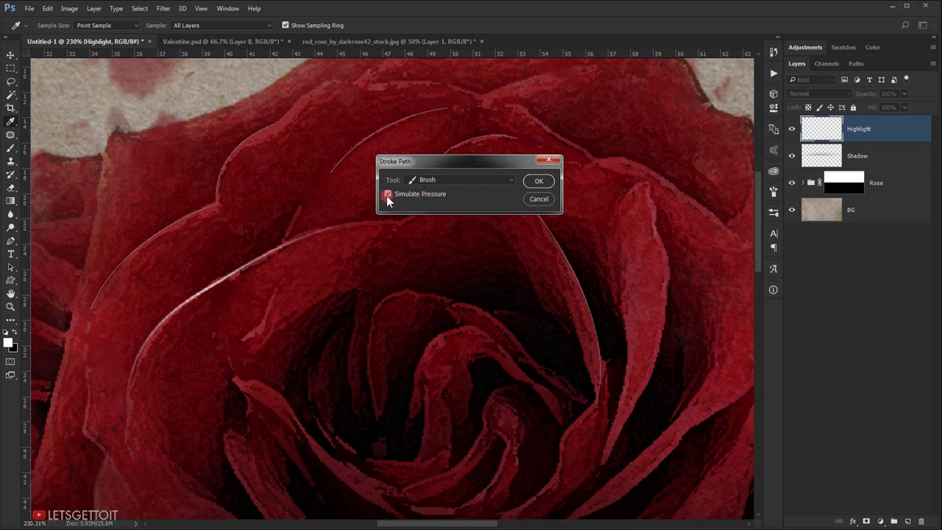
pyautogui.click(538, 182)
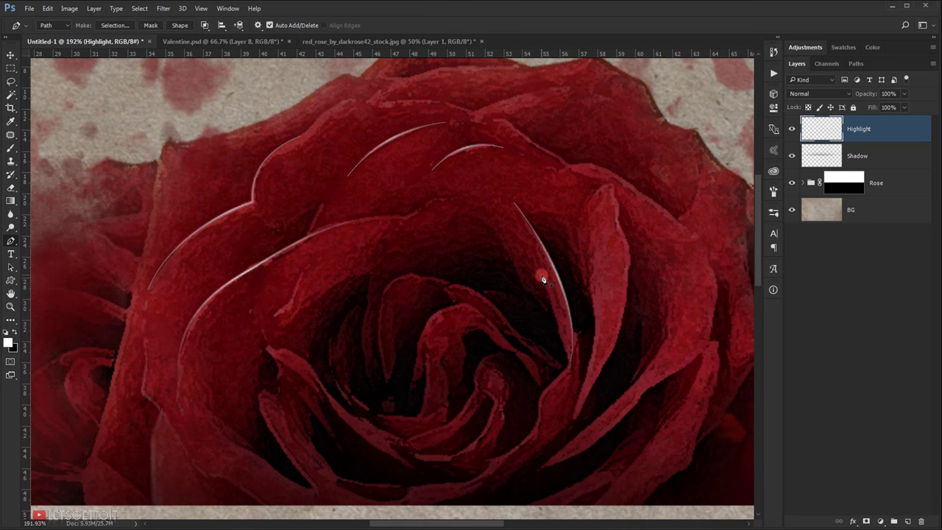
pyautogui.press('Return')
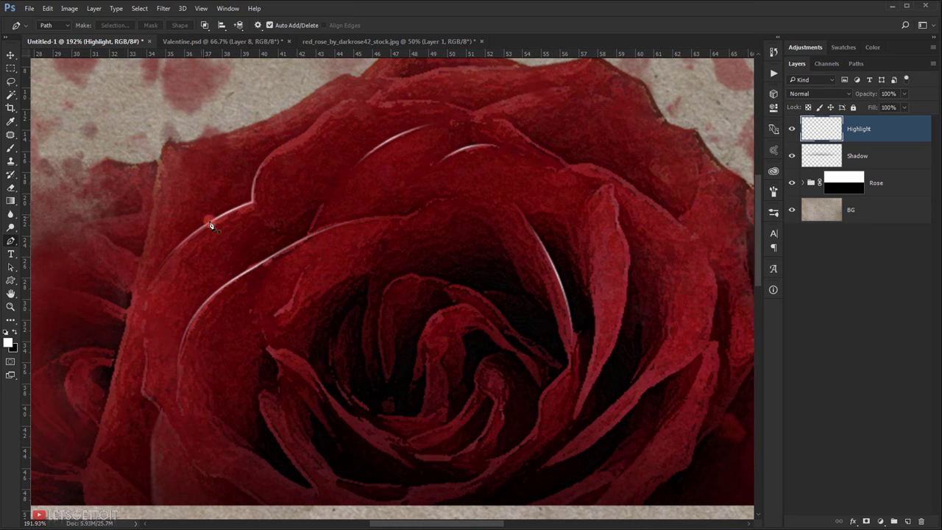
# - Draw a curved Pen path over the top of the inner petal near the rose's center and down its left edge
pyautogui.scroll(-5, 210, 226)
pyautogui.scroll(6, 479, 291)
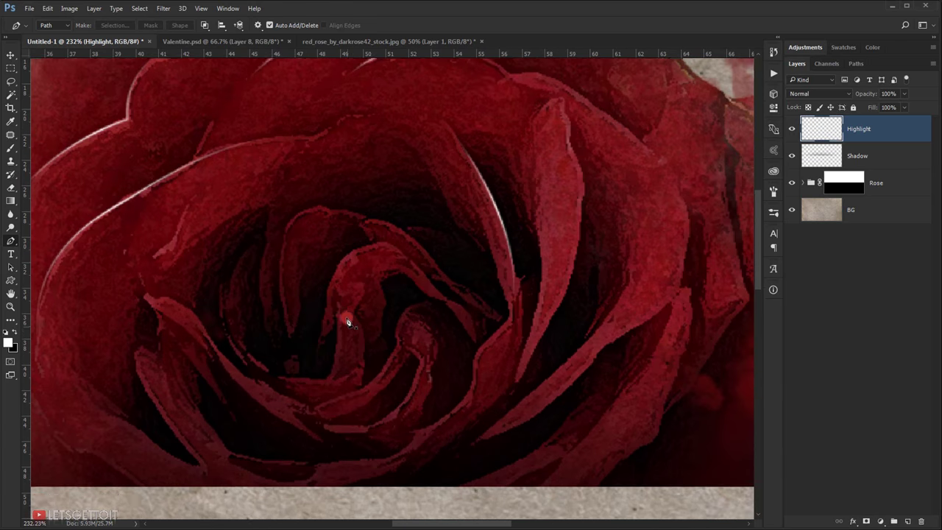
pyautogui.scroll(2, 348, 321)
pyautogui.click(378, 227)
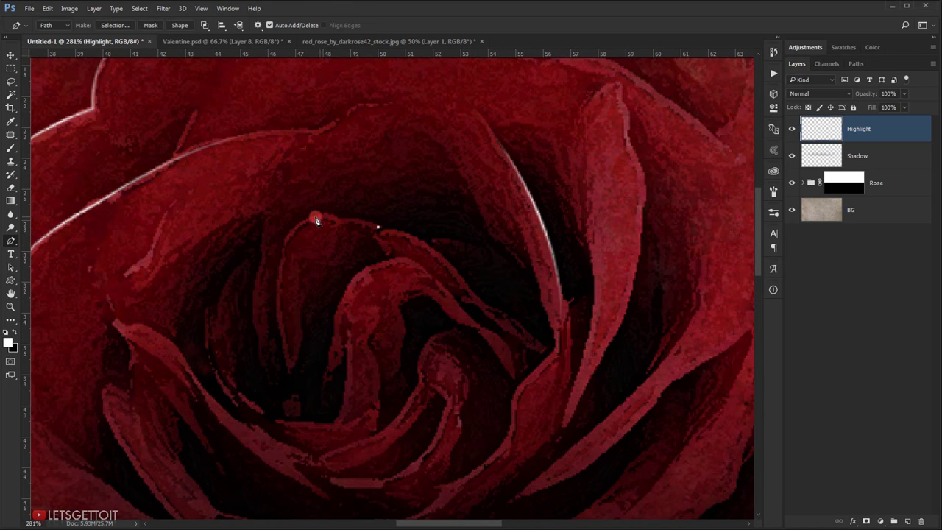
pyautogui.moveTo(315, 217); pyautogui.dragTo(297, 228)
pyautogui.moveTo(293, 372); pyautogui.dragTo(327, 462)
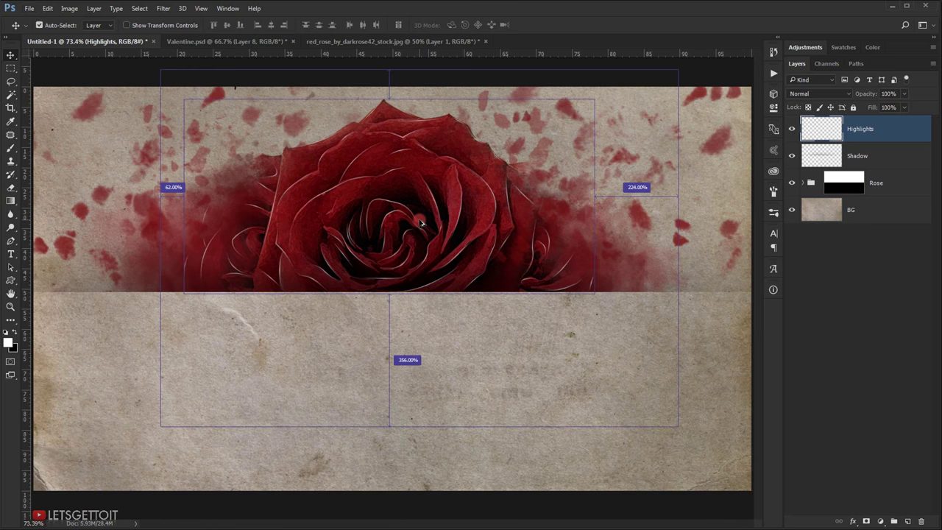
# - Add a Color Overlay in light pink #ef9da3 to the Highlights layer, with Normal blending at 100% opacity
pyautogui.press('ctrl')
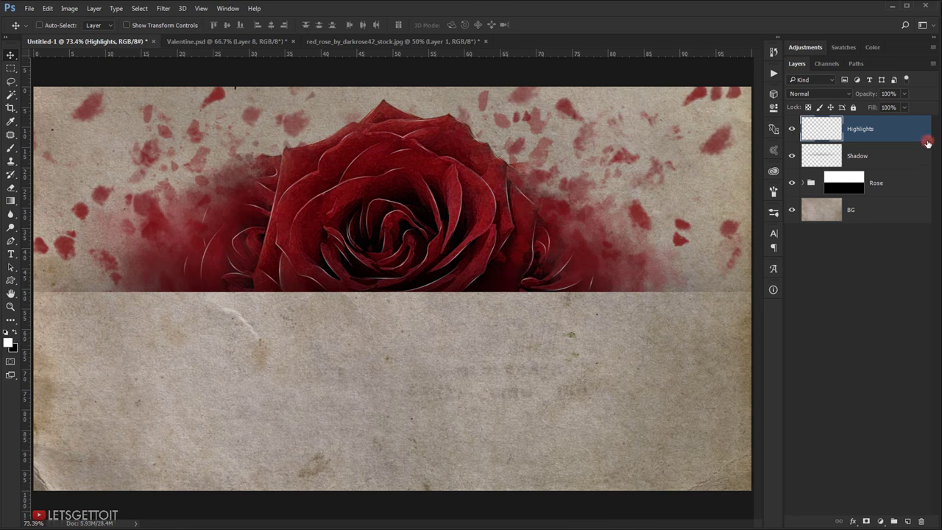
pyautogui.doubleClick(899, 131)
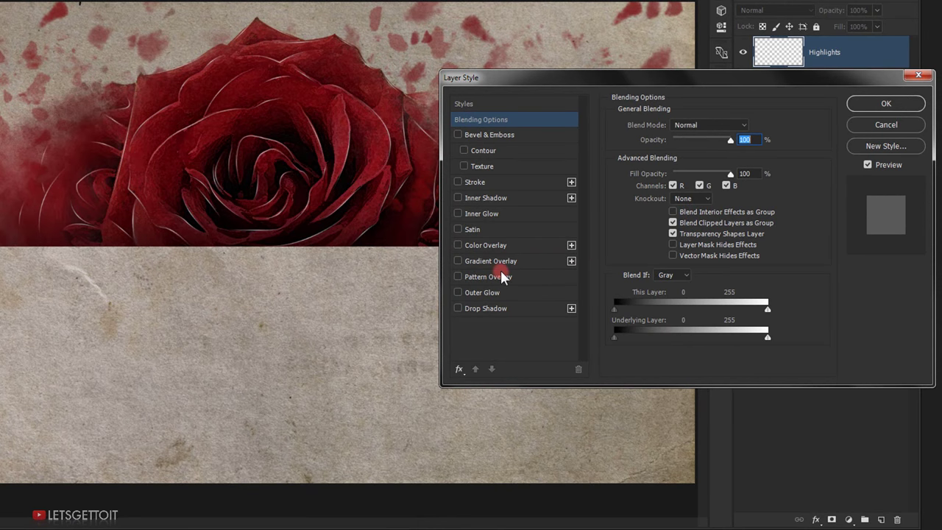
pyautogui.click(483, 246)
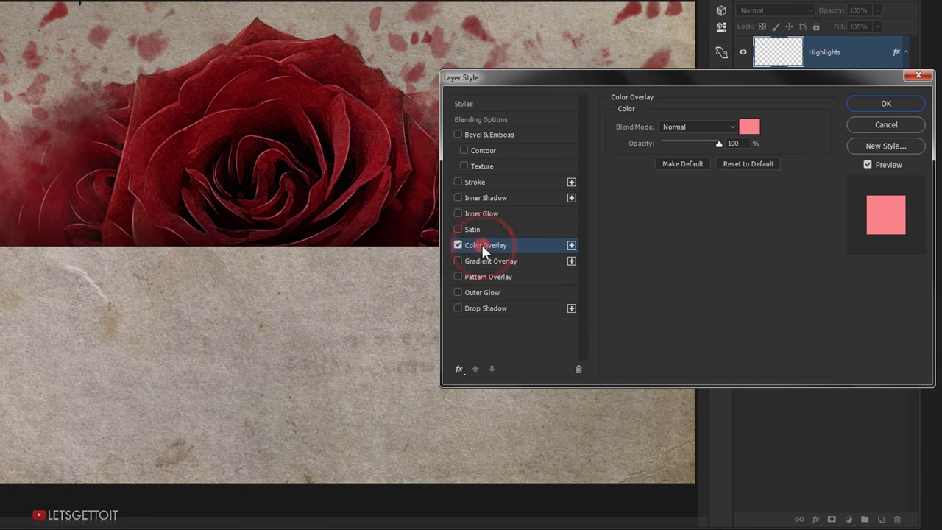
pyautogui.click(749, 128)
pyautogui.moveTo(552, 108)
pyautogui.mouseDown()
pyautogui.moveTo(534, 103)
pyautogui.moveTo(558, 105)
pyautogui.moveTo(531, 113)
pyautogui.mouseUp()
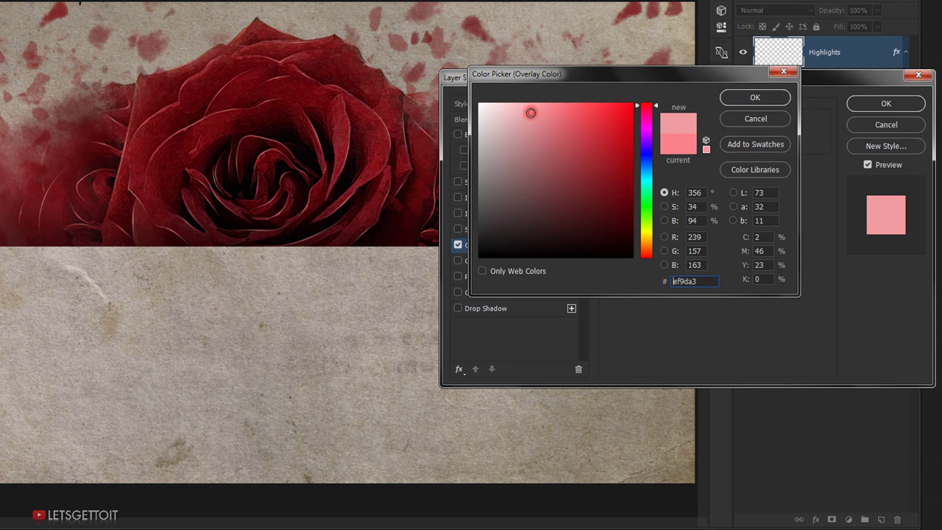
pyautogui.click(757, 98)
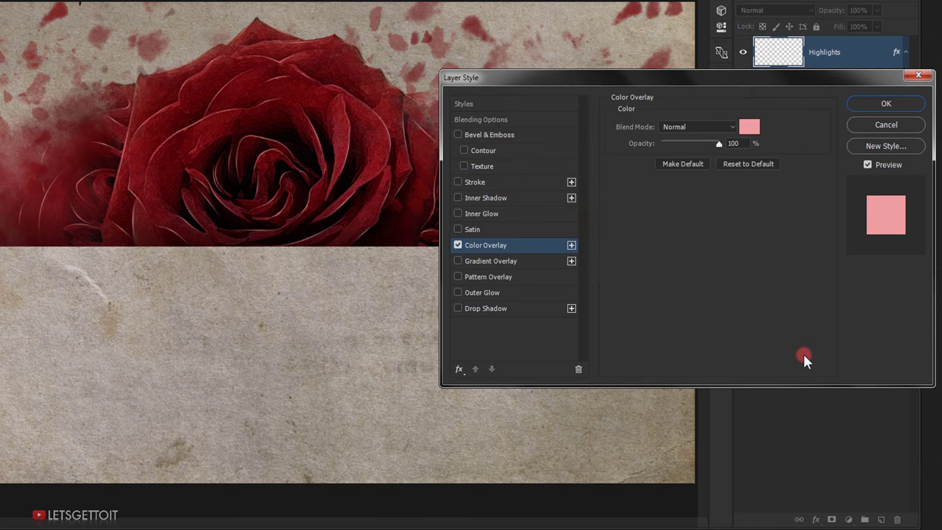
# - Add an Outer Glow to the Highlights layer: Screen mode, 50% opacity, red #f1212c, size 7 px, and apply the layer style
pyautogui.click(482, 293)
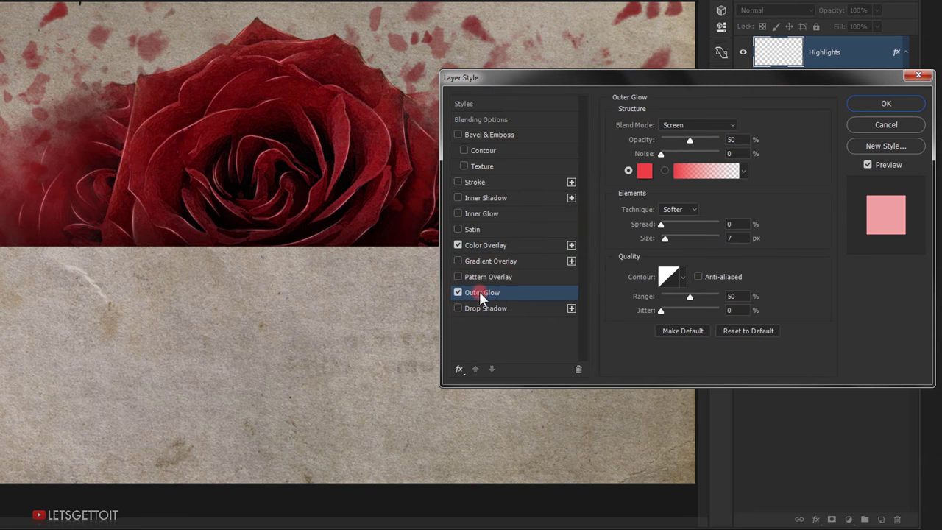
pyautogui.click(678, 125)
pyautogui.click(675, 219)
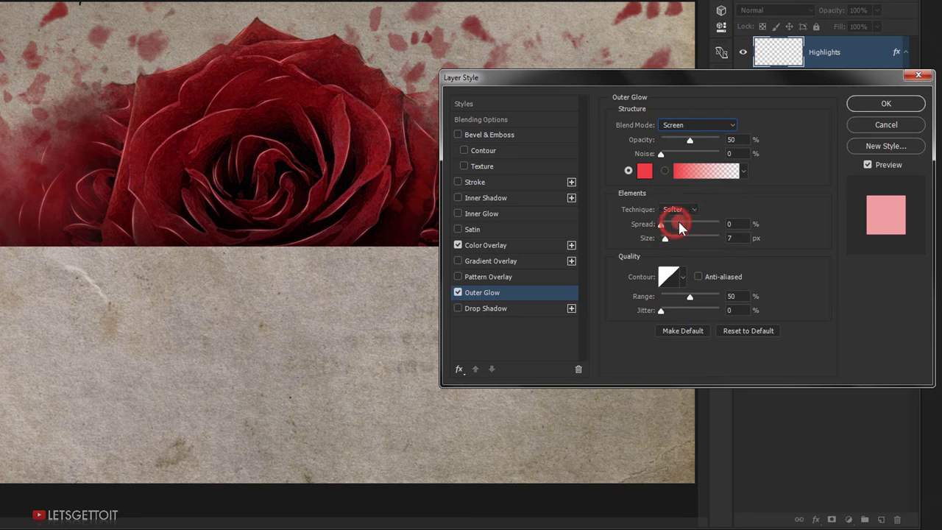
pyautogui.click(645, 171)
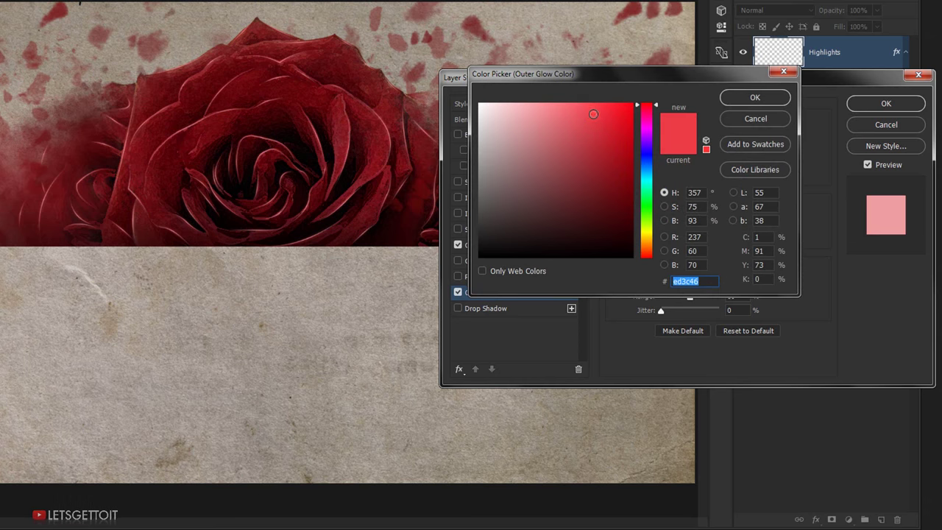
pyautogui.moveTo(593, 114)
pyautogui.mouseDown()
pyautogui.moveTo(607, 135)
pyautogui.moveTo(618, 121)
pyautogui.moveTo(614, 103)
pyautogui.moveTo(612, 111)
pyautogui.mouseUp()
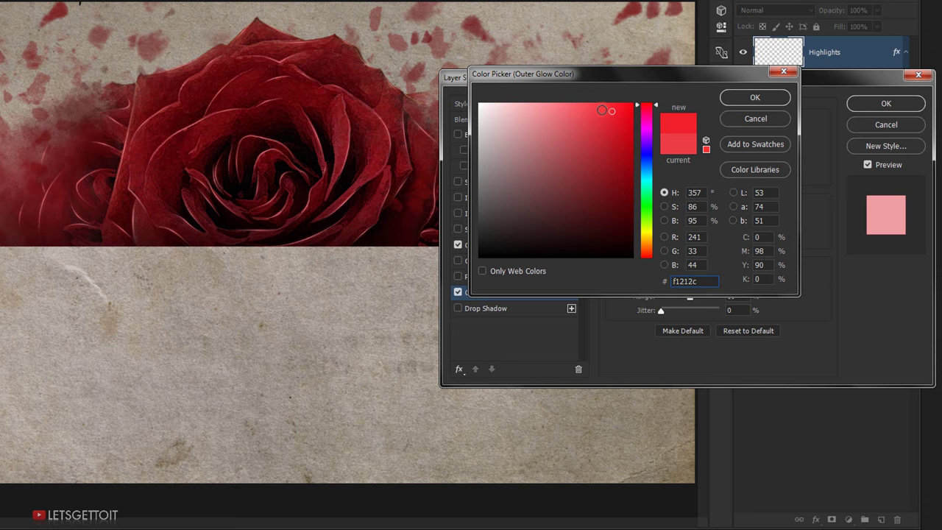
pyautogui.click(763, 93)
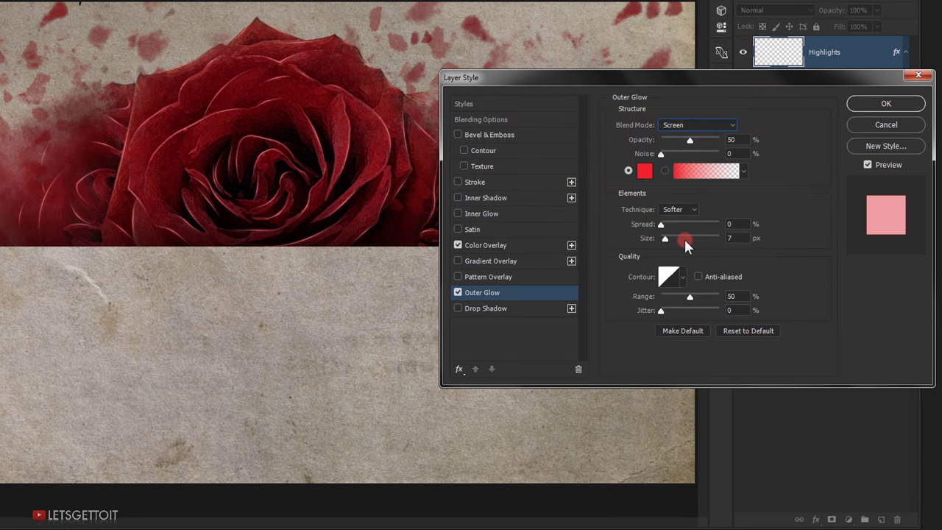
pyautogui.click(715, 239)
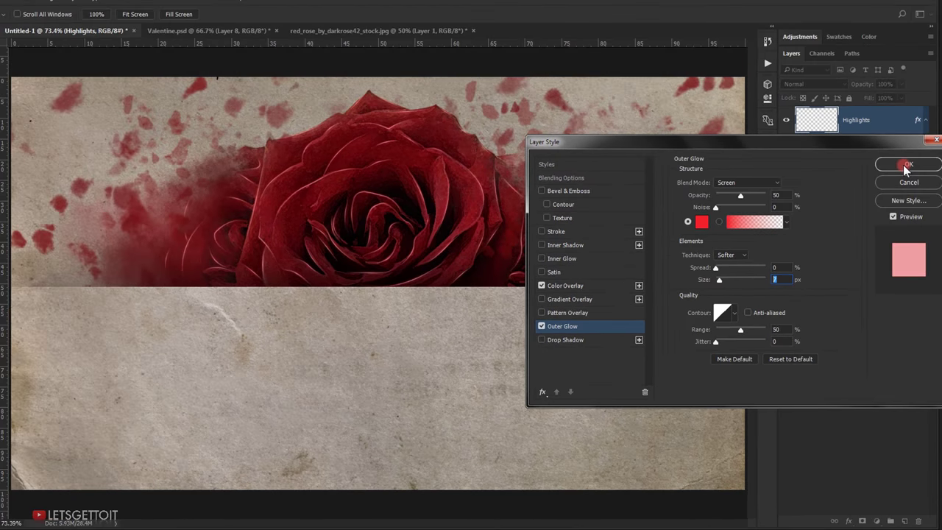
pyautogui.click(886, 104)
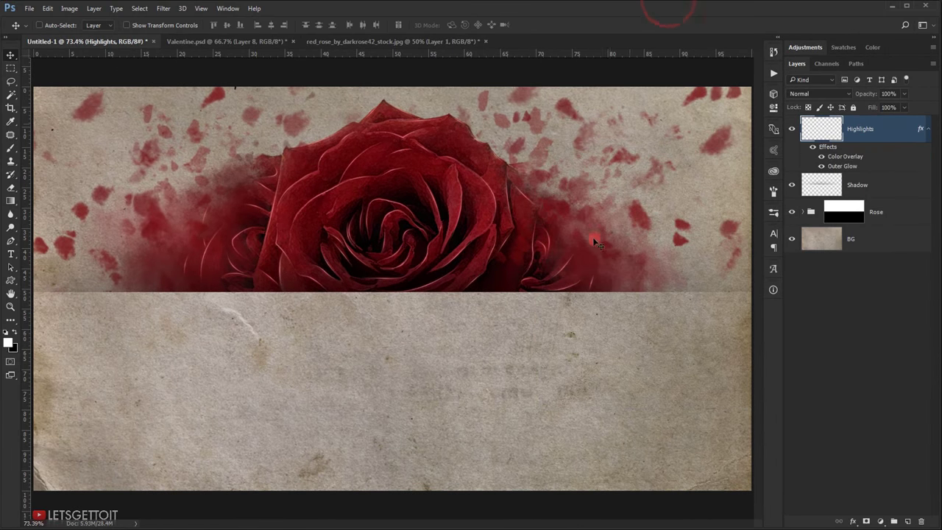
# - Clear the layer selection and collapse the Highlights layer's effects list
pyautogui.scroll(2, 593, 243)
pyautogui.scroll(-4, 618, 295)
pyautogui.click(789, 306)
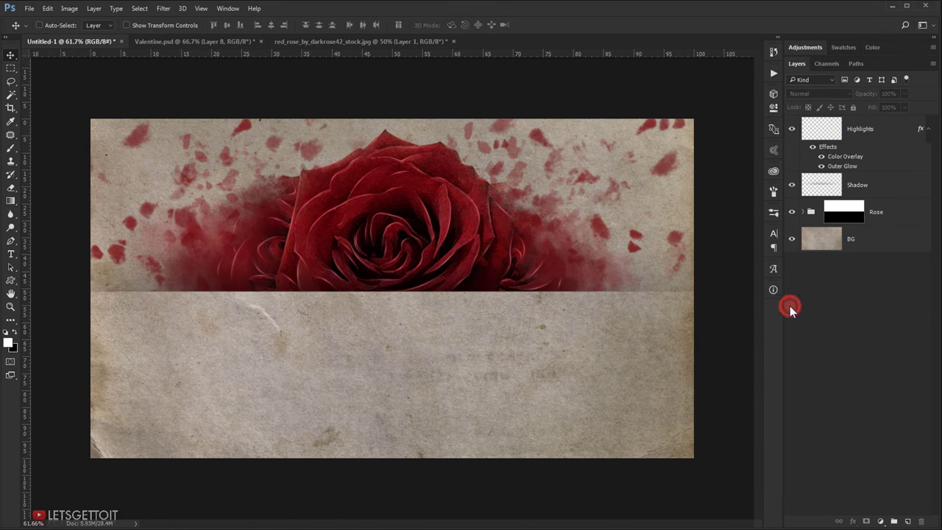
pyautogui.scroll(2, 400, 326)
pyautogui.scroll(-5, 400, 330)
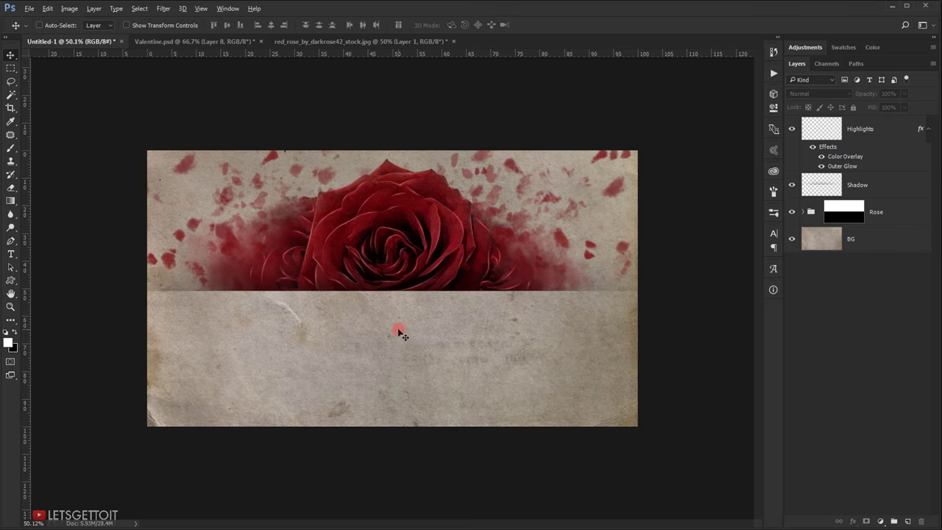
pyautogui.scroll(1, 397, 236)
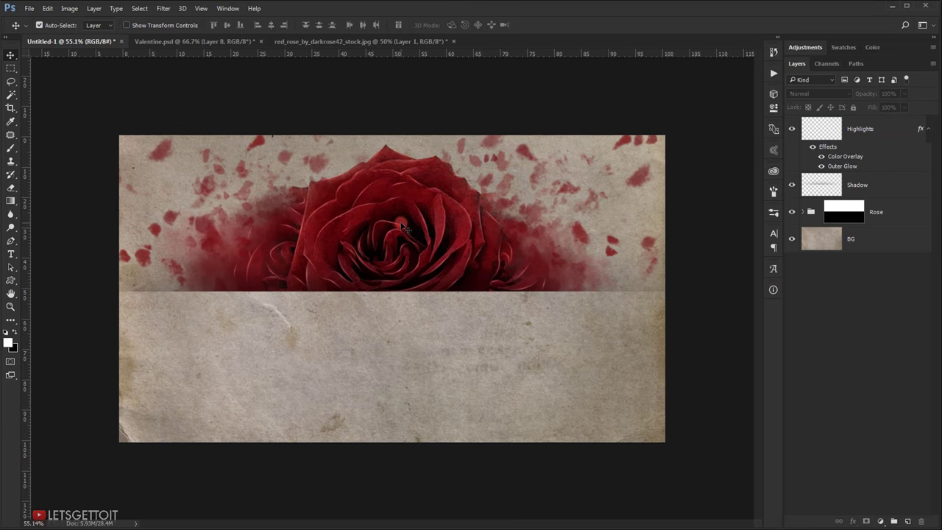
pyautogui.scroll(1, 403, 229)
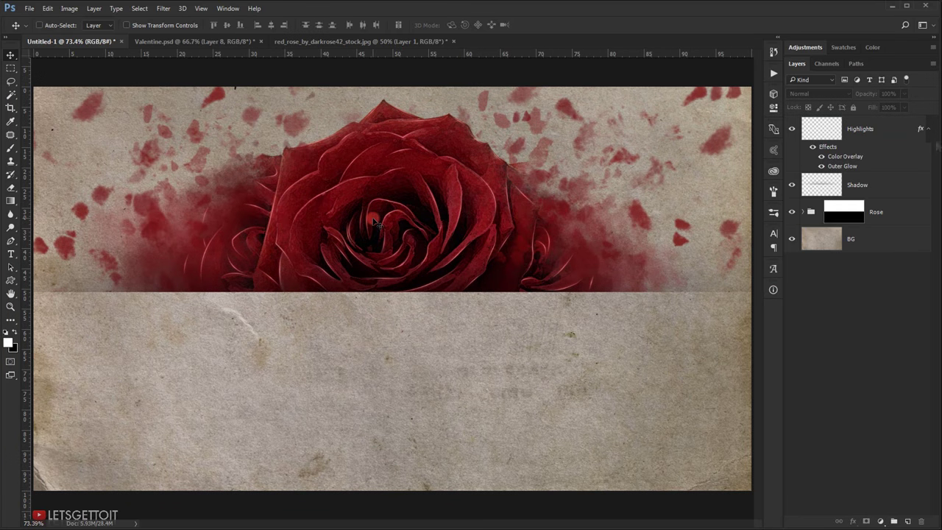
pyautogui.click(931, 132)
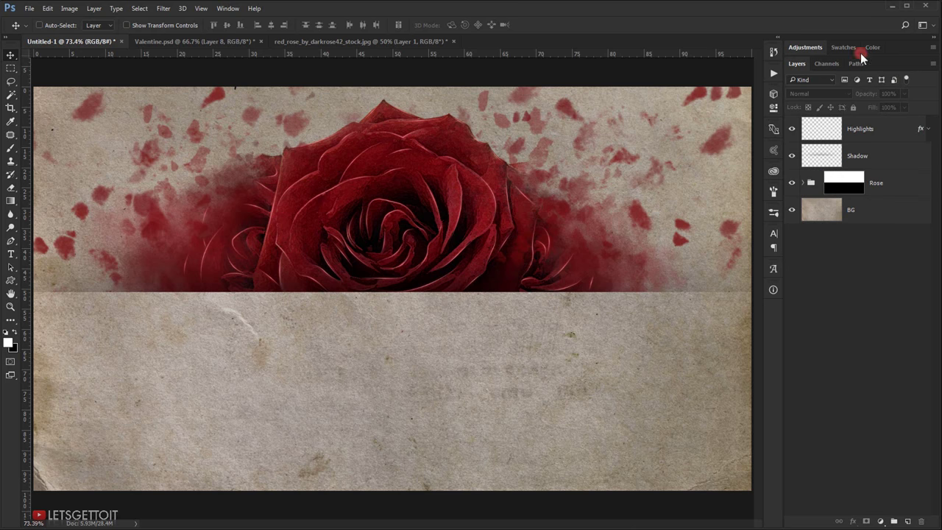
# - Add the text "Happy Valentine's Day" in white Vampire Kiss Demo at 30.71 pt on the blank lower paper area
pyautogui.click(11, 254)
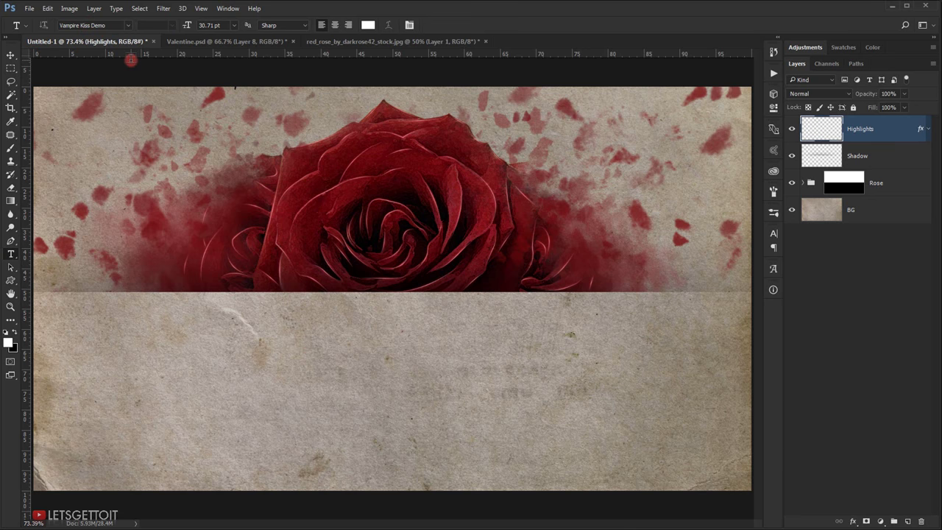
pyautogui.click(196, 382)
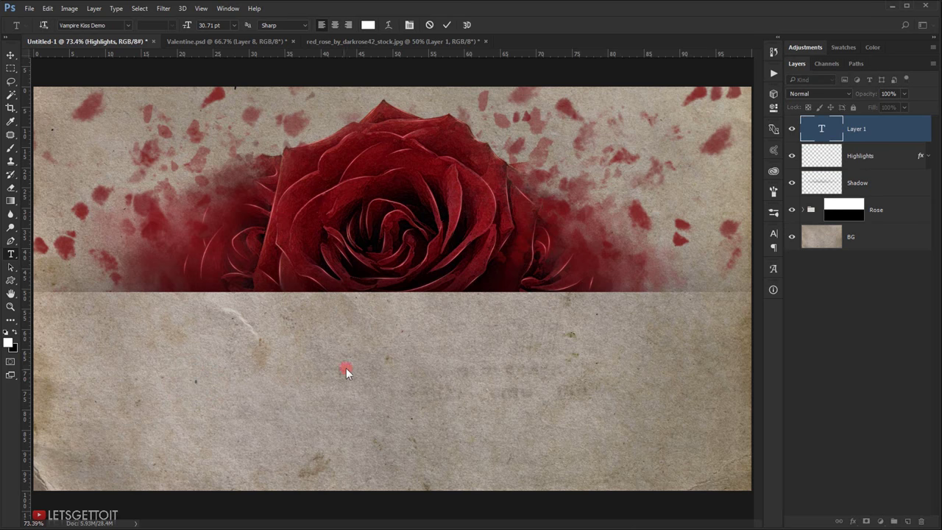
pyautogui.write('H')
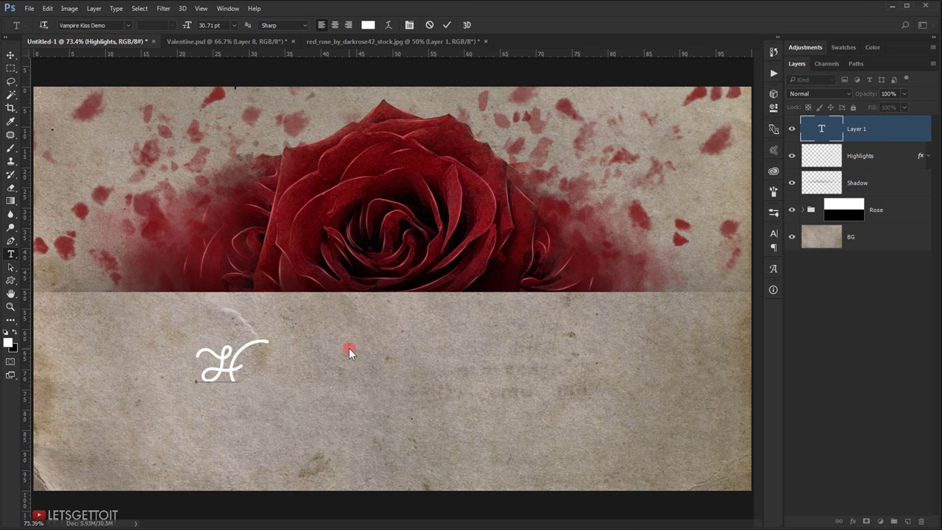
pyautogui.write("appy Valentine's Day")
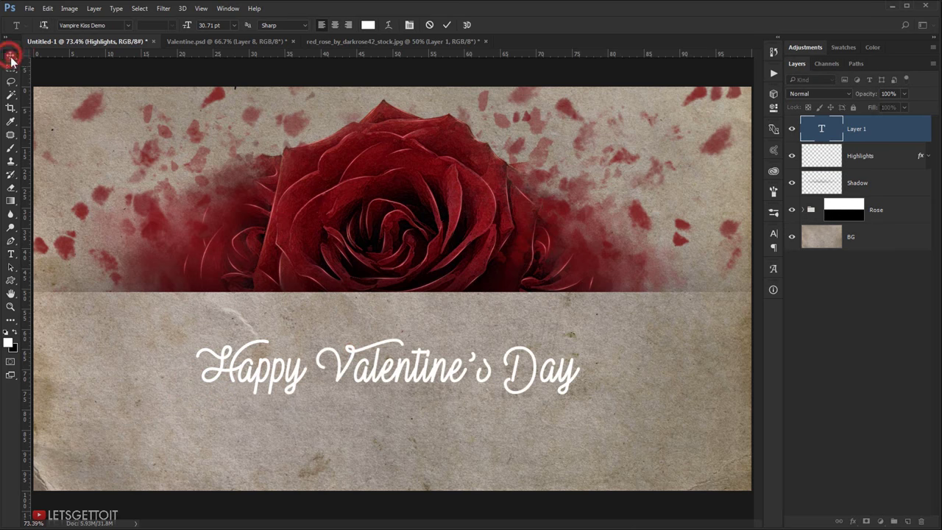
pyautogui.click(10, 55)
# - Scale the greeting text proportionally to about 172% and shift it slightly lower on the blank paper
pyautogui.hotkey('ctrl', 't')
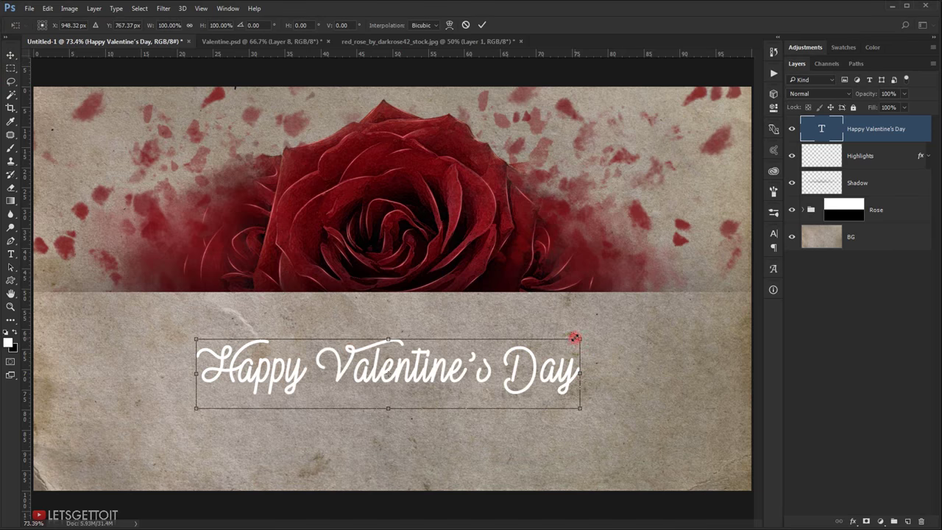
pyautogui.moveTo(580, 338); pyautogui.dragTo(713, 286)
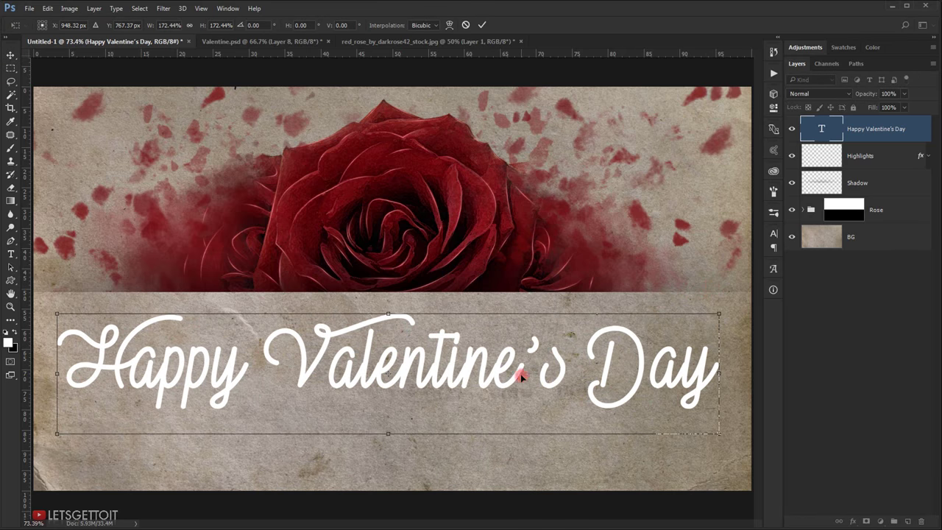
pyautogui.moveTo(518, 374); pyautogui.dragTo(516, 386)
pyautogui.press('Return')
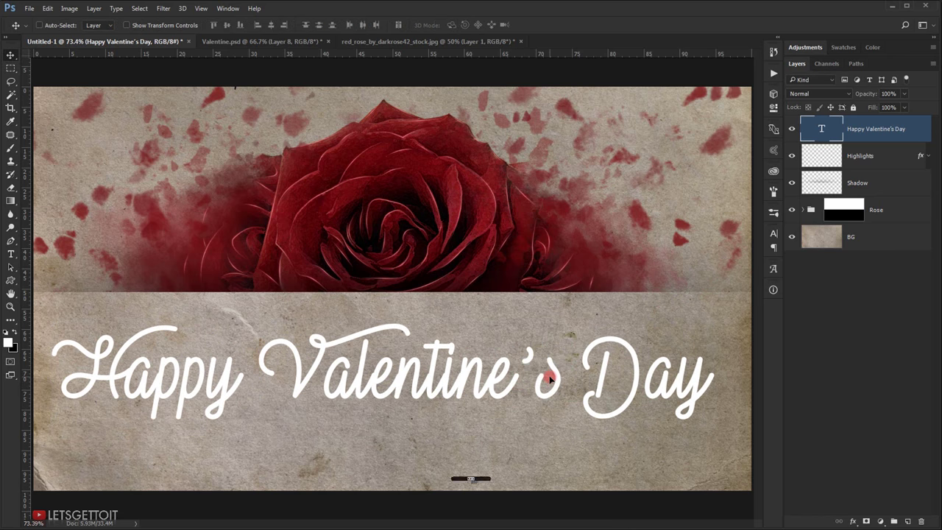
# - Recolor the "Happy Valentine's Day" text to red #bf2727 and commit the text edit
pyautogui.hotkey('ctrl', '-')
pyautogui.hotkey('ctrl', '-')
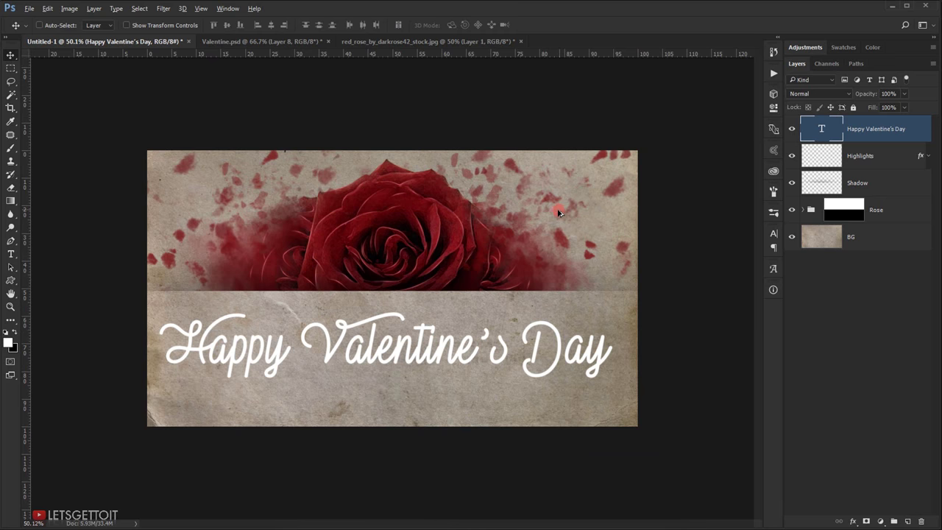
pyautogui.hotkey('ctrl', '+')
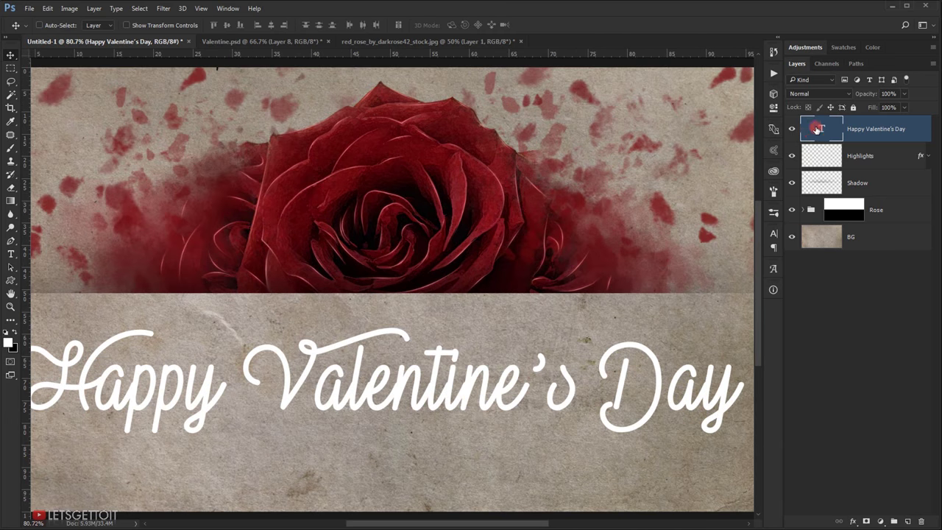
pyautogui.doubleClick(816, 128)
pyautogui.click(366, 25)
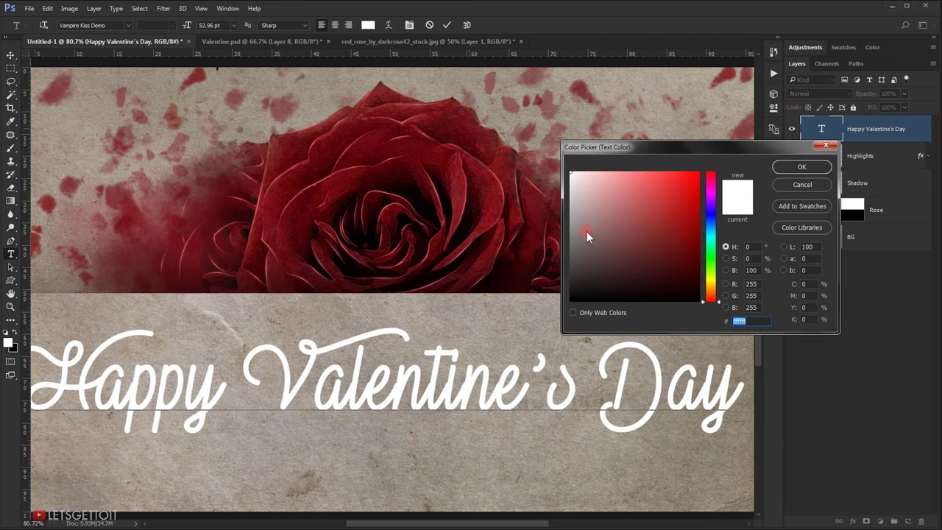
pyautogui.click(679, 210)
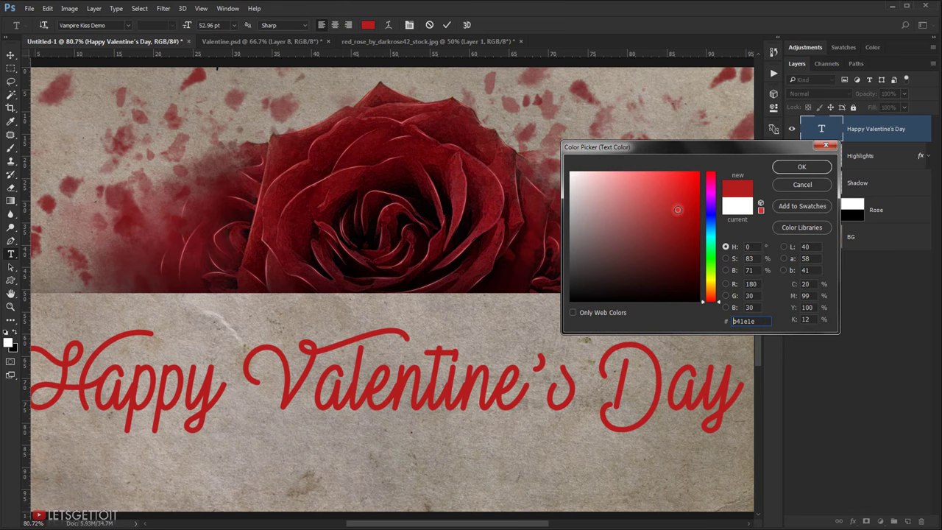
pyautogui.moveTo(678, 210); pyautogui.dragTo(676, 206)
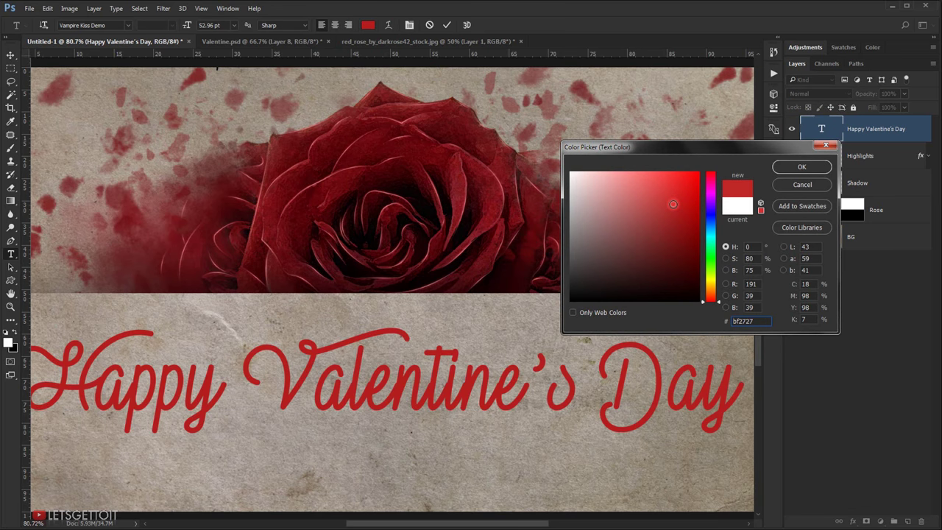
pyautogui.click(802, 169)
pyautogui.click(846, 303)
pyautogui.press('v')
# - Set the greeting text layer's blend mode to Multiply and check how it blends with the paper
pyautogui.click(844, 128)
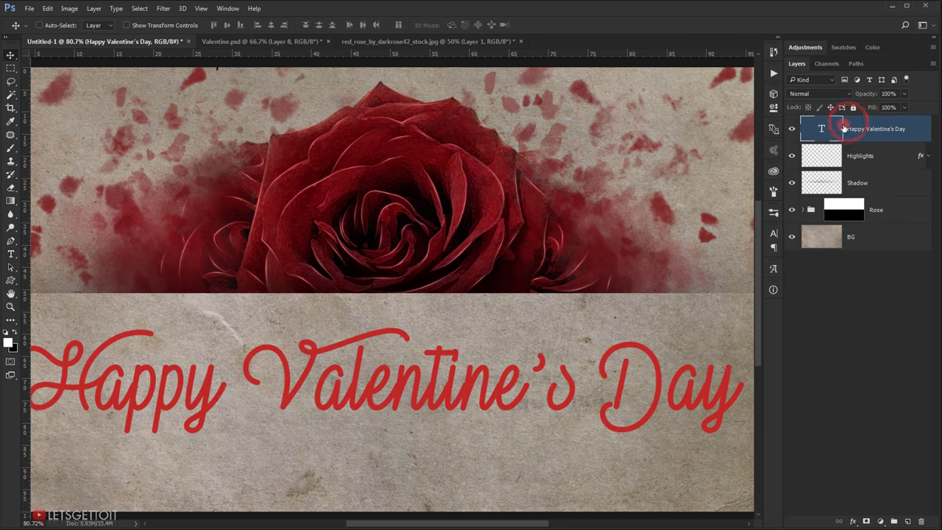
pyautogui.click(818, 93)
pyautogui.click(819, 127)
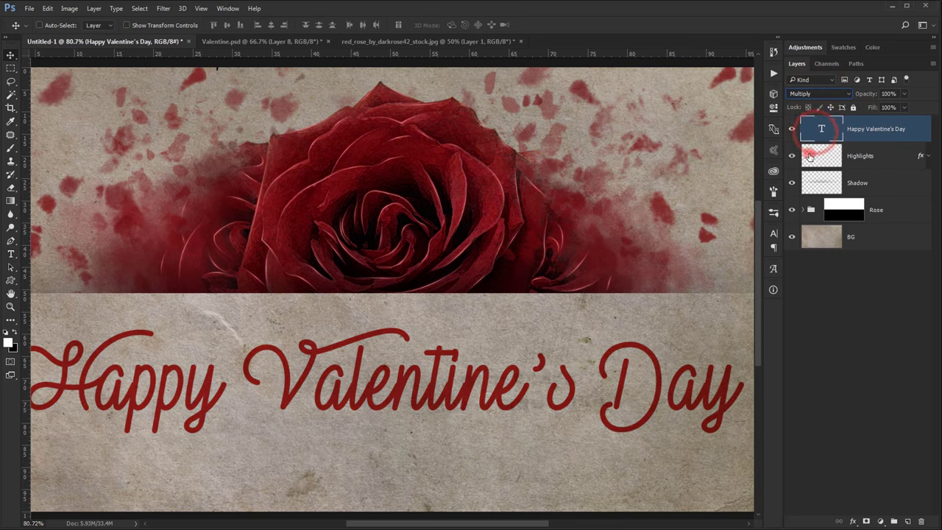
pyautogui.click(843, 322)
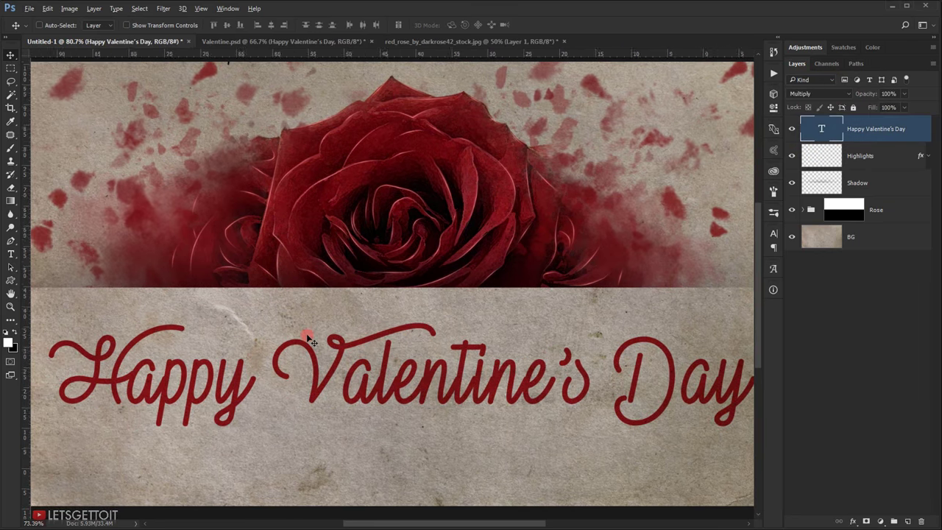
pyautogui.hotkey('ctrl', '0')
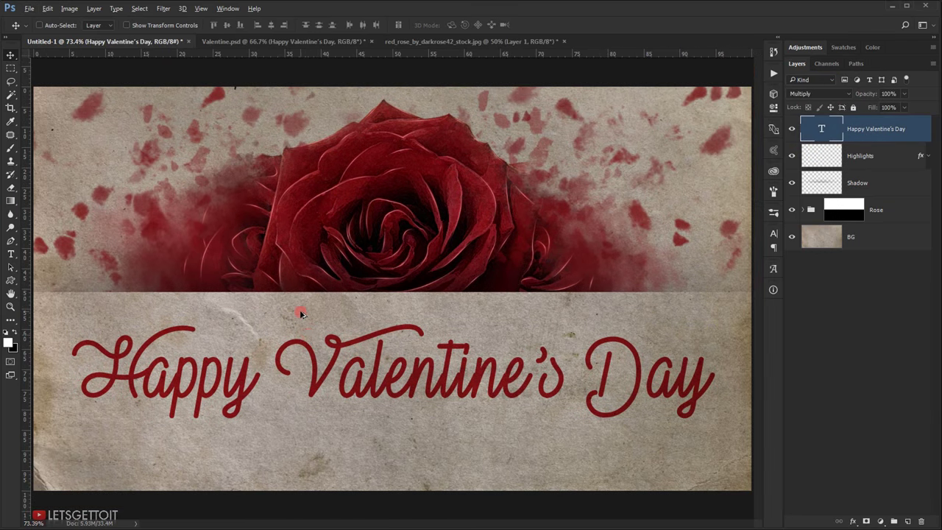
pyautogui.hotkey('ctrl', '-')
pyautogui.hotkey('ctrl', '-')
pyautogui.hotkey('ctrl', '+')
pyautogui.hotkey('ctrl', '+')
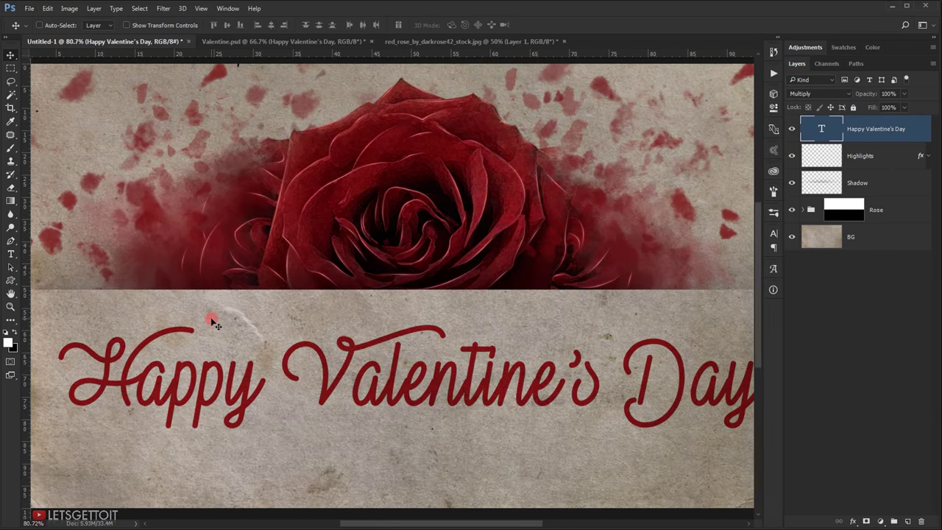
pyautogui.hotkey('ctrl', '-')
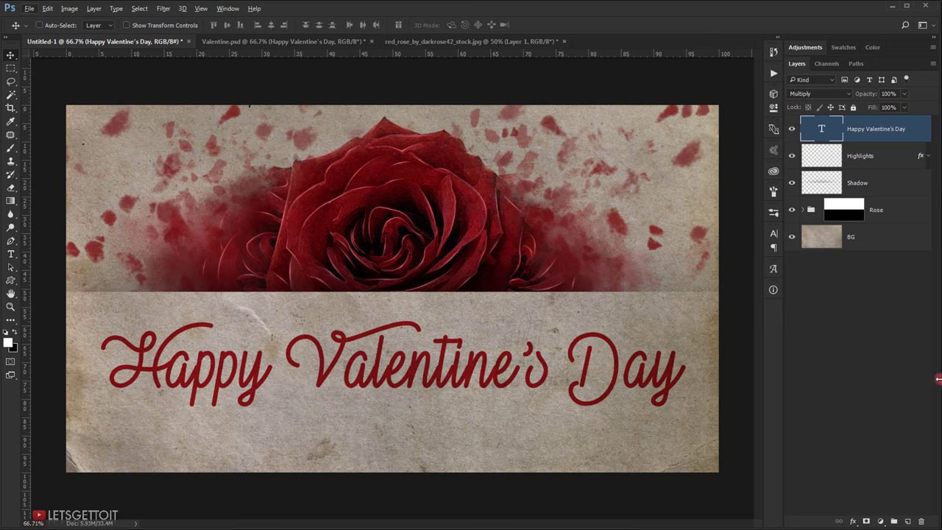
# - Add a layer mask to the greeting text and choose the rough textured 80 px brush at 30% opacity
pyautogui.click(867, 522)
pyautogui.scroll(2, 375, 329)
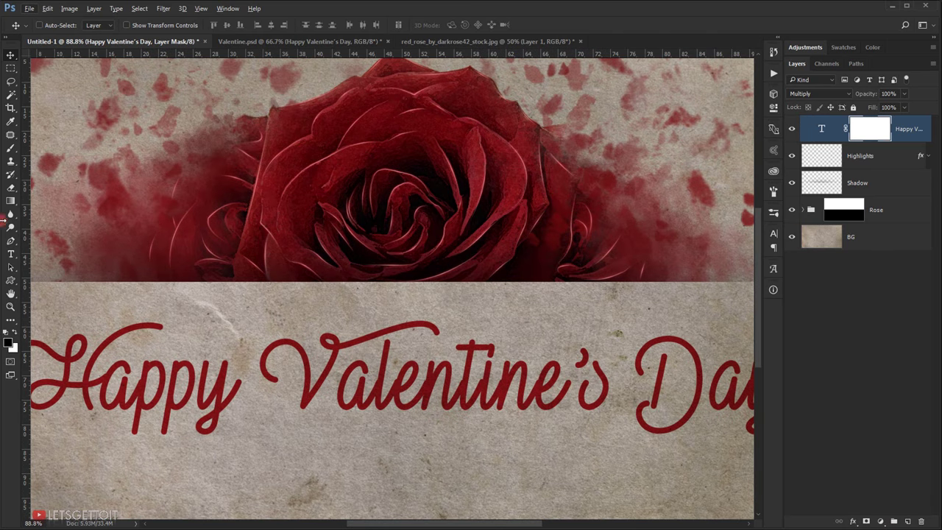
pyautogui.click(9, 153)
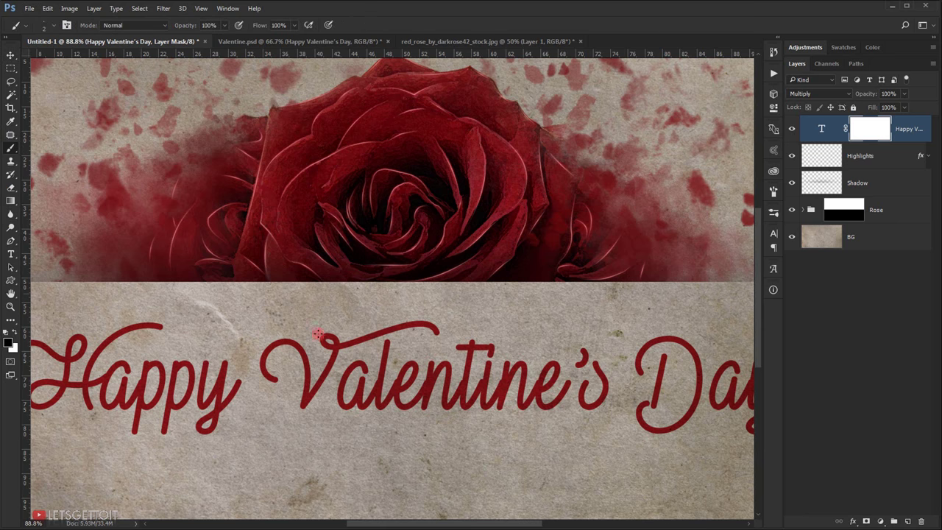
pyautogui.rightClick(297, 237)
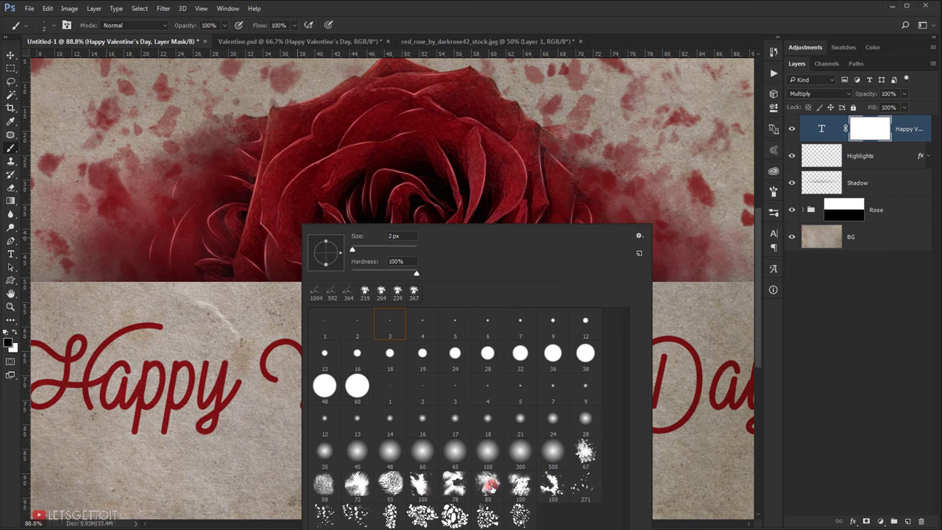
pyautogui.click(489, 484)
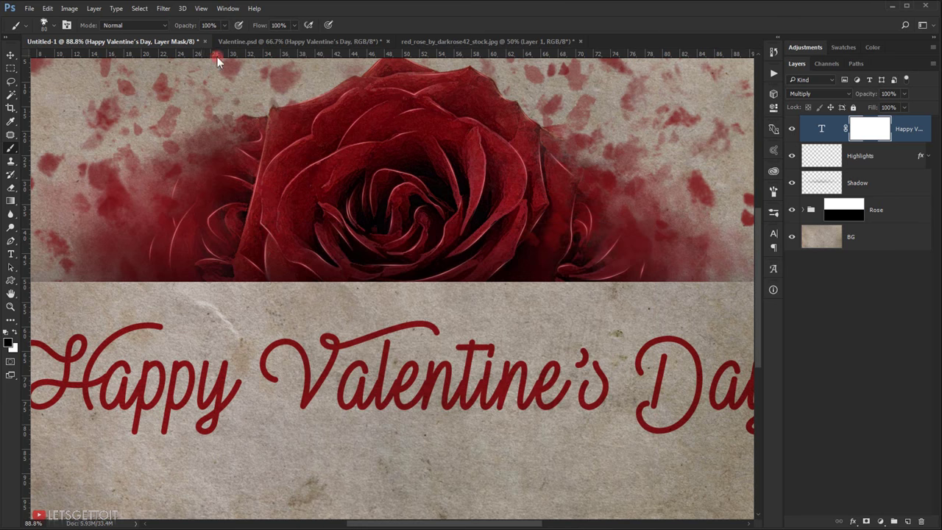
pyautogui.click(209, 25)
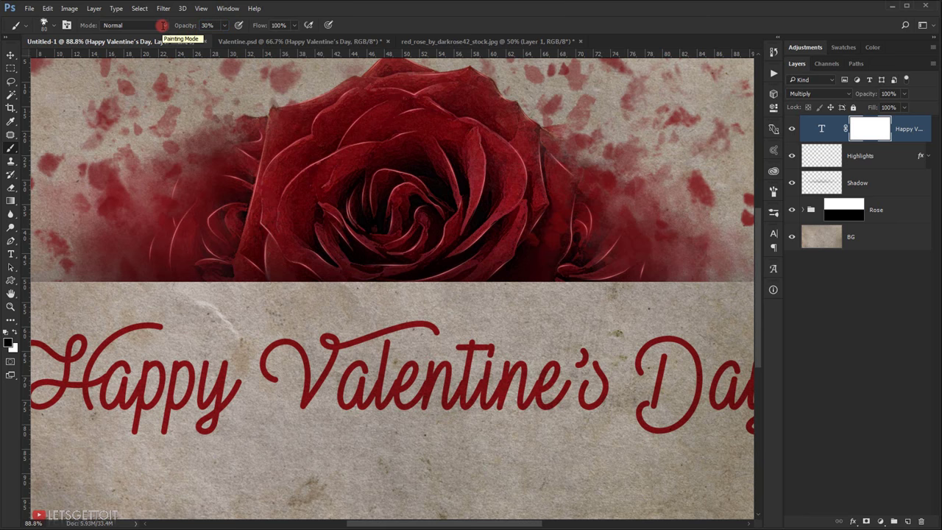
# - Paint black on the text mask over the outer curls of the H, enlarging the brush to 108 px and 247 px
pyautogui.scroll(3, 297, 312)
pyautogui.keyDown('alt'); pyautogui.rightClick(165, 333); pyautogui.keyUp('alt')
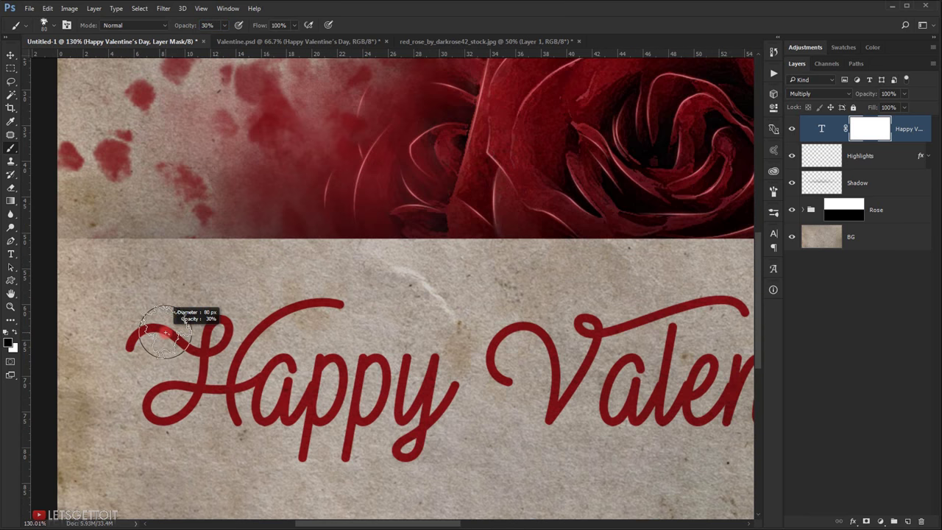
pyautogui.moveTo(166, 332); pyautogui.dragTo(186, 333)
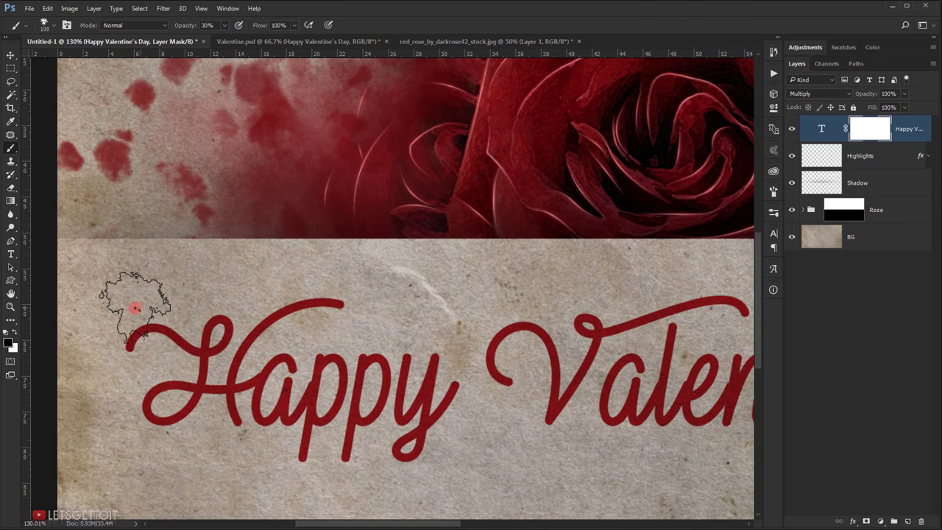
pyautogui.moveTo(135, 308)
pyautogui.mouseDown()
pyautogui.moveTo(102, 334)
pyautogui.moveTo(125, 334)
pyautogui.moveTo(103, 340)
pyautogui.moveTo(112, 368)
pyautogui.moveTo(123, 372)
pyautogui.moveTo(103, 355)
pyautogui.mouseUp()
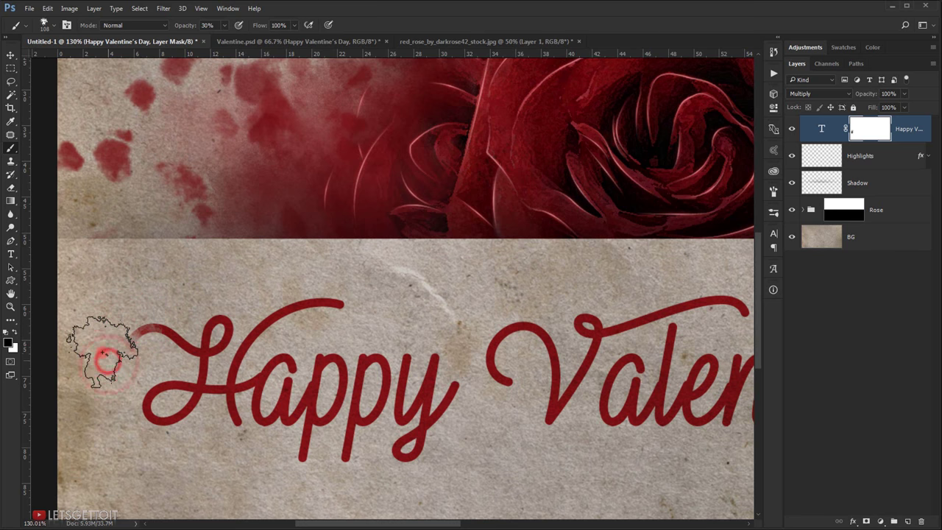
pyautogui.scroll(-3, 184, 311)
pyautogui.moveTo(198, 315)
pyautogui.mouseDown()
pyautogui.moveTo(232, 321)
pyautogui.moveTo(196, 365)
pyautogui.moveTo(174, 418)
pyautogui.mouseUp()
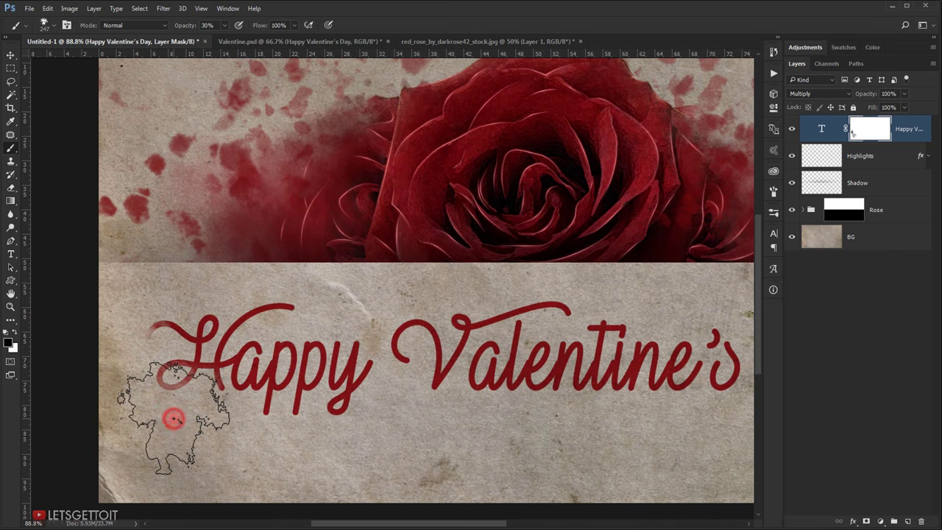
# - Unevenly fade the rest of the greeting on its mask with black textured strokes, reducing the brush to 207 px and 172 px
pyautogui.scroll(-1, 173, 418)
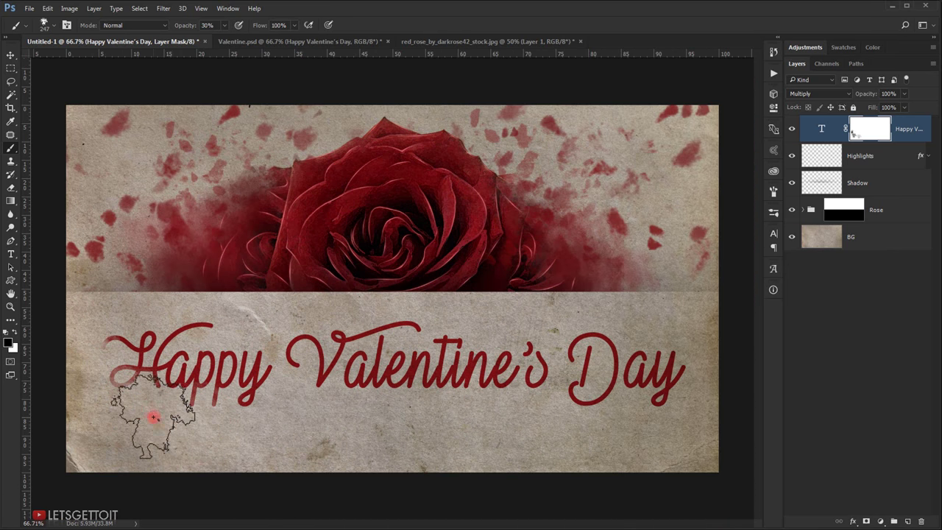
pyautogui.scroll(-2, 287, 407)
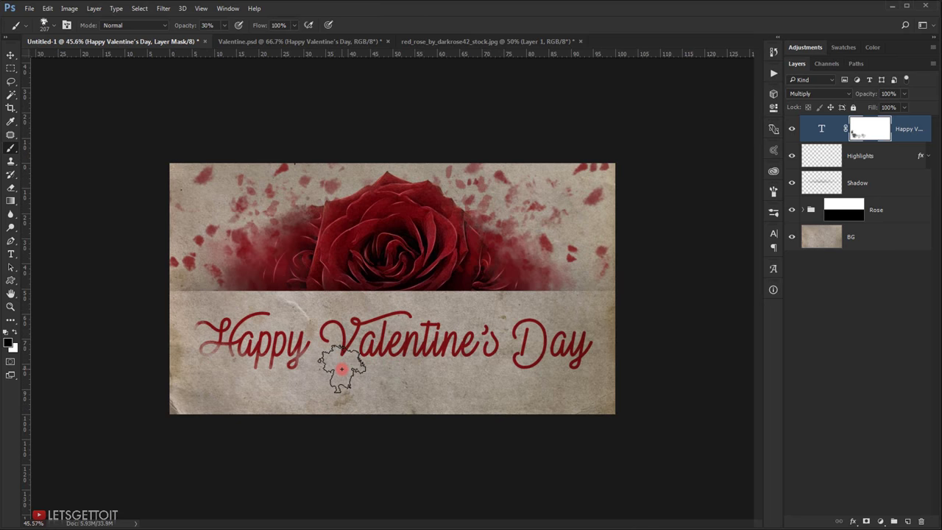
pyautogui.scroll(1, 342, 370)
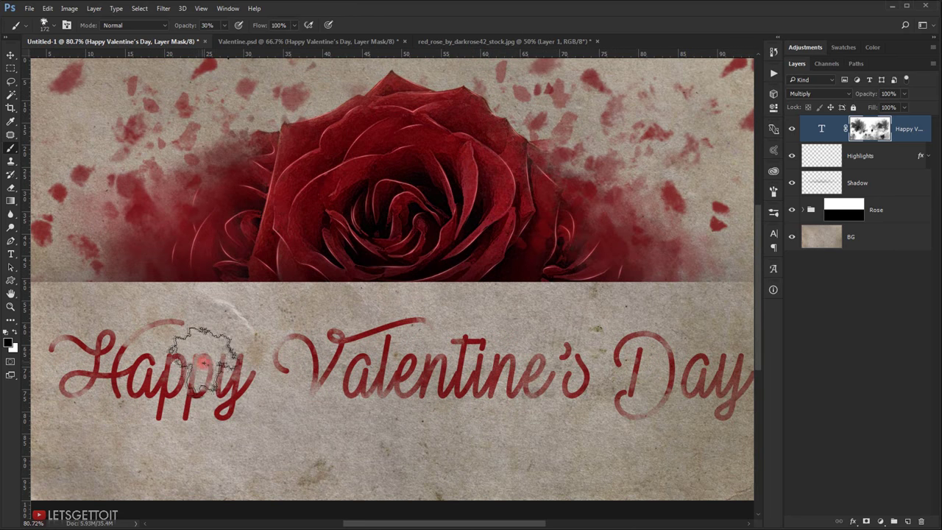
pyautogui.scroll(-1, 202, 360)
pyautogui.scroll(-1, 201, 362)
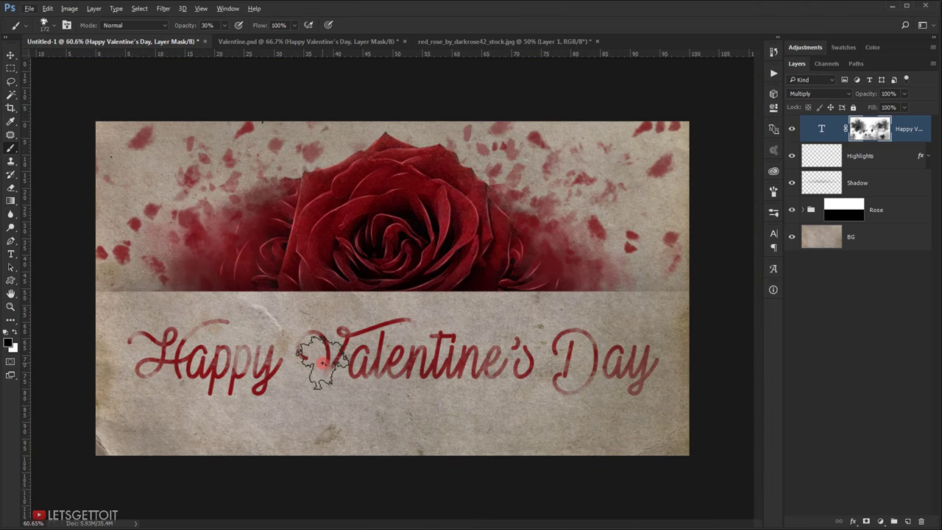
pyautogui.scroll(2, 321, 360)
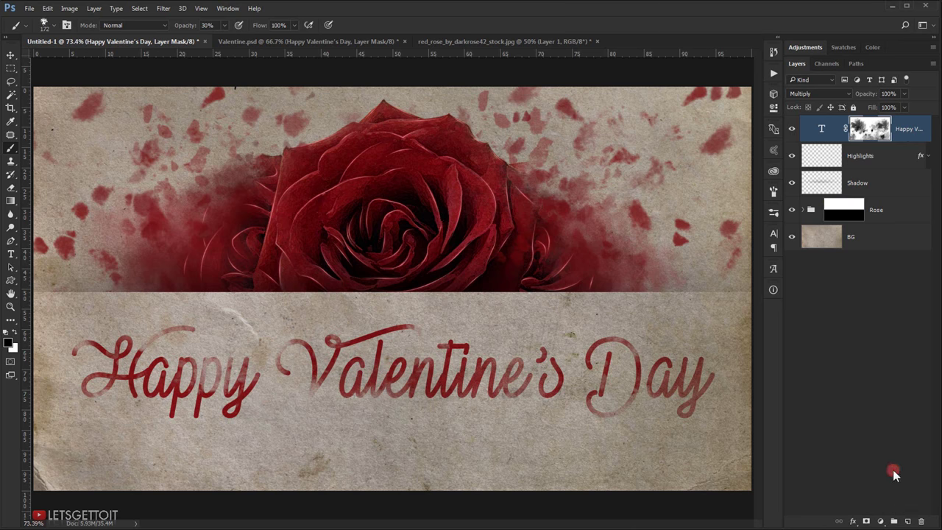
# - Add a new layer named "Brush" above the greeting text
pyautogui.click(909, 520)
pyautogui.doubleClick(864, 129)
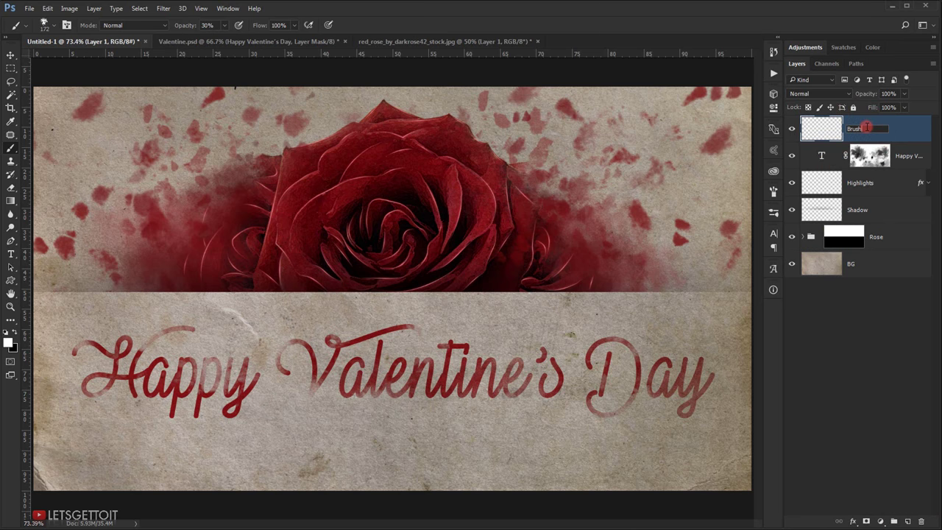
pyautogui.press('Return')
pyautogui.scroll(-4, 464, 261)
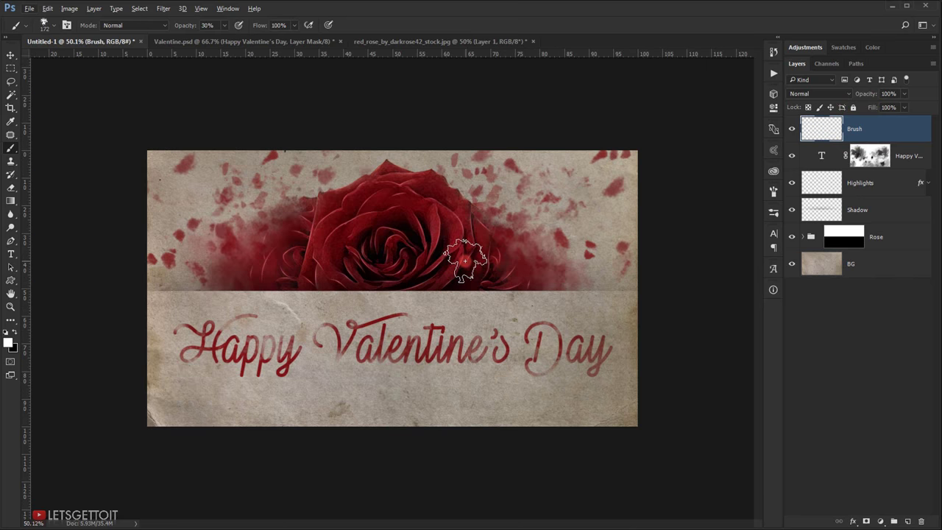
pyautogui.scroll(4, 465, 260)
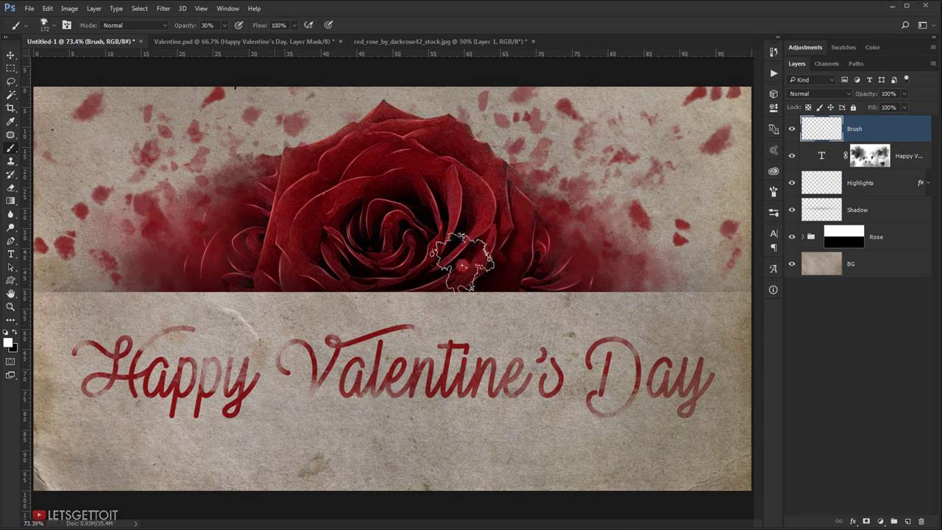
# - Choose the scattered splatter brush, resize it to 233 px and sample the greeting's dark red as its color
pyautogui.rightClick(224, 227)
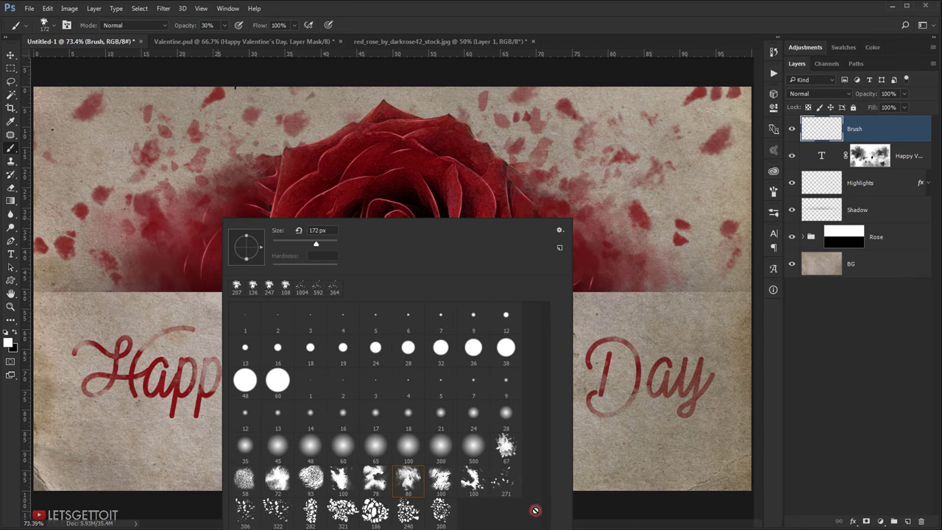
pyautogui.click(504, 483)
pyautogui.click(641, 7)
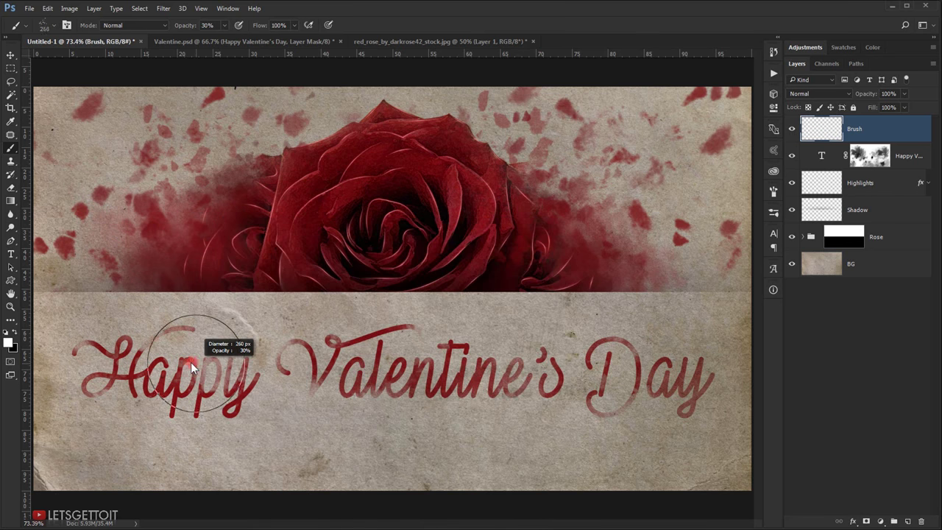
pyautogui.scroll(3, 177, 388)
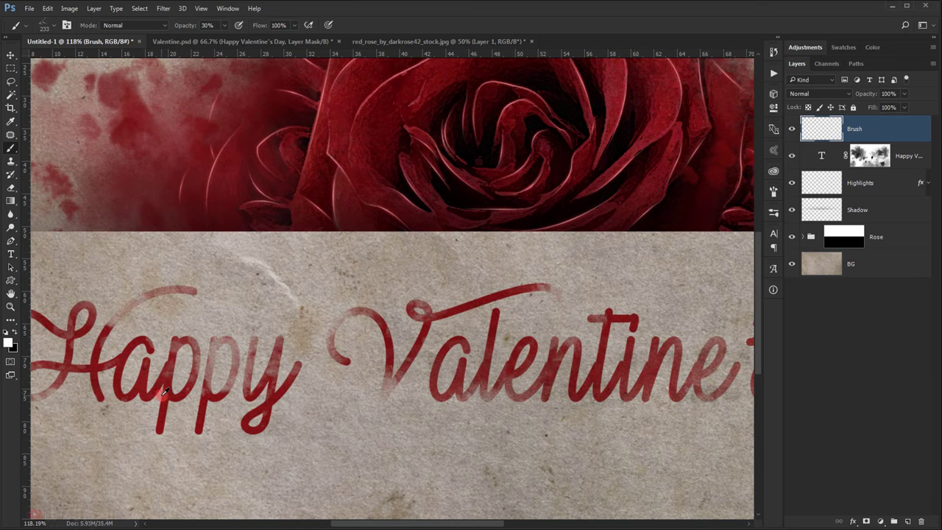
pyautogui.keyDown('alt'); pyautogui.click(169, 391); pyautogui.keyUp('alt')
pyautogui.scroll(-4, 184, 381)
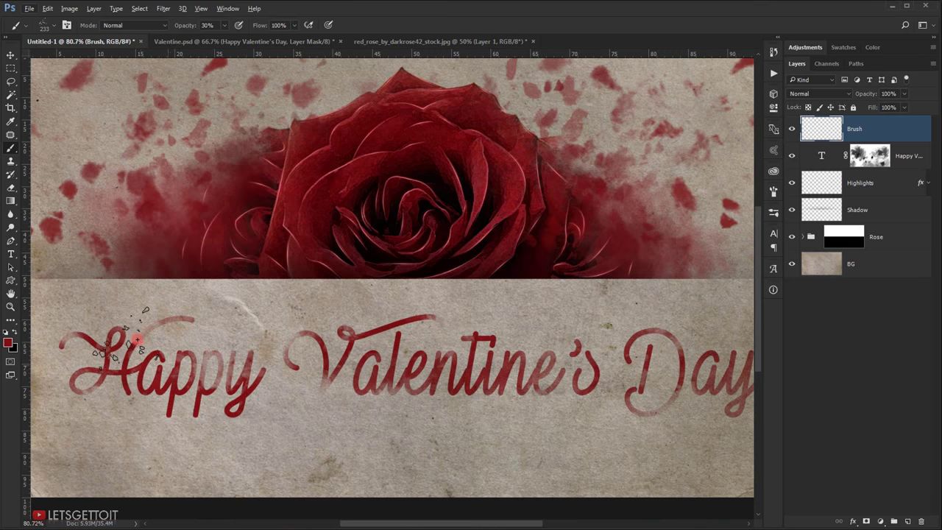
# - Stamp dark red splatters around the H of "Happy", varying the brush size through 187 px, 258 px and 388 px
pyautogui.scroll(5, 132, 333)
pyautogui.press('[')
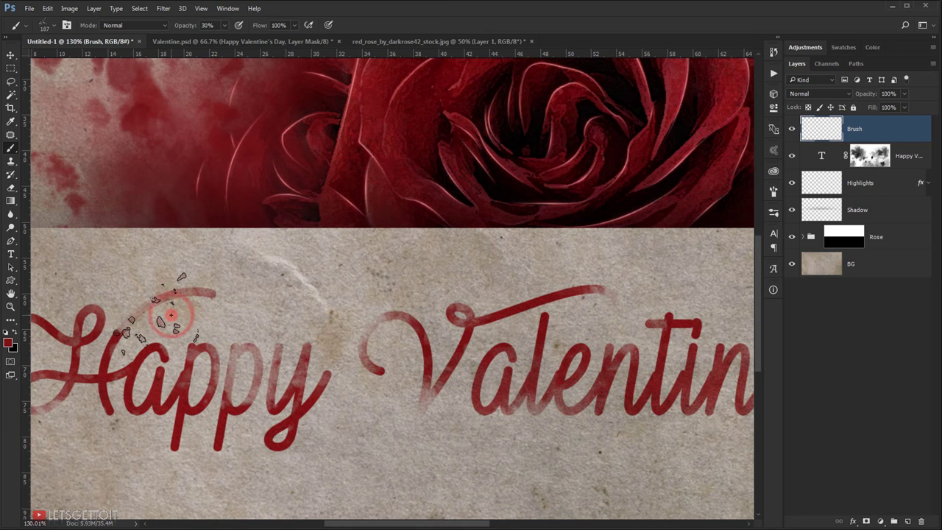
pyautogui.click(171, 316)
pyautogui.scroll(-2, 247, 322)
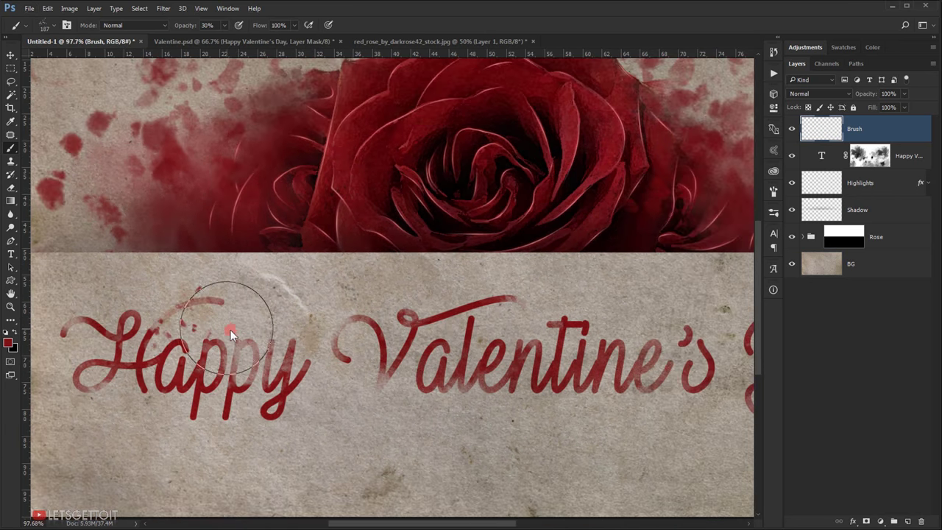
pyautogui.moveTo(231, 324); pyautogui.dragTo(250, 324)
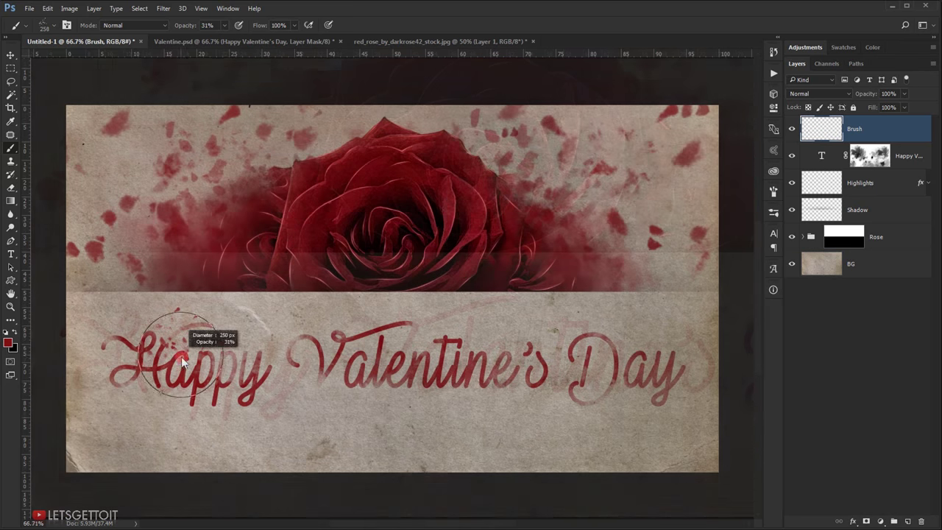
pyautogui.scroll(-1, 160, 321)
pyautogui.moveTo(160, 320)
pyautogui.mouseDown()
pyautogui.moveTo(168, 337)
pyautogui.moveTo(127, 374)
pyautogui.mouseUp()
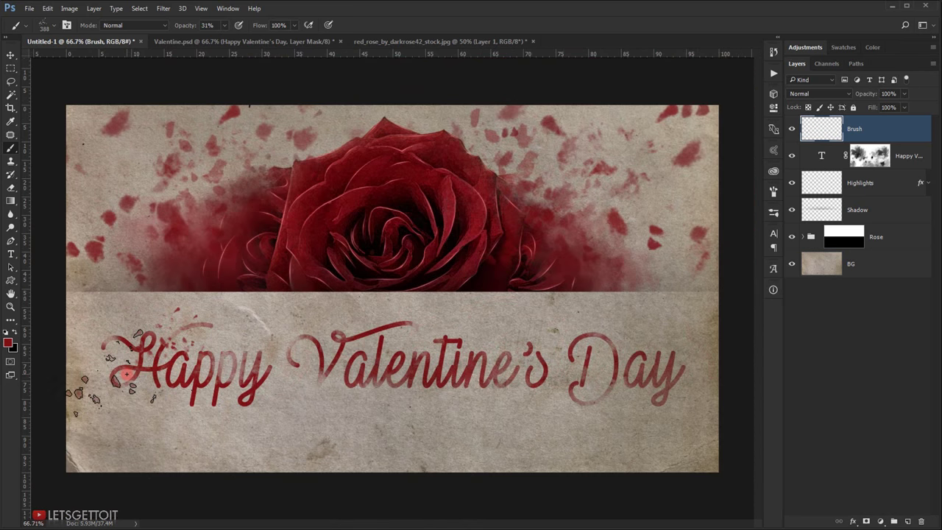
# - Scatter dark red splatters around "Valentine's" and "Day", using the brush at 195 px and 263 px
pyautogui.scroll(-1, 287, 397)
pyautogui.moveTo(371, 346)
pyautogui.mouseDown()
pyautogui.moveTo(357, 339)
pyautogui.moveTo(346, 355)
pyautogui.mouseUp()
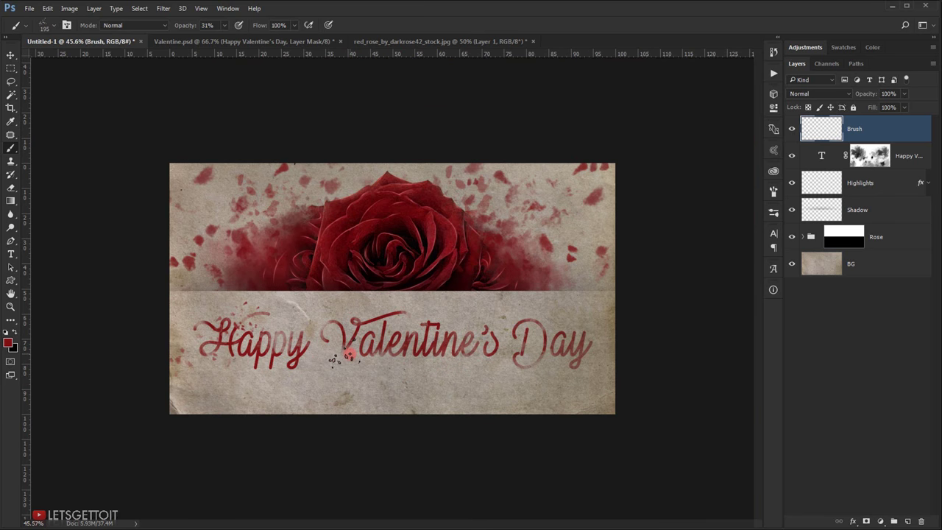
pyautogui.scroll(3, 348, 356)
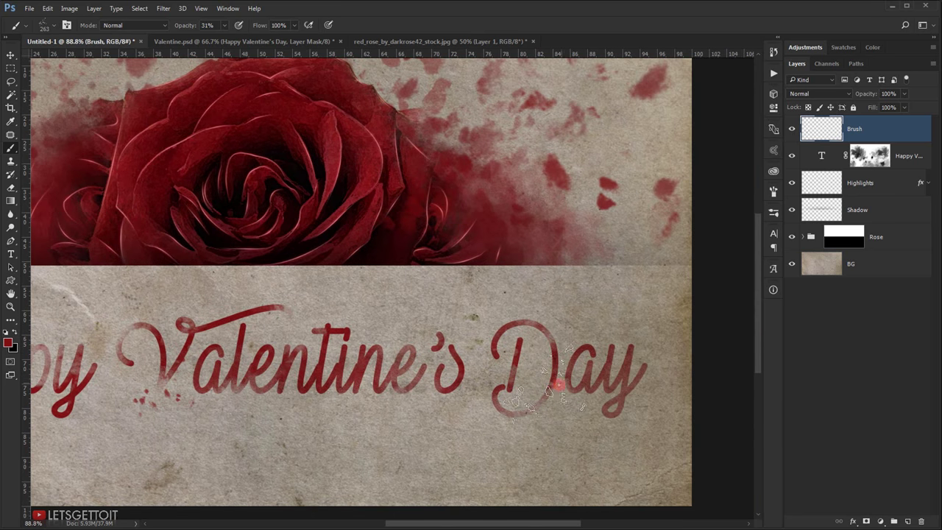
pyautogui.rightClick(595, 257)
pyautogui.click(594, 36)
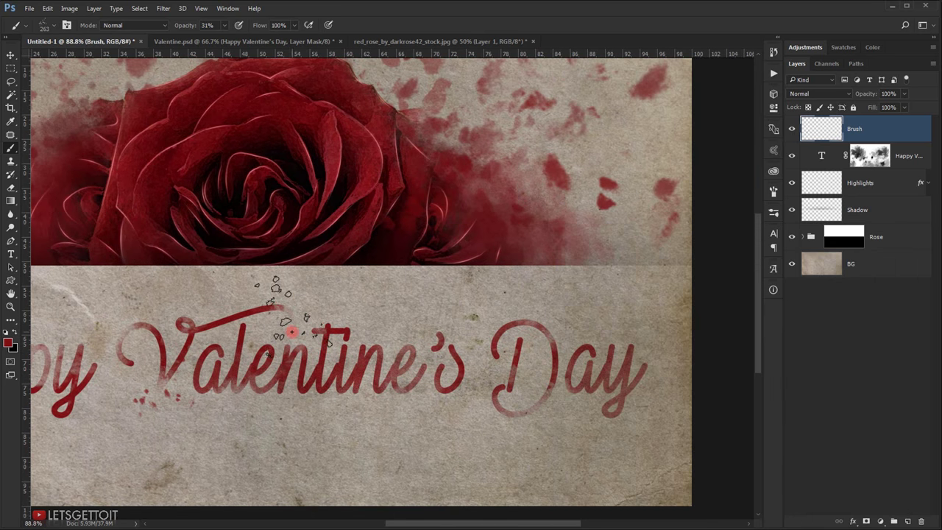
pyautogui.moveTo(543, 407); pyautogui.dragTo(564, 410)
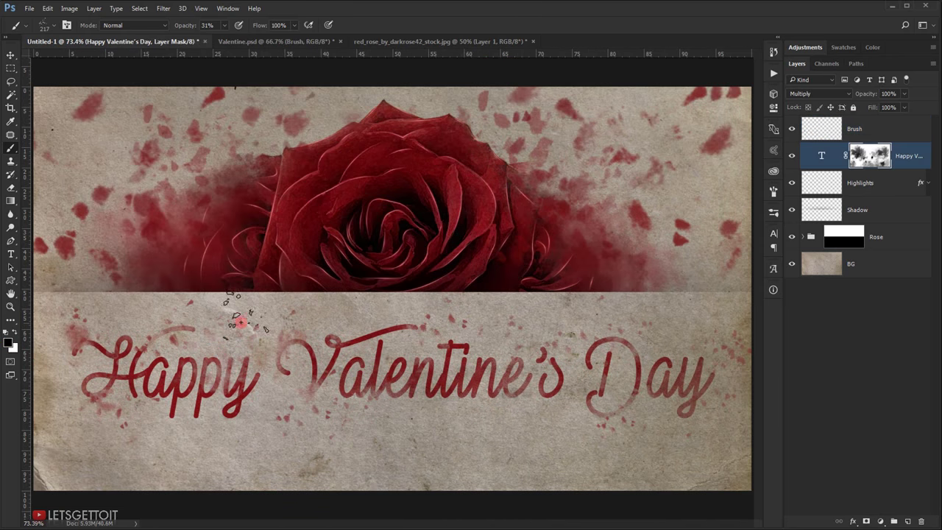
# - Create a new layer group named "Color Adjustment" above the Brush layer
pyautogui.scroll(-1, 279, 318)
pyautogui.scroll(1, 279, 319)
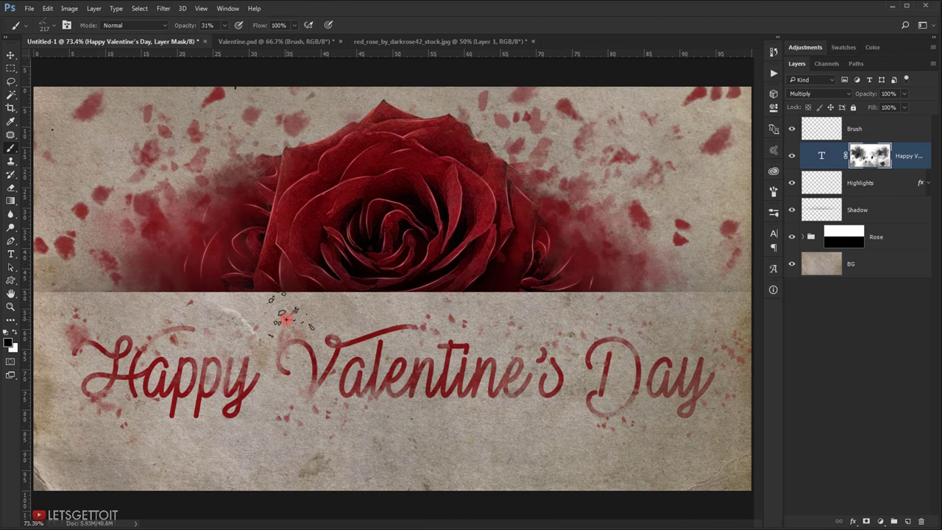
pyautogui.click(864, 133)
pyautogui.scroll(-1, 478, 338)
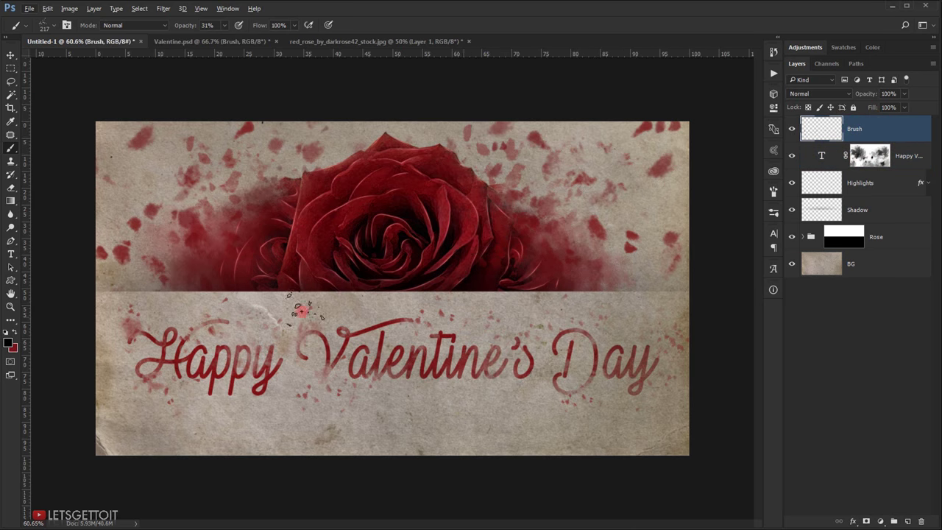
pyautogui.scroll(1, 232, 312)
pyautogui.click(11, 55)
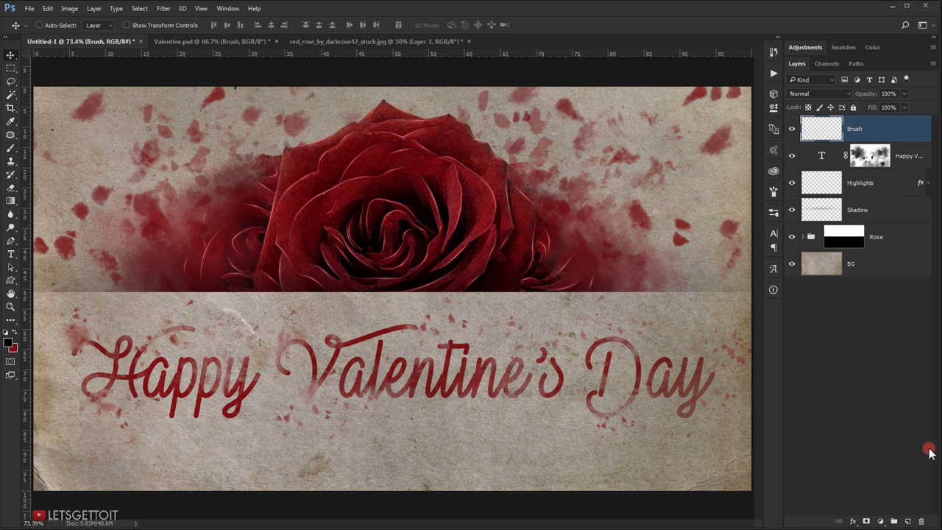
pyautogui.click(894, 521)
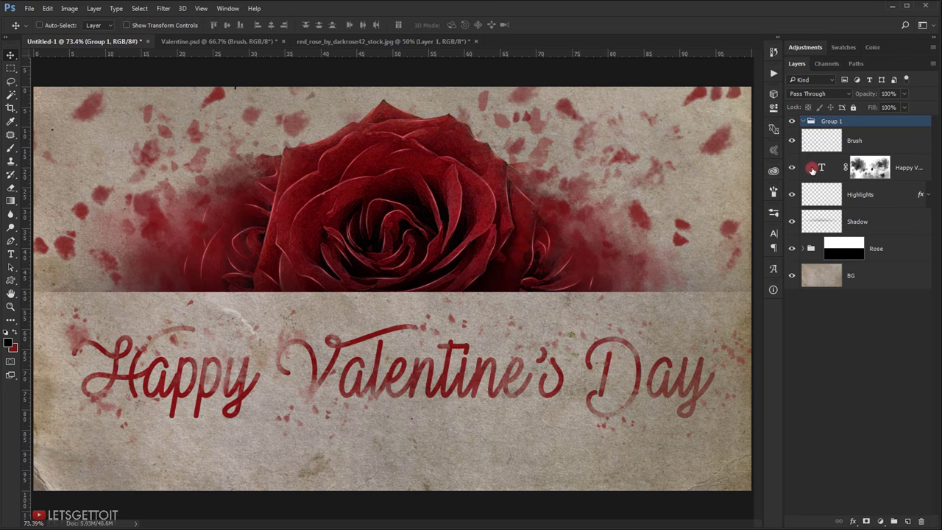
pyautogui.doubleClick(832, 129)
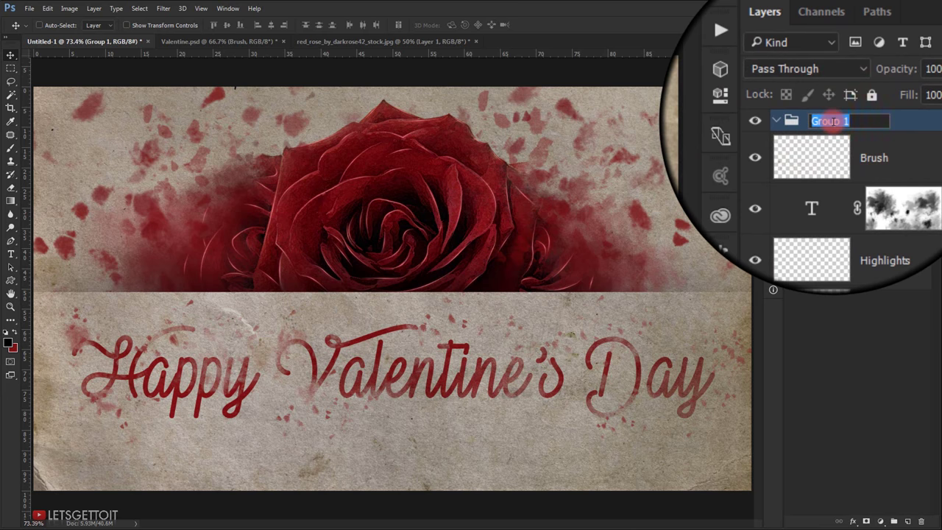
pyautogui.write('Color Adjustm')
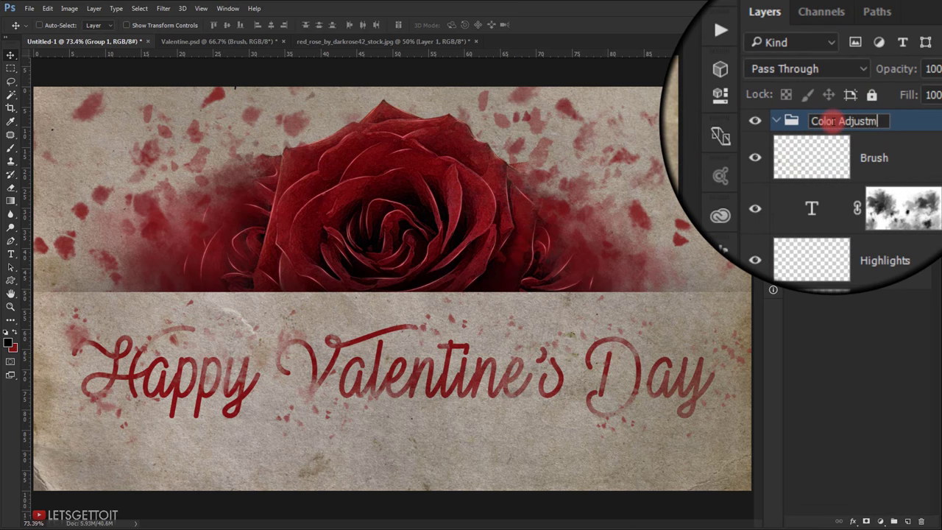
pyautogui.write('ent')
pyautogui.press('Return')
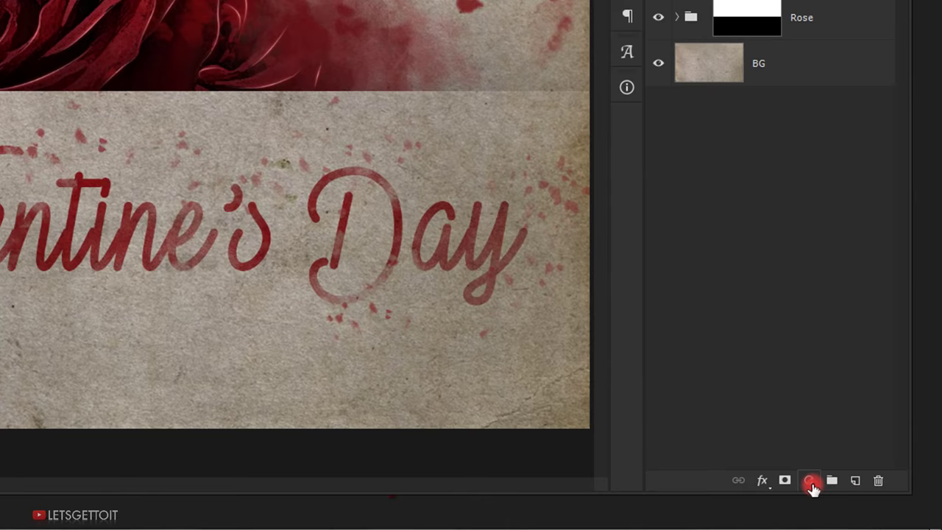
# - Add a Curves adjustment layer with RGB points at input 62, output 48 and input 197, output 213
pyautogui.click(810, 483)
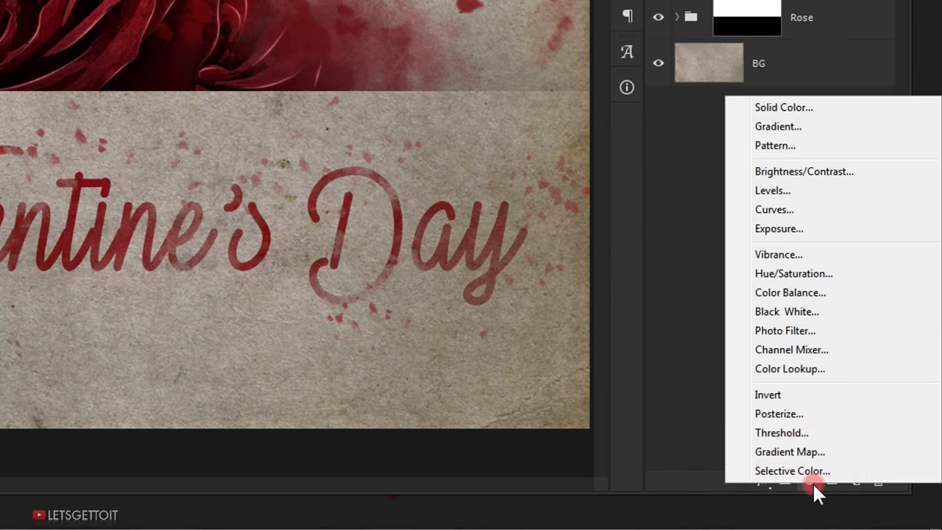
pyautogui.click(742, 211)
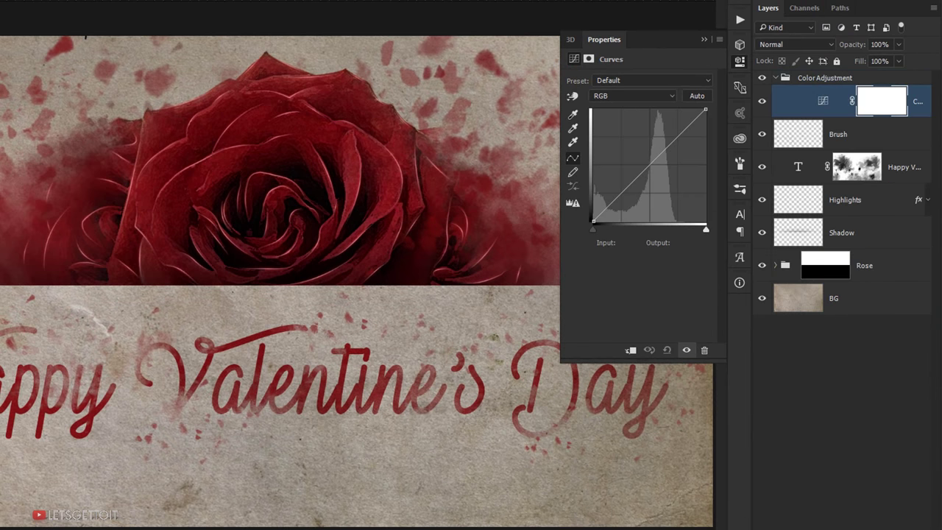
pyautogui.click(620, 193)
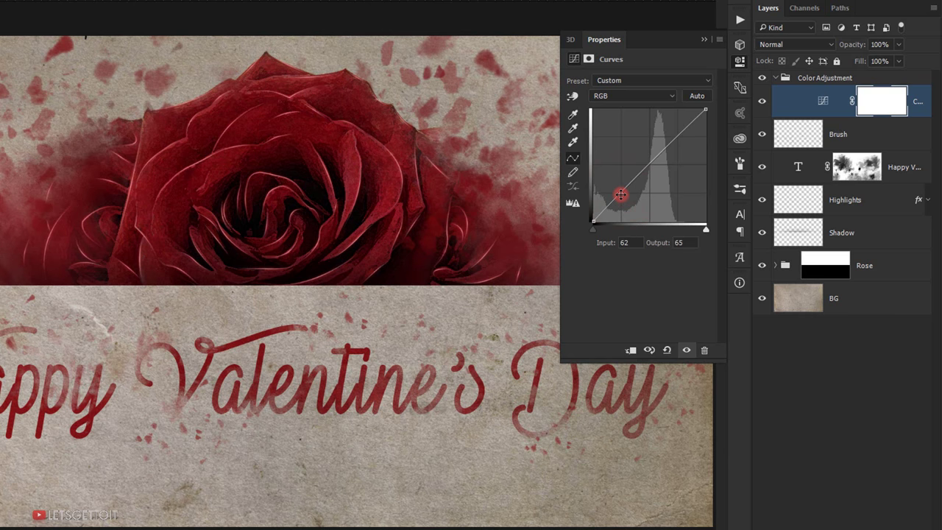
pyautogui.moveTo(621, 194); pyautogui.dragTo(620, 201)
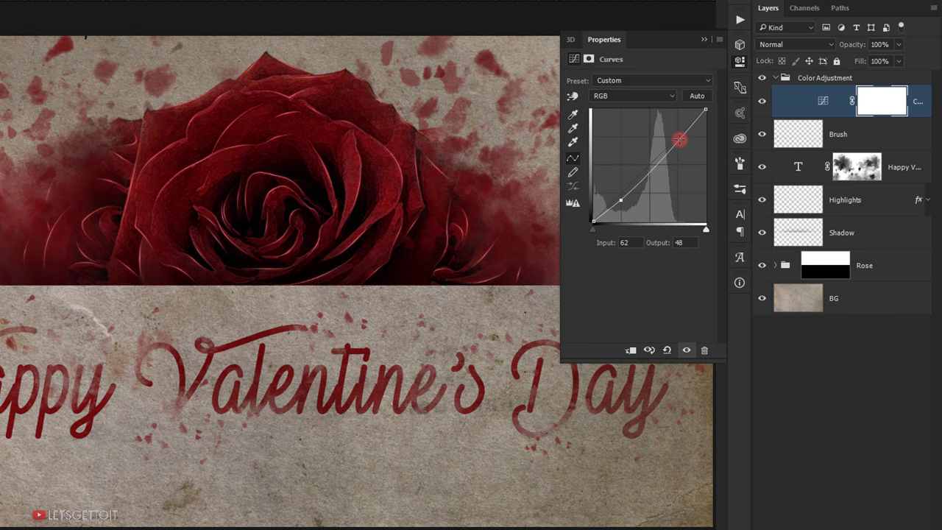
pyautogui.click(679, 139)
pyautogui.moveTo(679, 140); pyautogui.dragTo(680, 127)
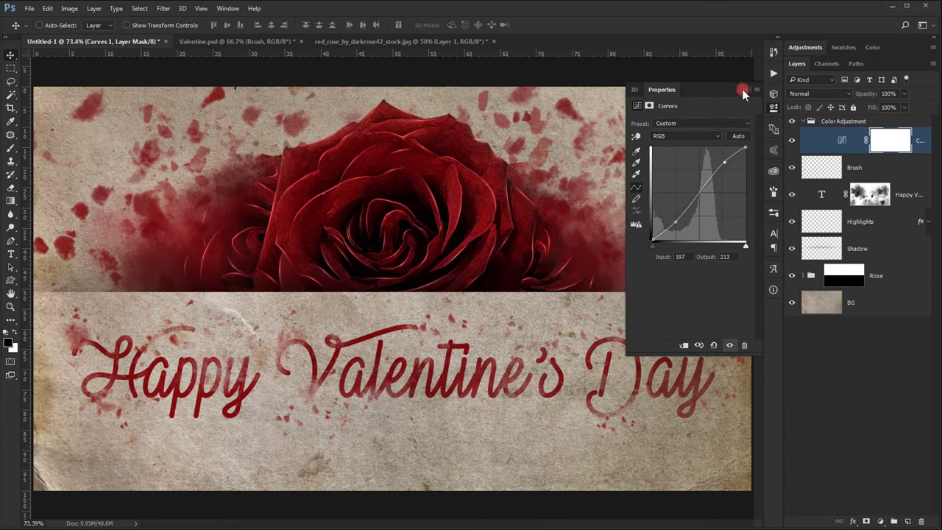
pyautogui.click(704, 39)
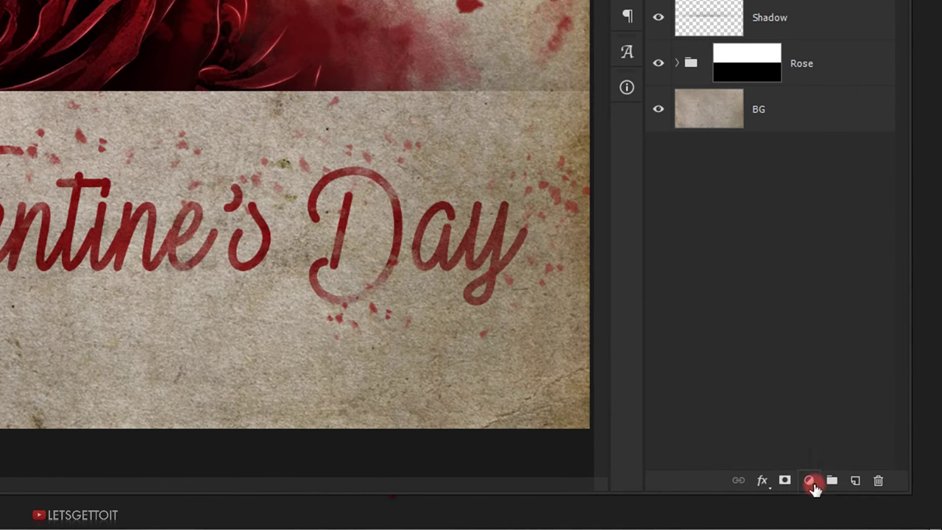
# - Add a Solid Color fill layer of f4eabd above the Curves layer and set its blend mode to Multiply
pyautogui.click(812, 483)
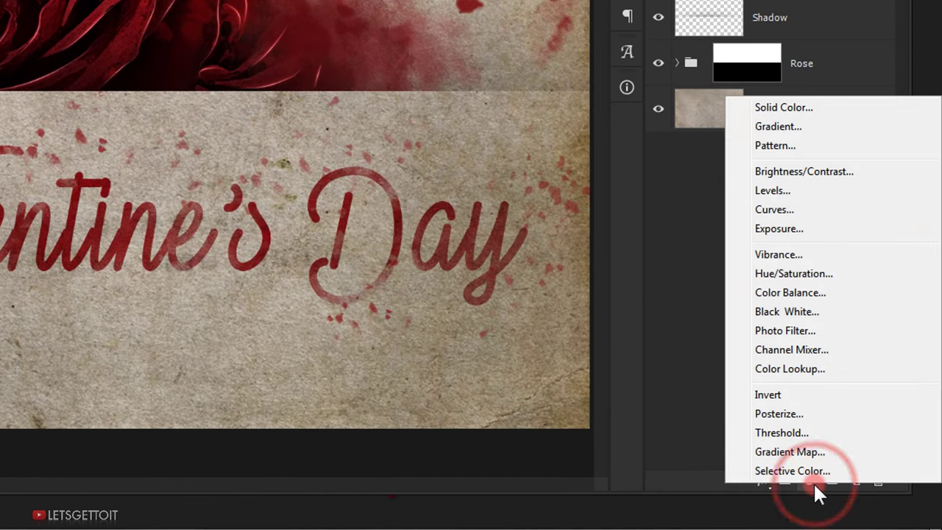
pyautogui.click(803, 112)
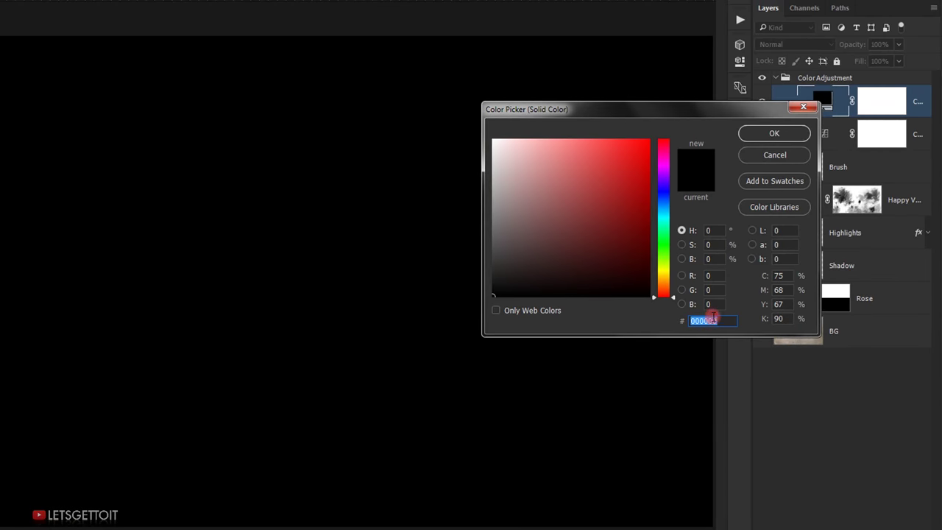
pyautogui.moveTo(713, 317); pyautogui.dragTo(722, 319)
pyautogui.write('f4')
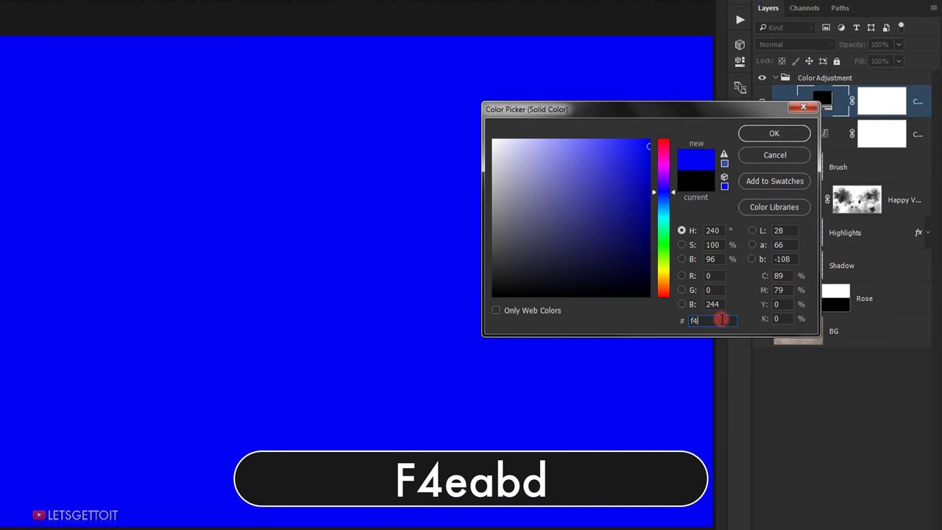
pyautogui.write('ea')
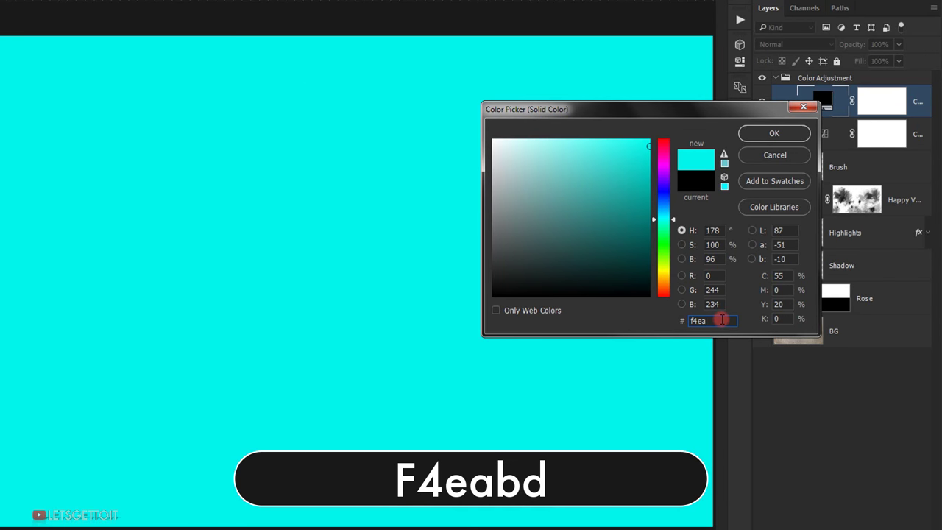
pyautogui.write('bd')
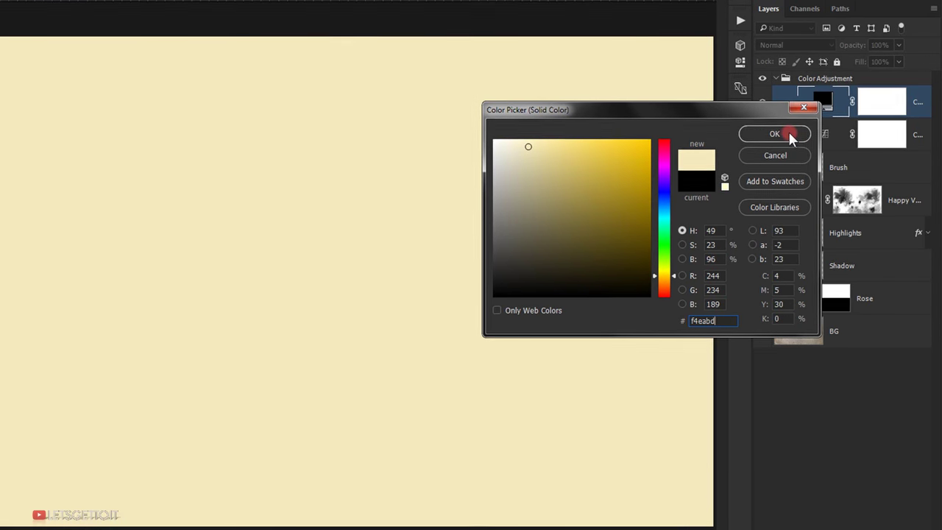
pyautogui.click(788, 132)
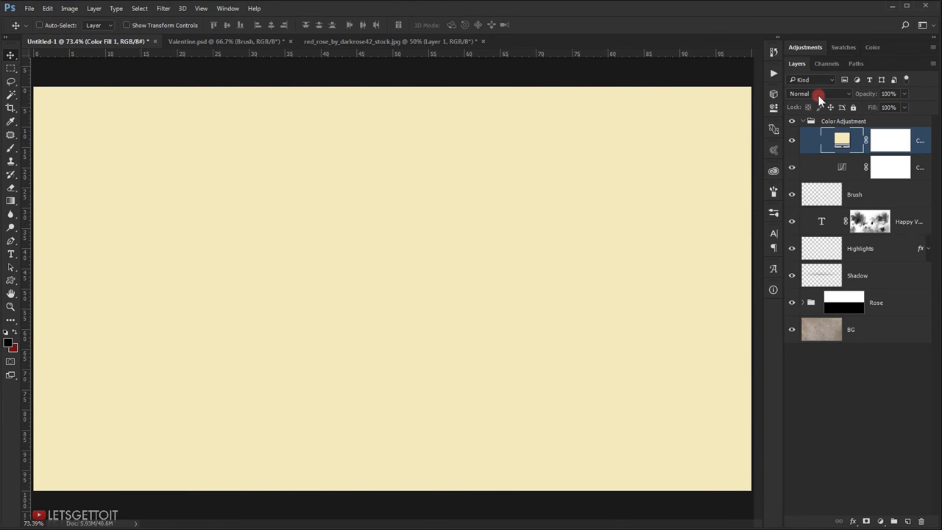
pyautogui.click(820, 92)
pyautogui.click(810, 130)
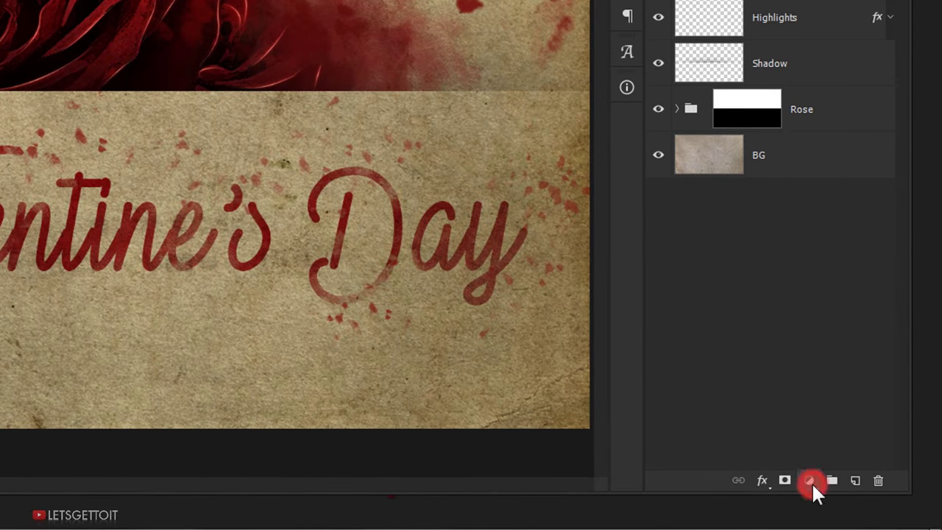
# - Add a Solid Color fill layer of b43737 above the cream fill in the Color Adjustment group
pyautogui.click(875, 517)
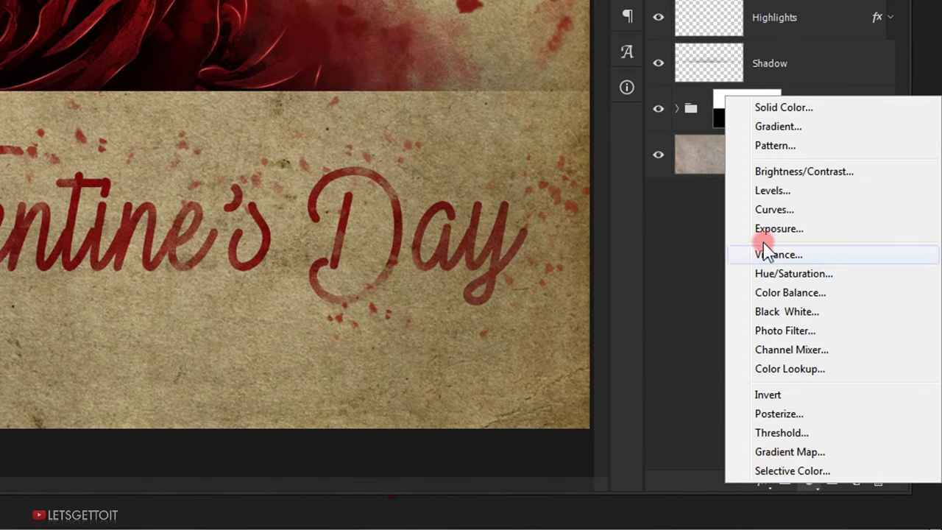
pyautogui.click(783, 108)
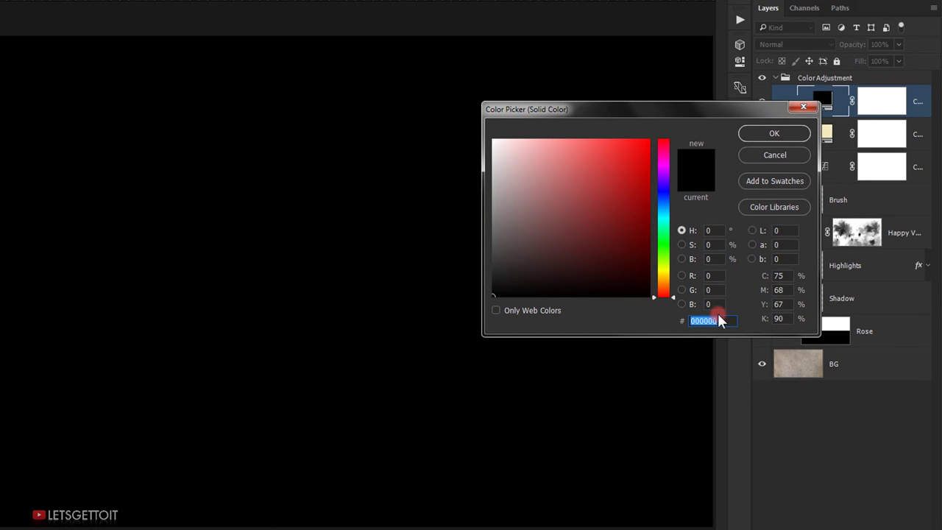
pyautogui.write('b4')
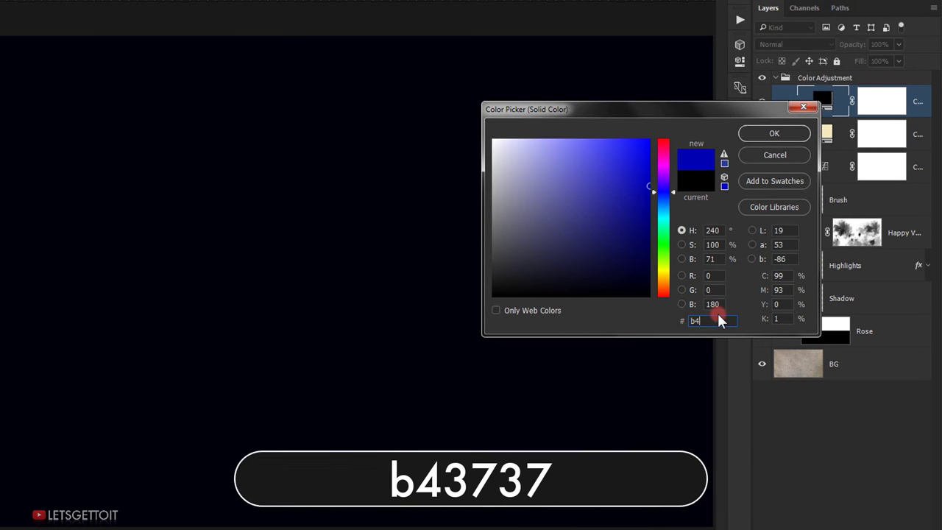
pyautogui.write('373')
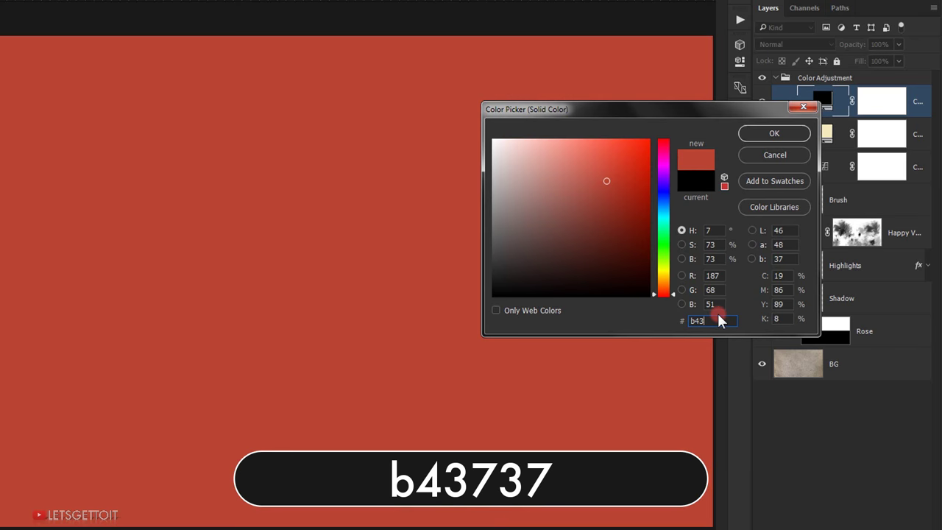
pyautogui.write('7')
pyautogui.click(775, 134)
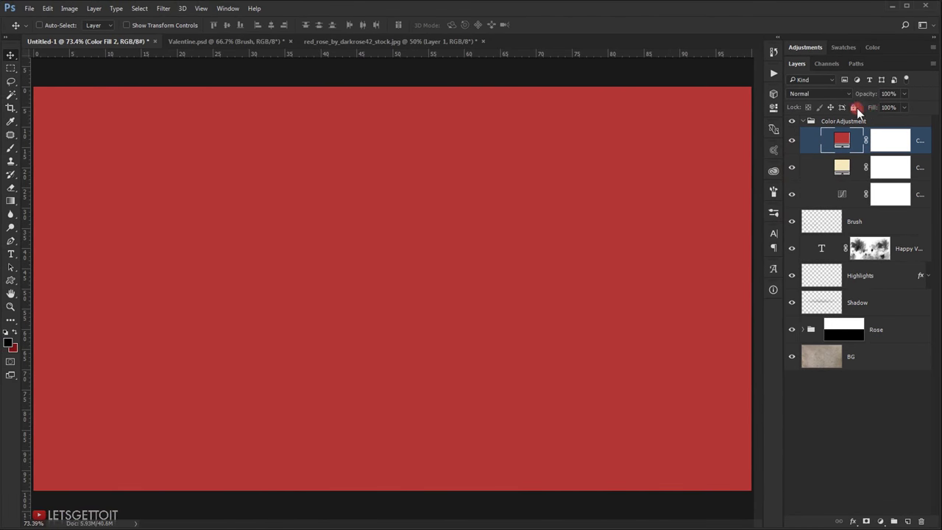
# - Set the red fill layer to 12% opacity and the Lighten blend mode
pyautogui.moveTo(899, 98); pyautogui.dragTo(853, 94)
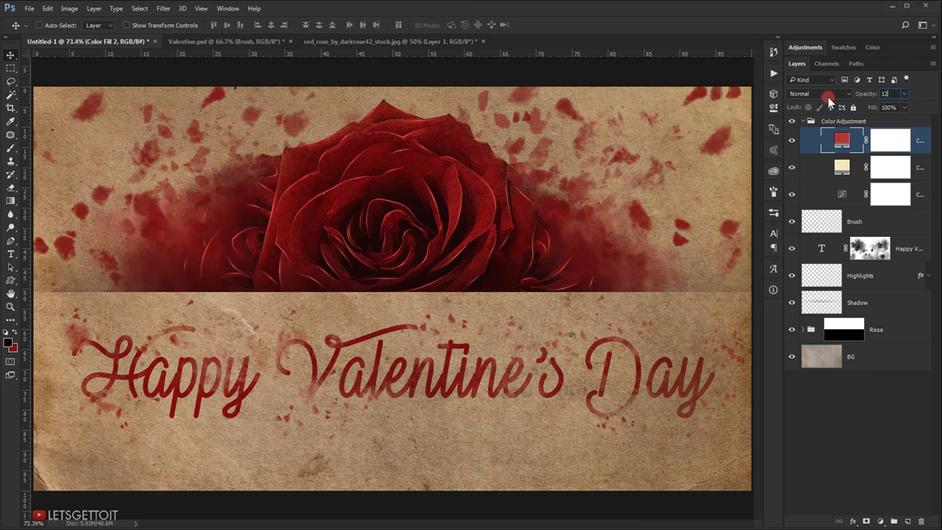
pyautogui.click(823, 94)
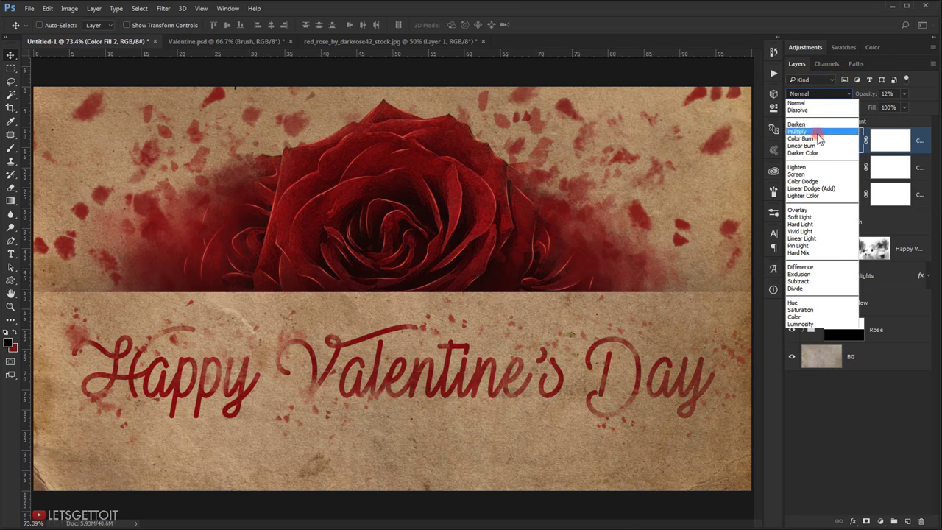
pyautogui.click(802, 153)
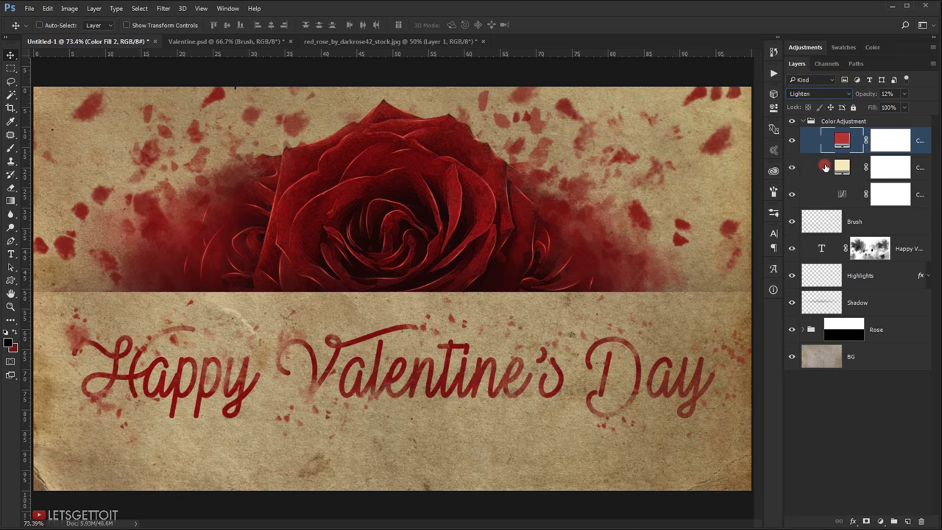
pyautogui.click(858, 441)
# - Add a Solid Color fill layer of 375ab4 above the red fill layer
pyautogui.click(881, 521)
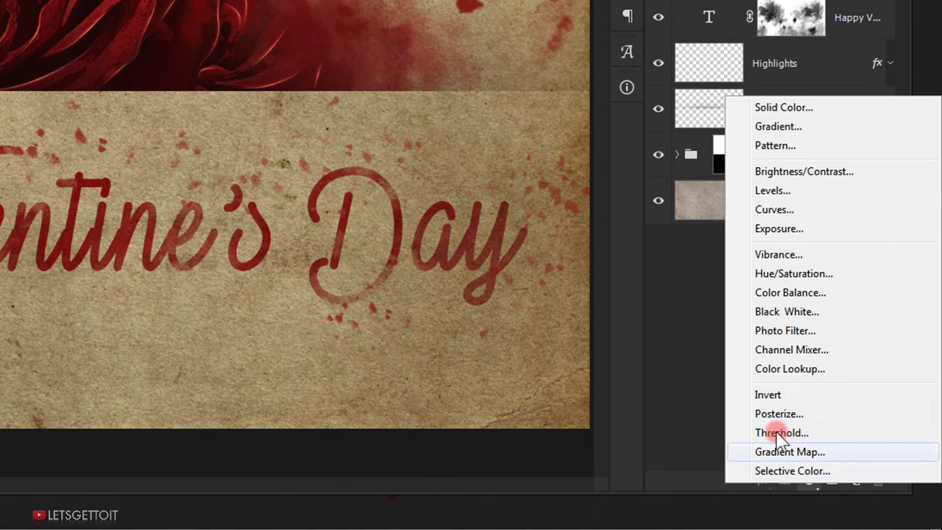
pyautogui.click(812, 111)
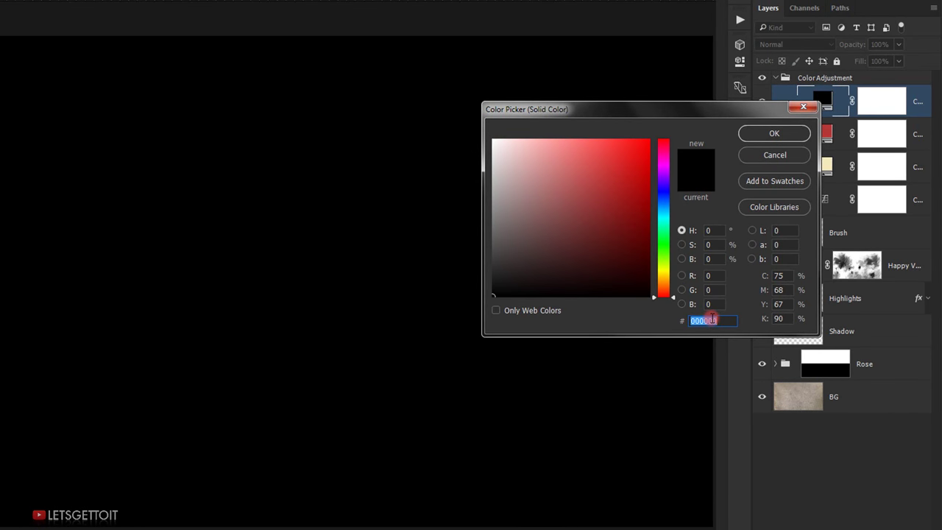
pyautogui.write('37')
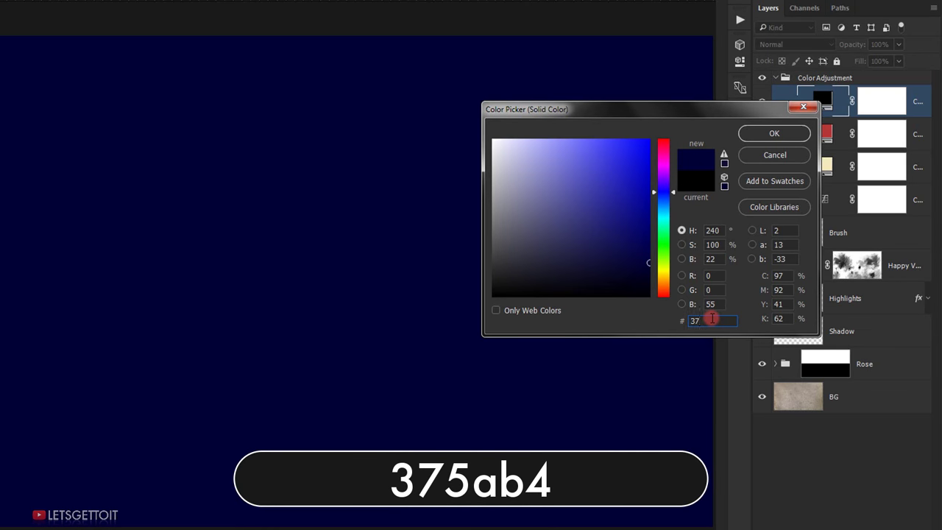
pyautogui.write('5')
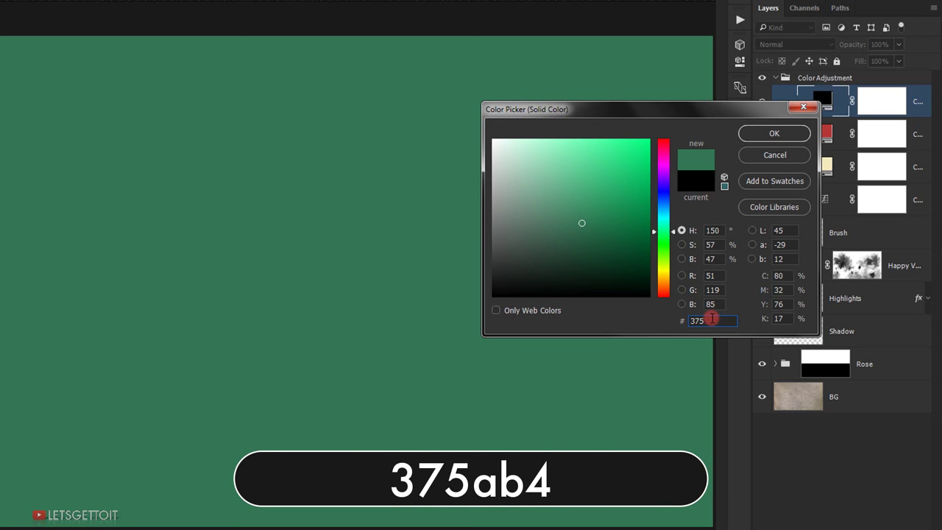
pyautogui.write('ab4')
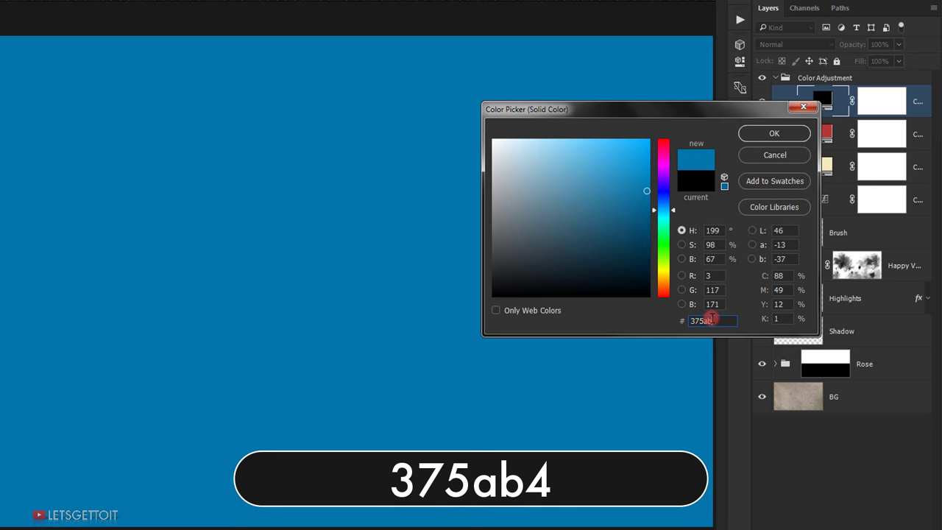
pyautogui.click(777, 142)
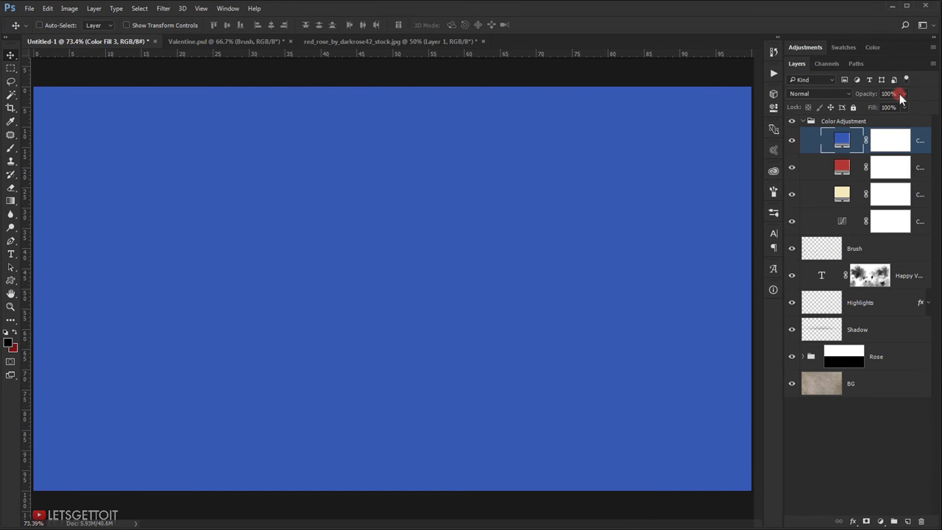
# - Set the blue fill layer to 12% opacity and the Lighten blend mode
pyautogui.click(897, 94)
pyautogui.moveTo(867, 93); pyautogui.dragTo(846, 94)
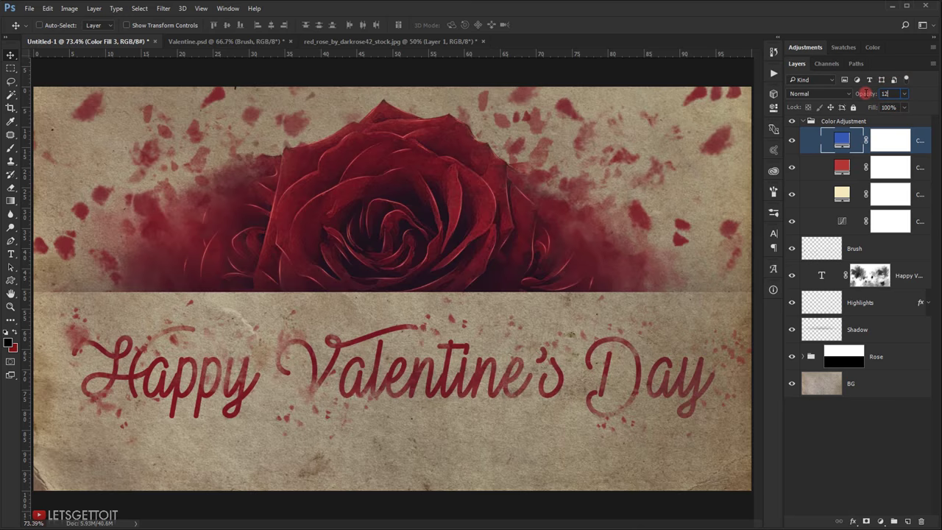
pyautogui.click(818, 93)
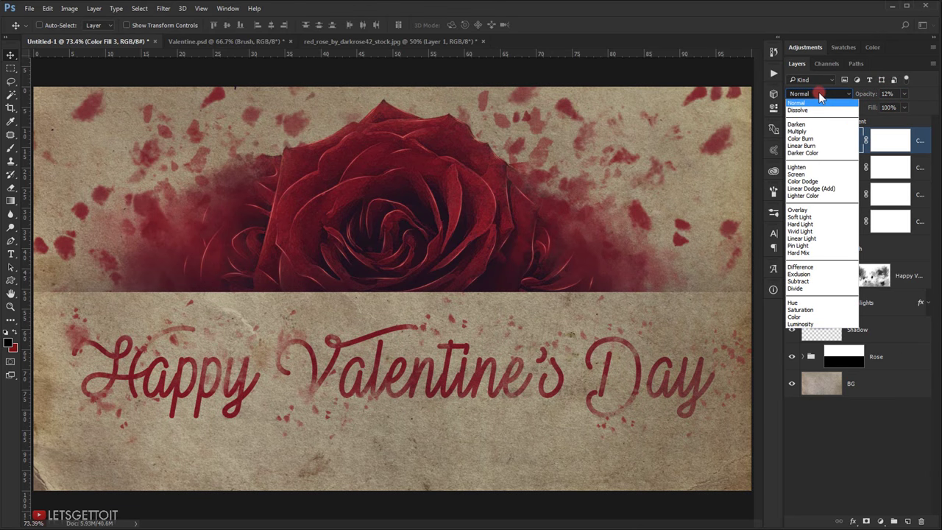
pyautogui.click(810, 167)
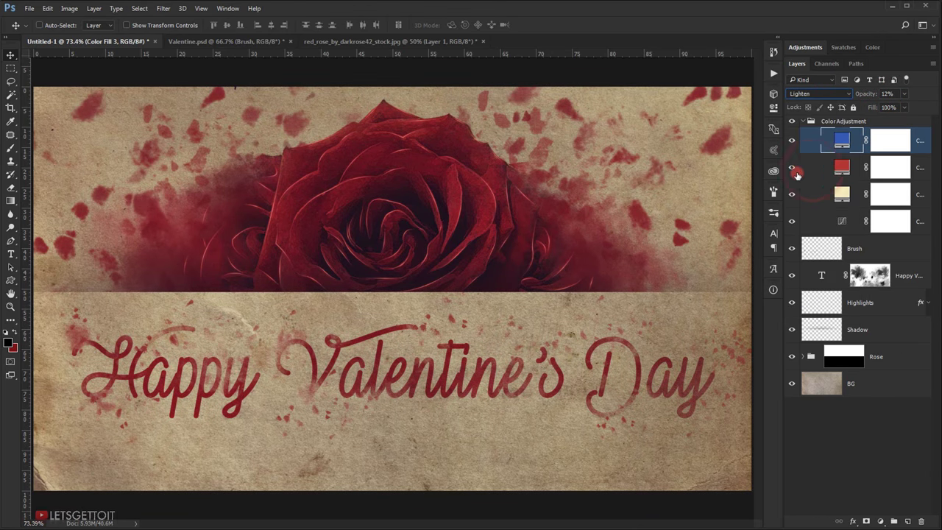
pyautogui.click(888, 404)
# - Stamp all visible layers into a new layer above the blue fill and name it "Merged"
pyautogui.click(849, 140)
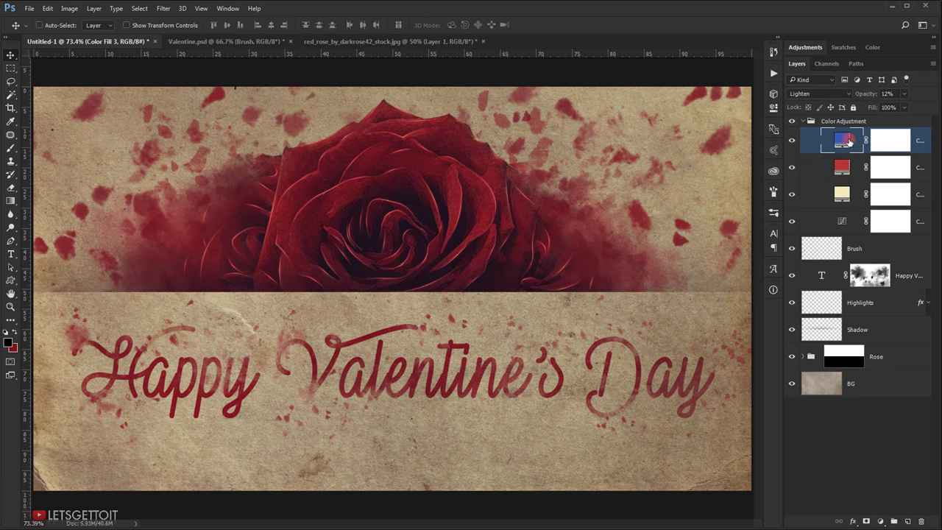
pyautogui.hotkey('ctrl', 'alt', 'shift', 'e')
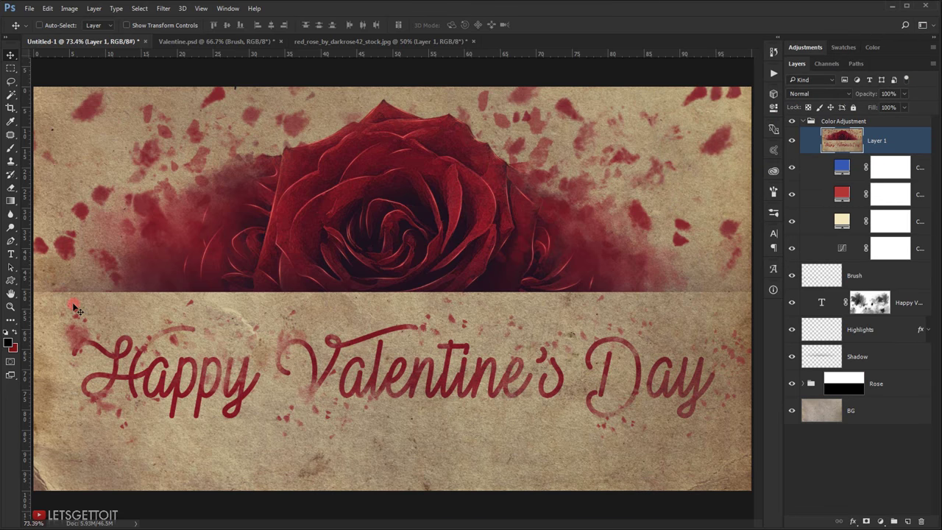
pyautogui.doubleClick(880, 140)
pyautogui.press('Return')
pyautogui.click(862, 446)
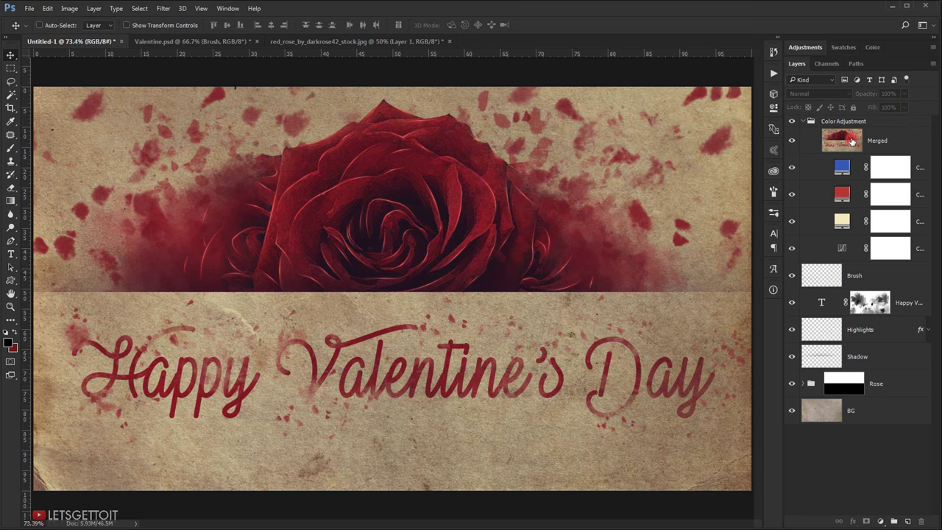
# - Desaturate the Merged layer and blend it in Soft Light mode at 50% opacity
pyautogui.click(853, 140)
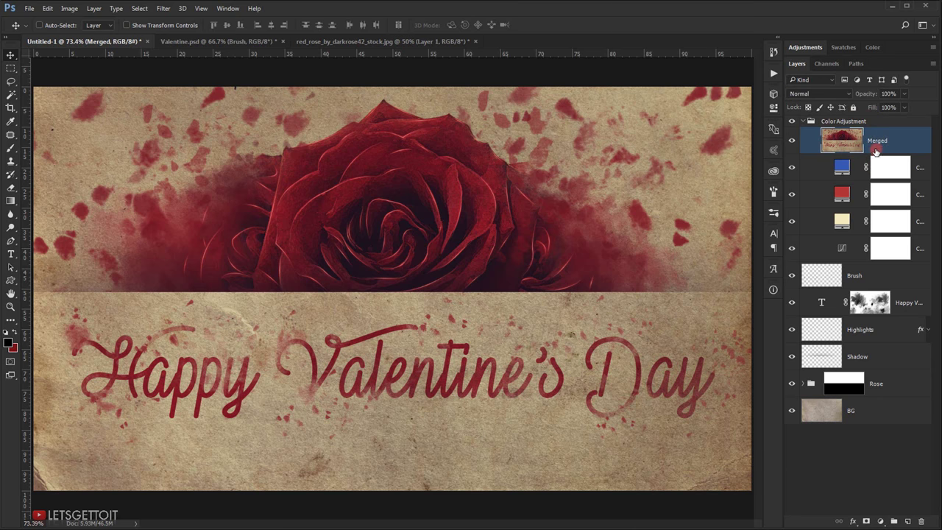
pyautogui.hotkey('ctrl', 'shift', 'u')
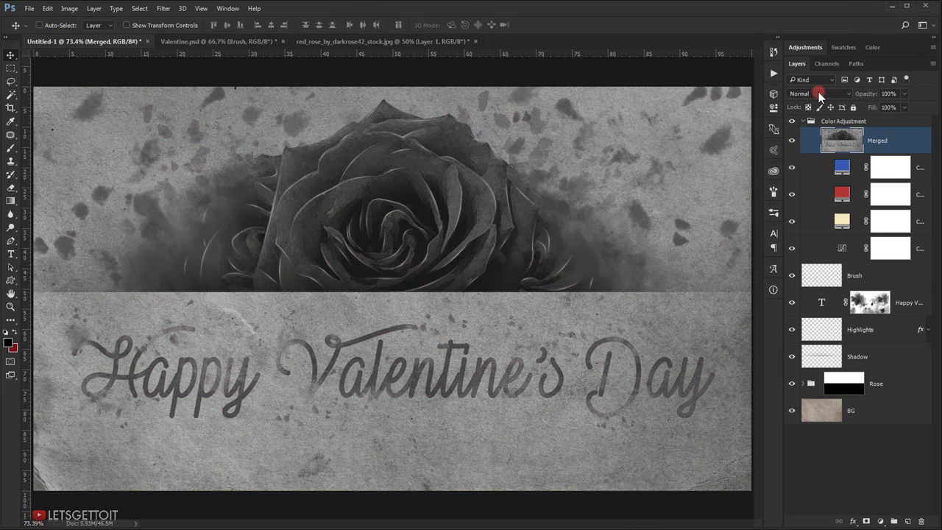
pyautogui.click(819, 94)
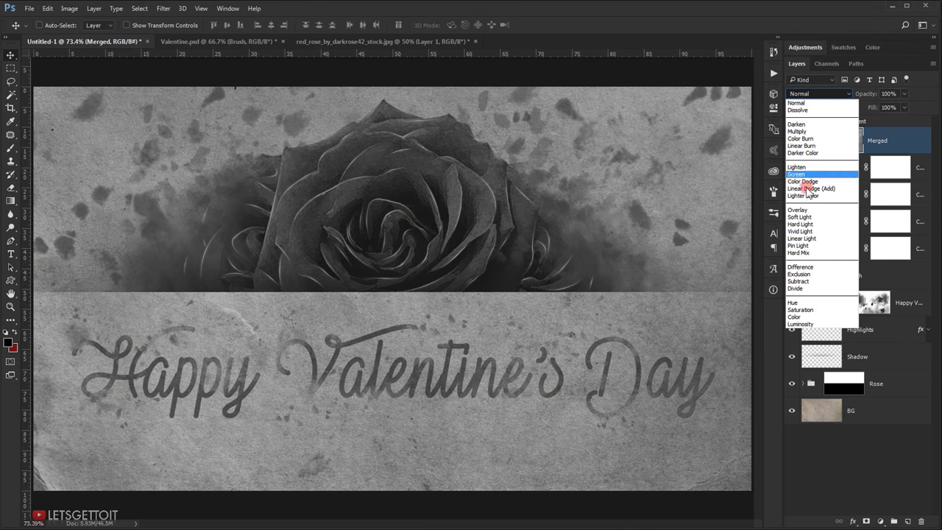
pyautogui.click(806, 218)
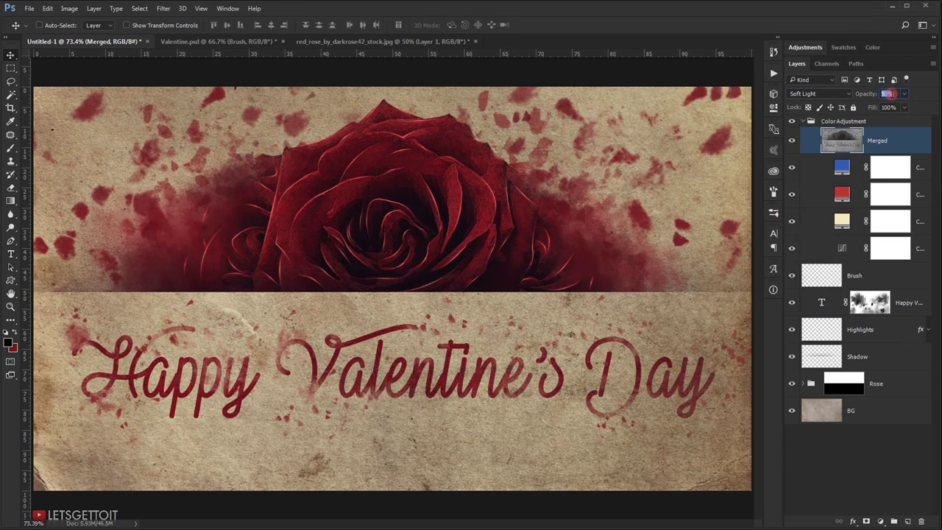
pyautogui.click(889, 93)
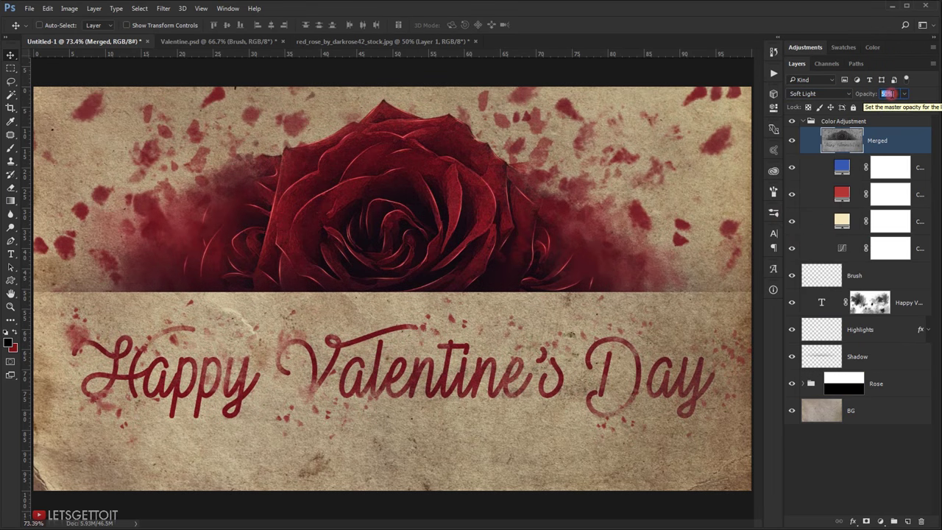
pyautogui.write('50')
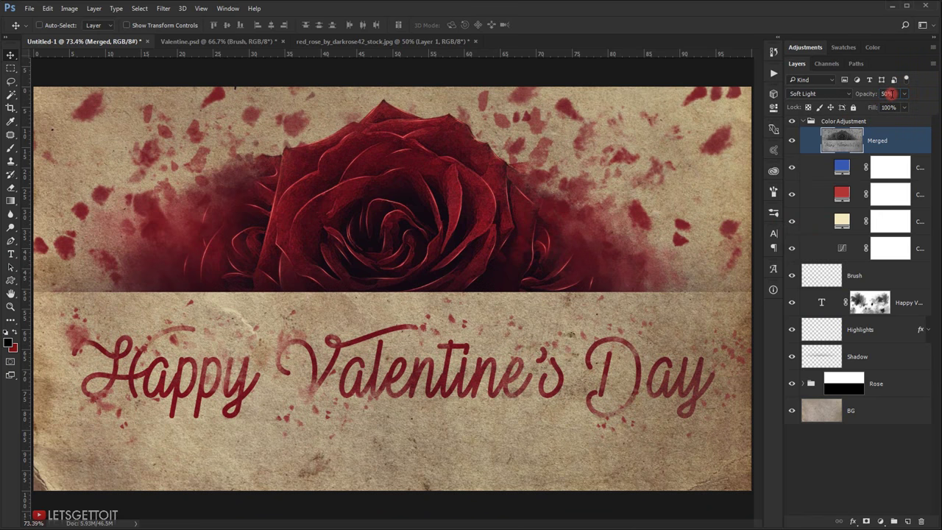
# - Add a Levels adjustment layer above the Merged layer
pyautogui.click(880, 434)
pyautogui.click(884, 129)
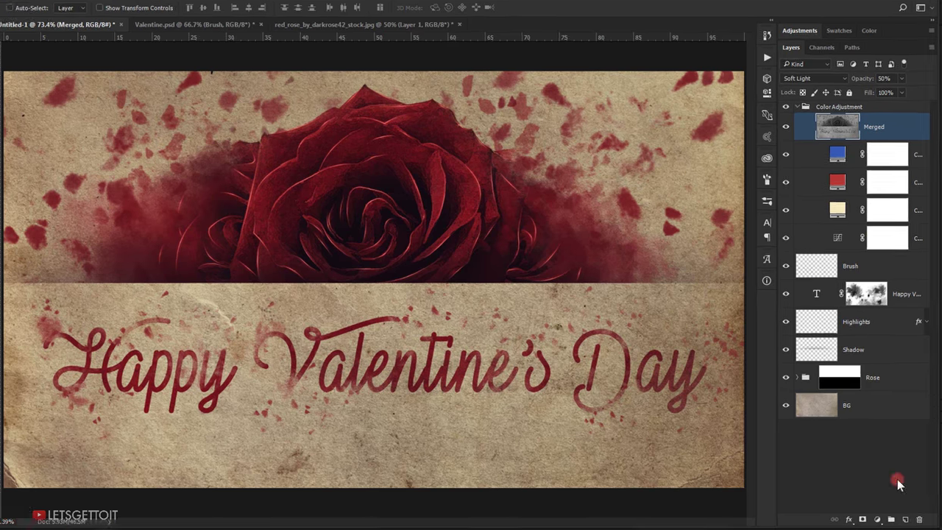
pyautogui.click(897, 495)
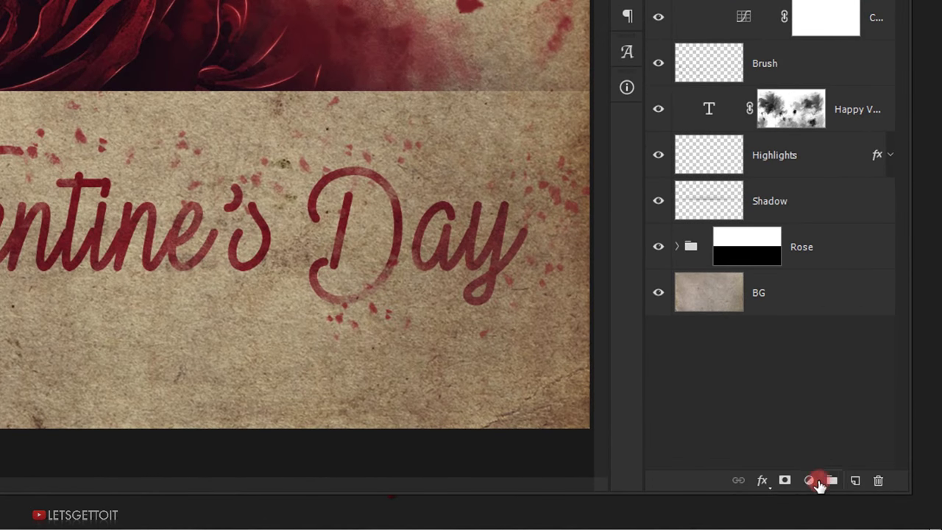
pyautogui.click(810, 481)
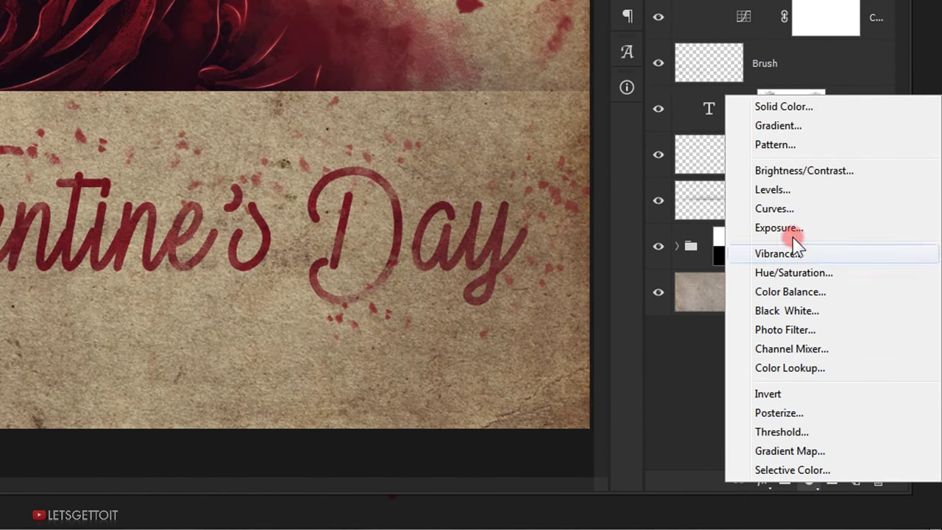
pyautogui.click(771, 190)
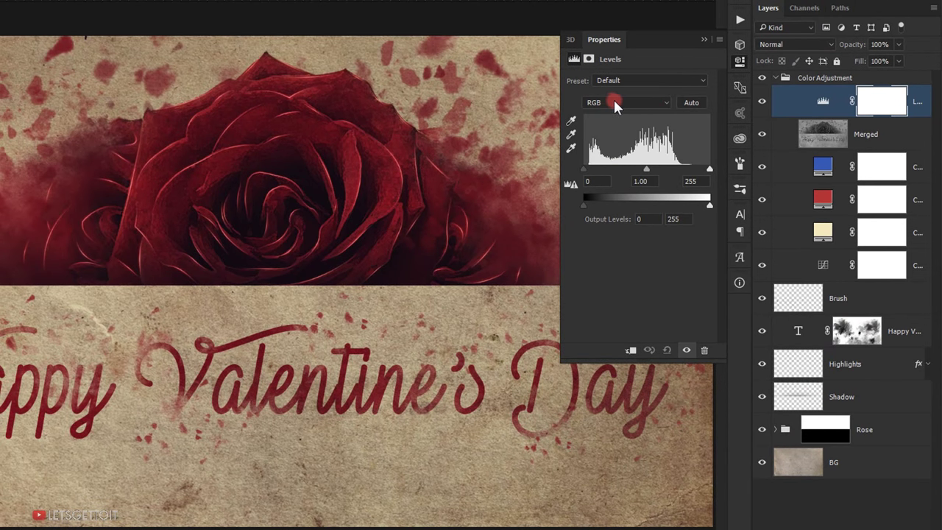
# - Set the Red channel's output levels to 20 and 240 in the Levels adjustment
pyautogui.click(615, 101)
pyautogui.click(597, 117)
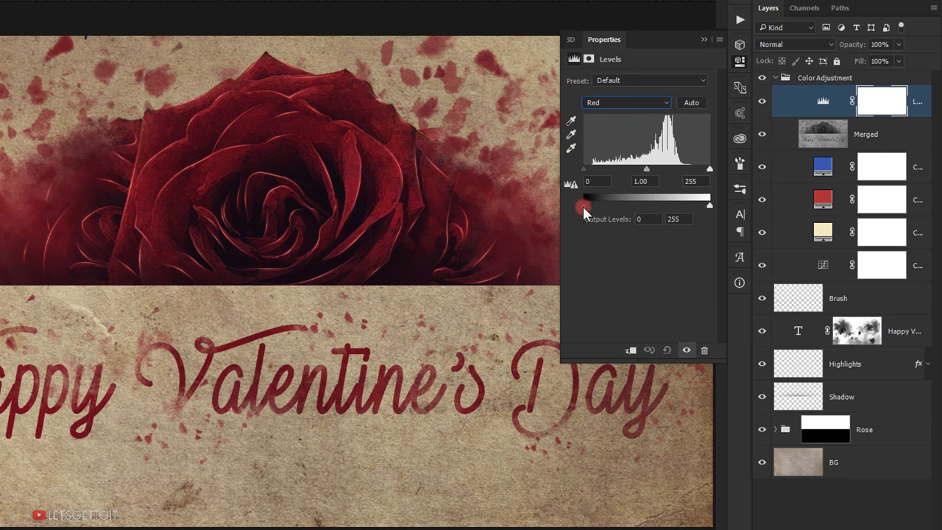
pyautogui.moveTo(582, 203); pyautogui.dragTo(589, 205)
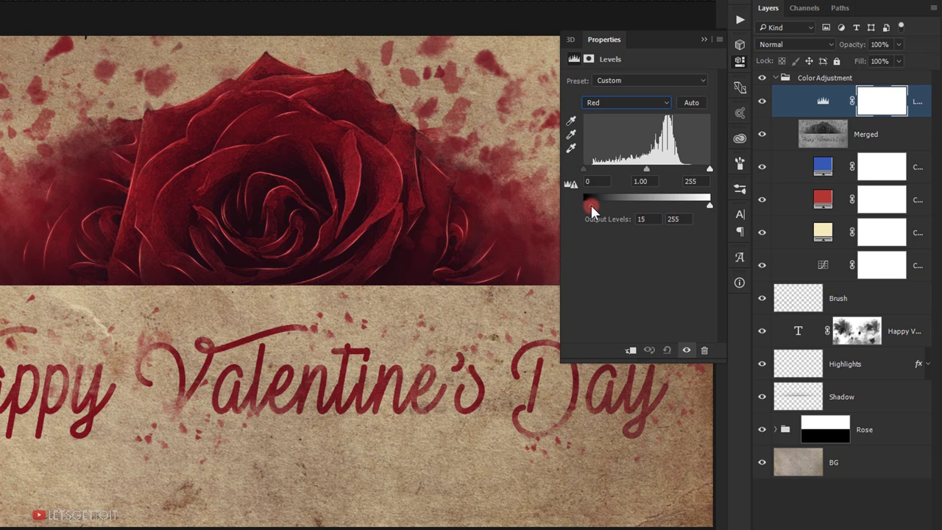
pyautogui.moveTo(592, 205); pyautogui.dragTo(595, 205)
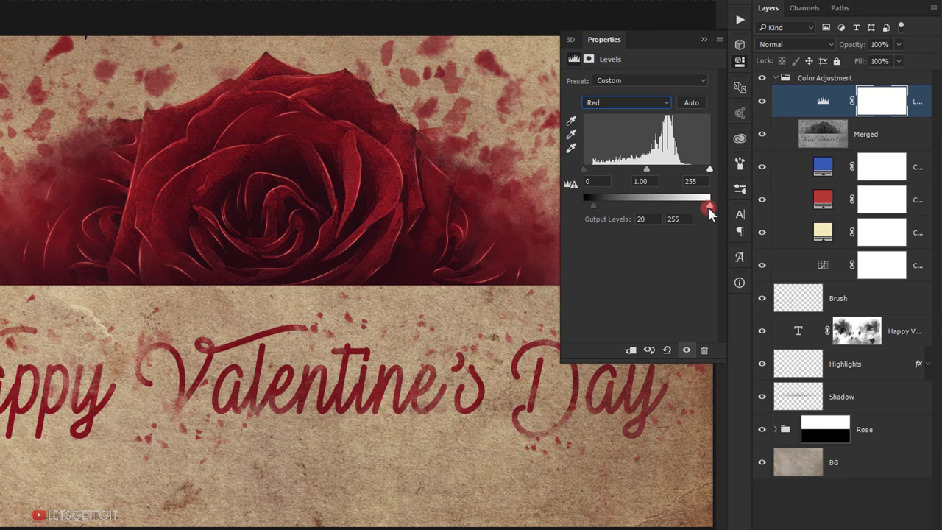
pyautogui.moveTo(710, 208); pyautogui.dragTo(701, 212)
# - Set the Blue channel's output levels to 30 and 230 in the Levels adjustment and lower that layer's opacity
pyautogui.click(618, 107)
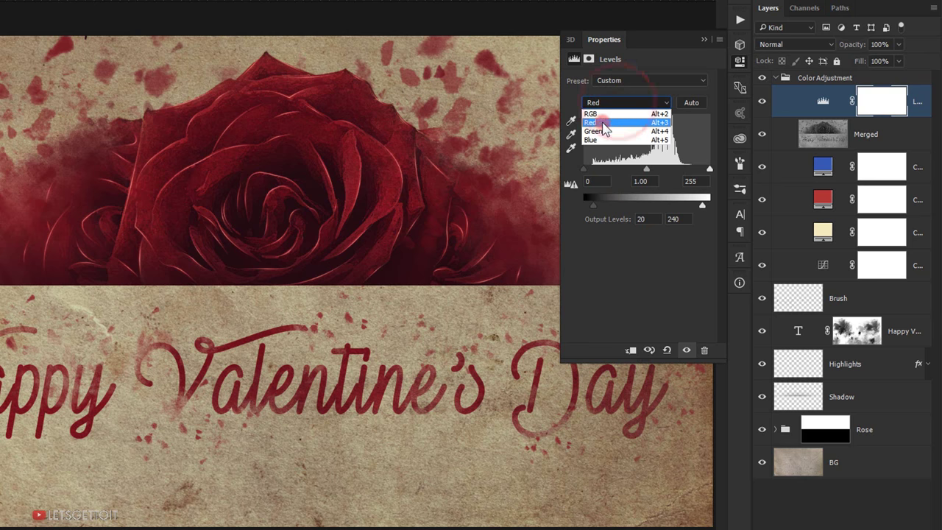
pyautogui.click(618, 138)
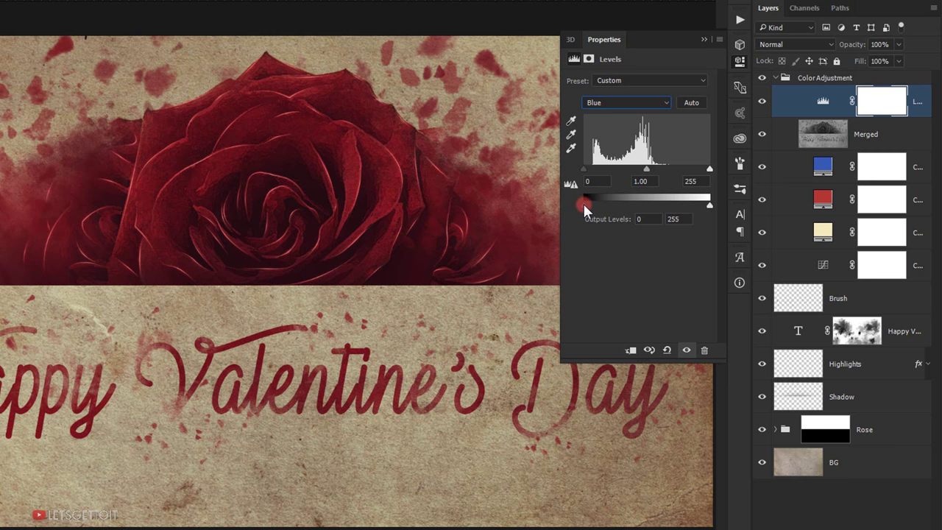
pyautogui.moveTo(584, 204); pyautogui.dragTo(599, 205)
pyautogui.moveTo(709, 206); pyautogui.dragTo(700, 210)
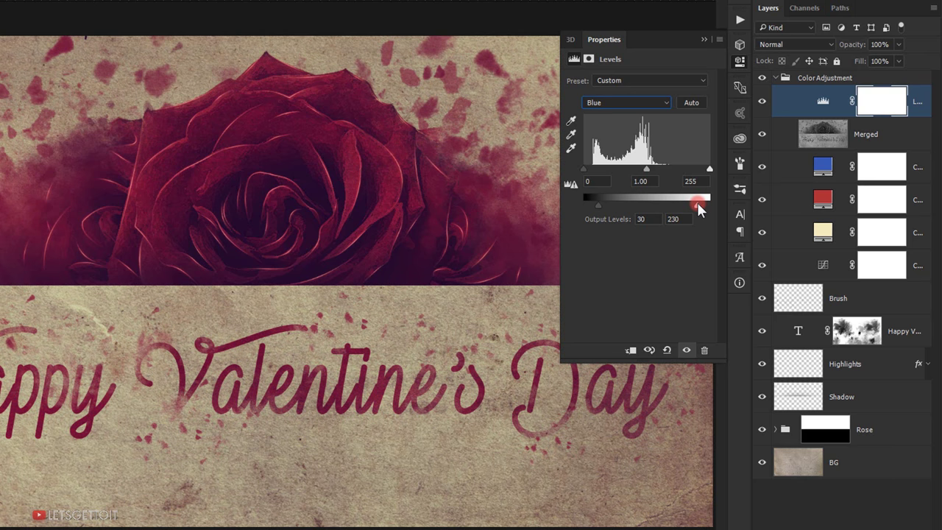
pyautogui.click(704, 39)
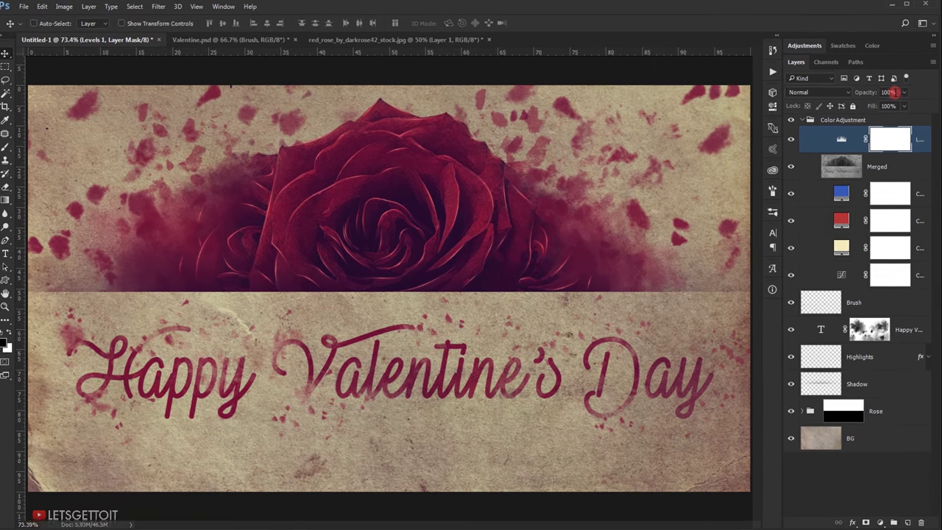
pyautogui.click(888, 92)
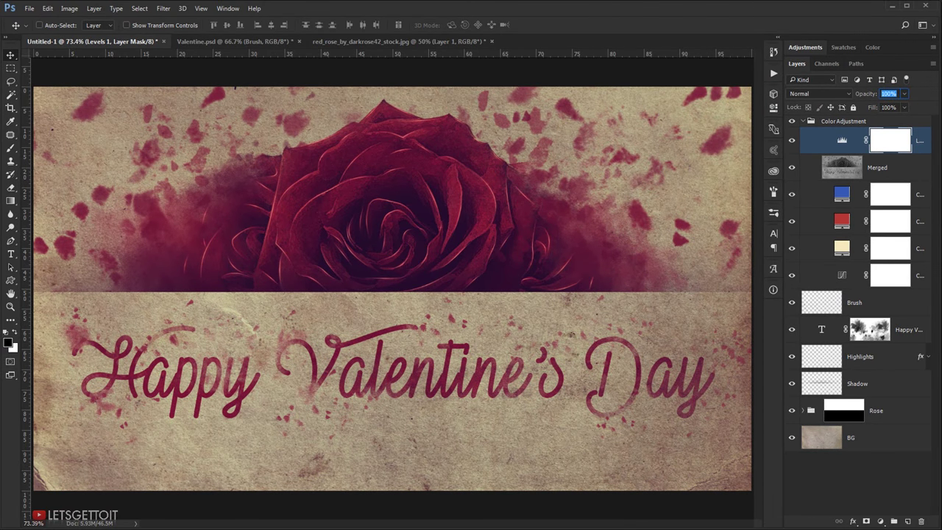
pyautogui.write('5')
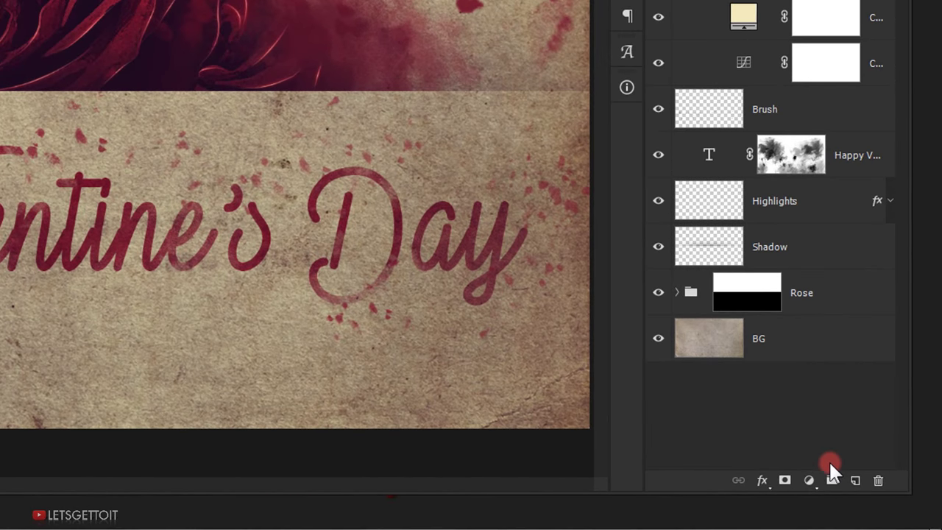
# - Add an Exposure adjustment layer above the Levels layer and set its offset to 0.0200
pyautogui.click(880, 521)
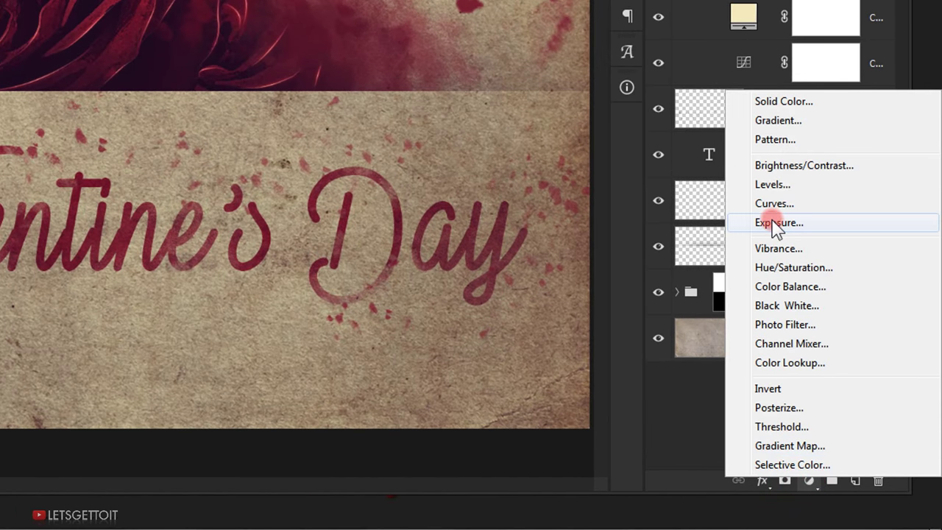
pyautogui.click(773, 223)
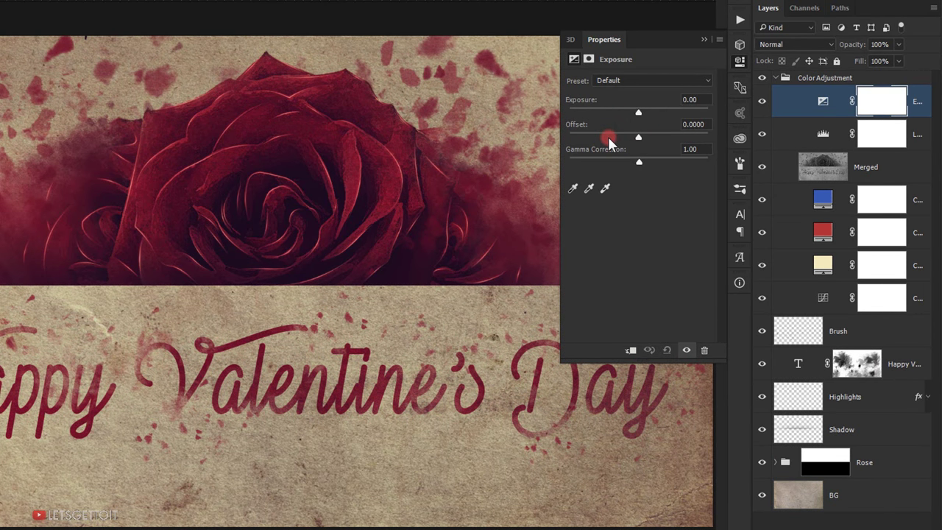
pyautogui.click(704, 123)
pyautogui.doubleClick(696, 124)
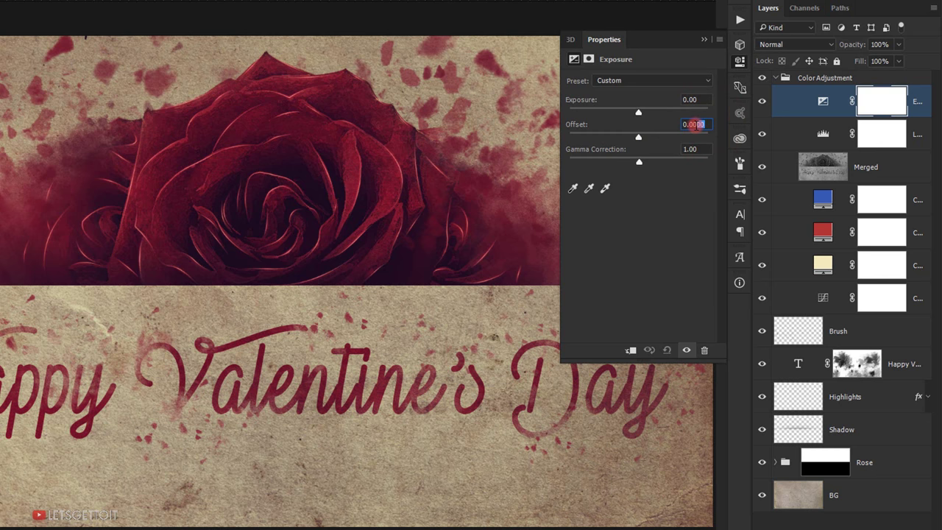
pyautogui.scroll(3, 696, 124)
pyautogui.scroll(2, 698, 124)
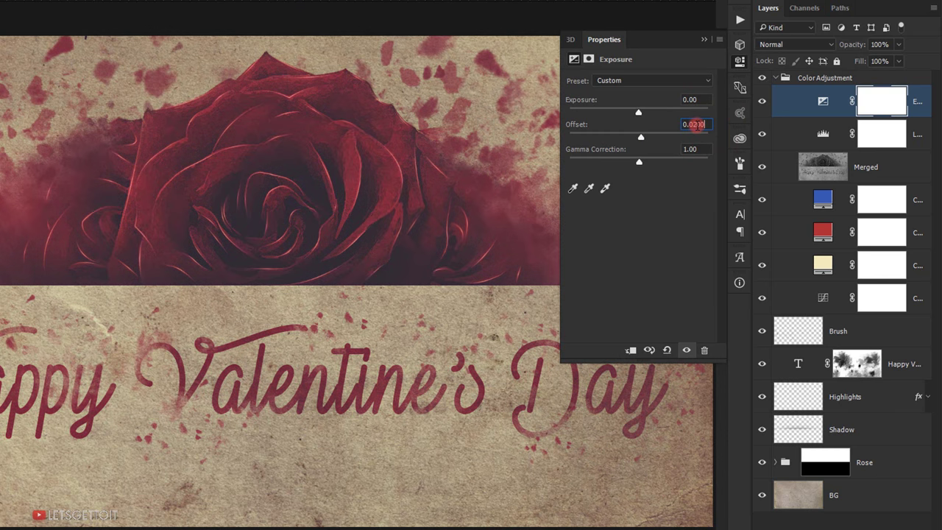
# - Set the Exposure adjustment's gamma correction to 0.85 and reduce its layer opacity to 50%
pyautogui.click(608, 154)
pyautogui.doubleClick(692, 154)
pyautogui.write('0')
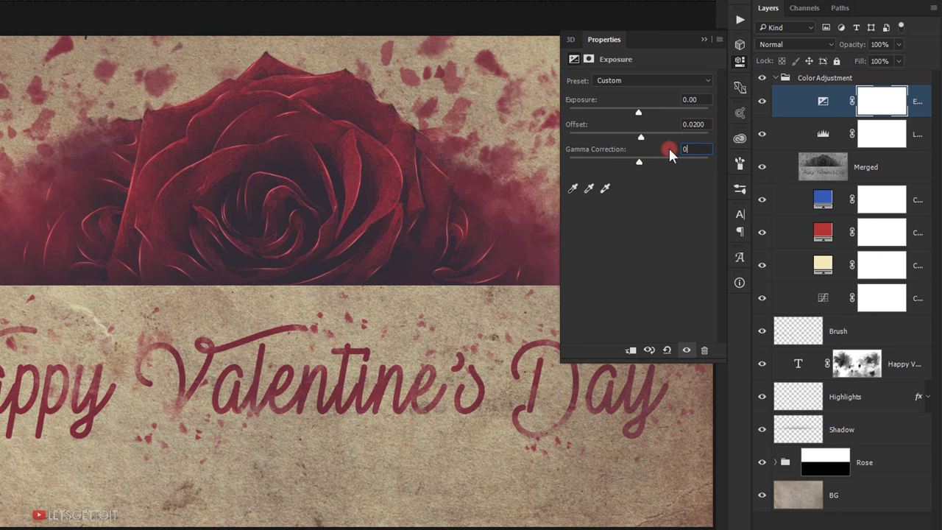
pyautogui.write('.85')
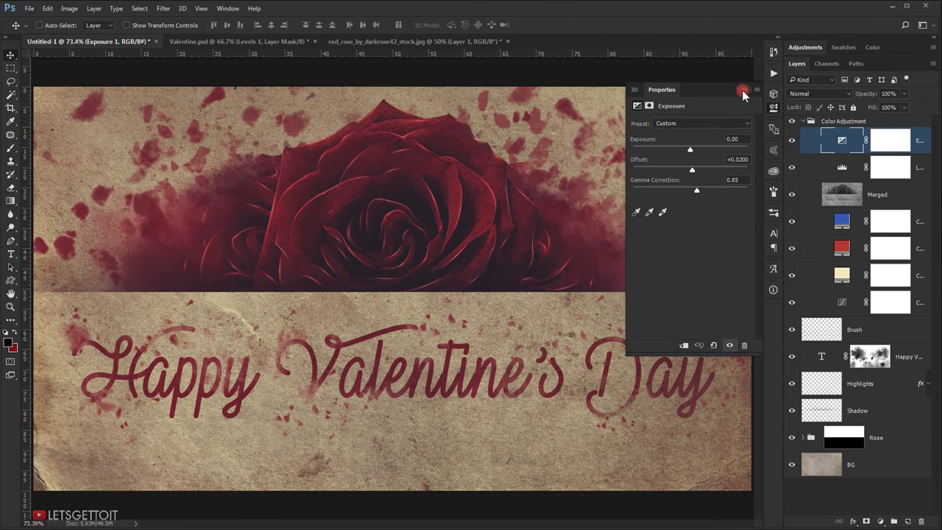
pyautogui.click(743, 90)
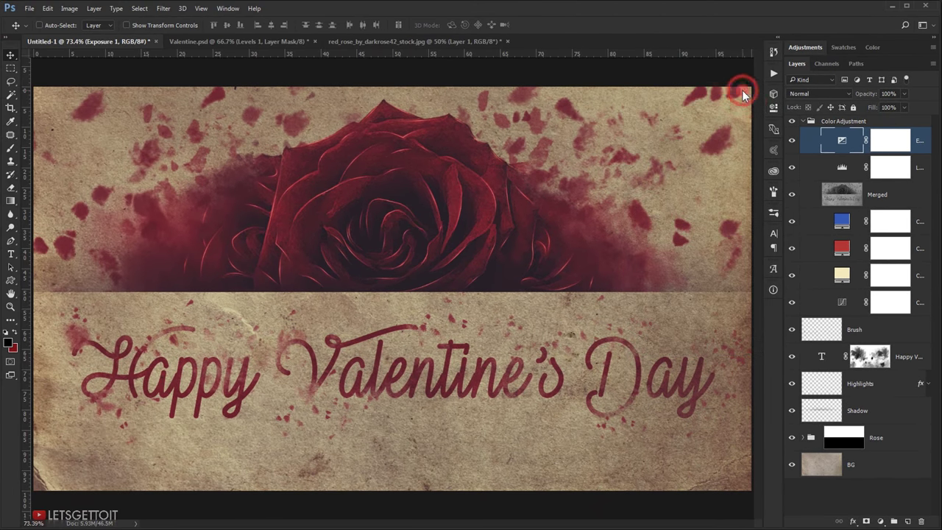
pyautogui.click(895, 93)
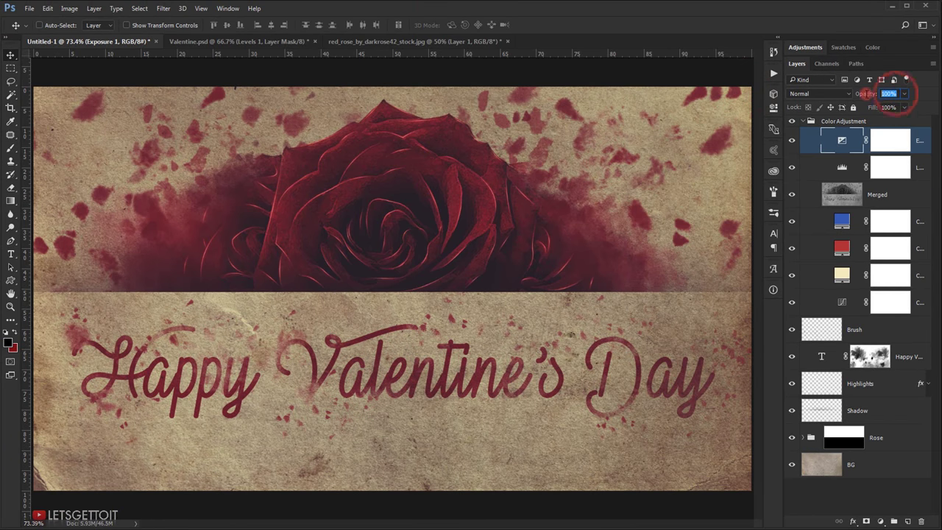
pyautogui.write('50')
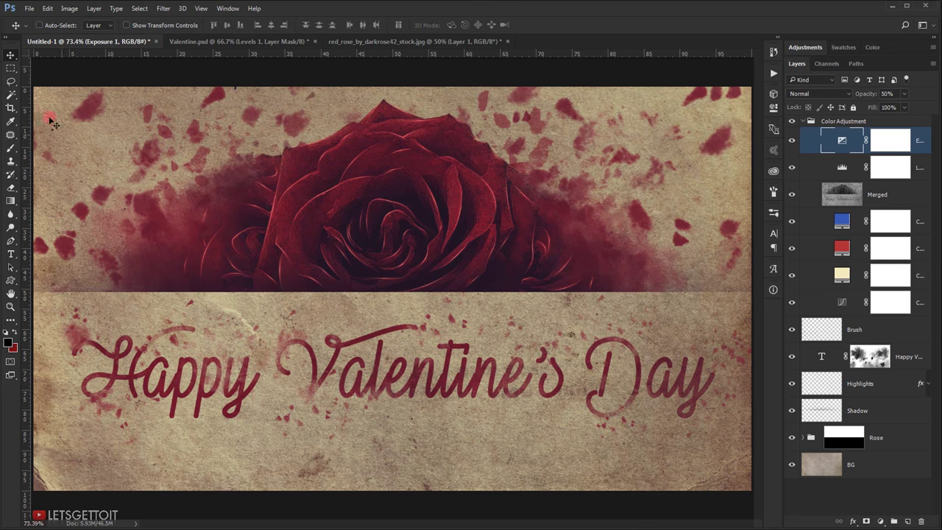
# - Make a rectangular selection with a 200 px feather just inside the canvas edges and invert it to select the border
pyautogui.click(11, 69)
pyautogui.click(46, 68)
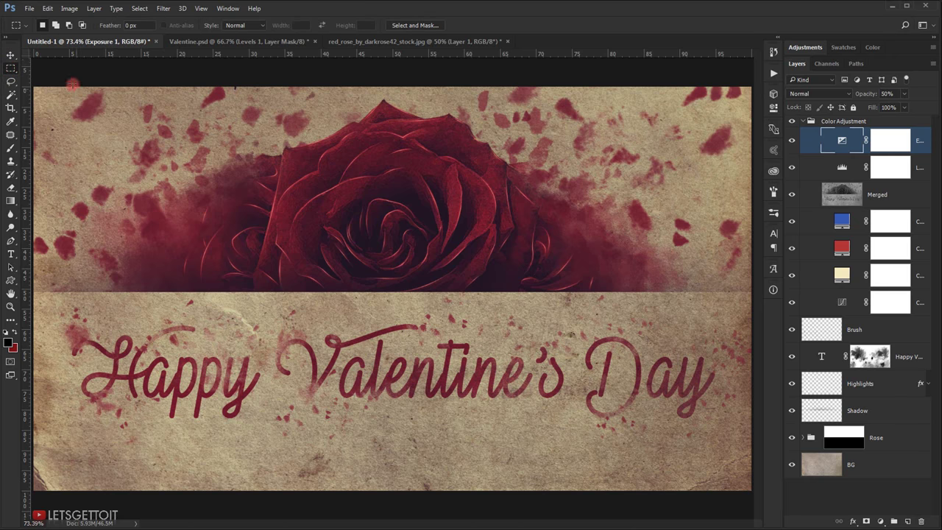
pyautogui.click(104, 26)
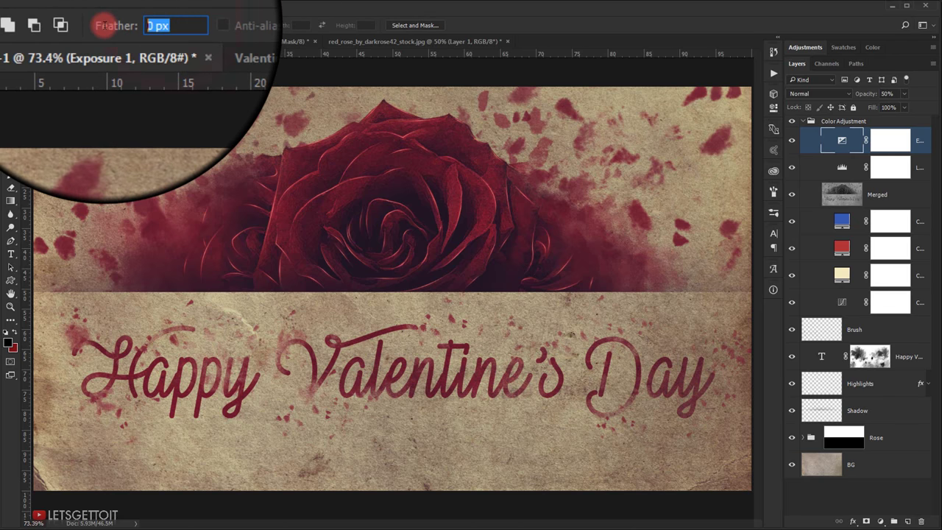
pyautogui.write('200')
pyautogui.press('Return')
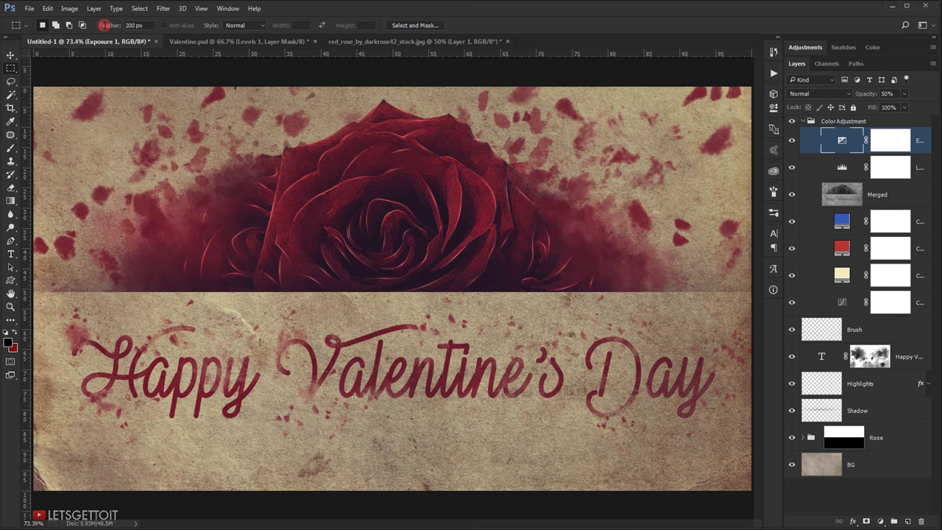
pyautogui.scroll(-2, 158, 156)
pyautogui.moveTo(104, 129); pyautogui.dragTo(677, 442)
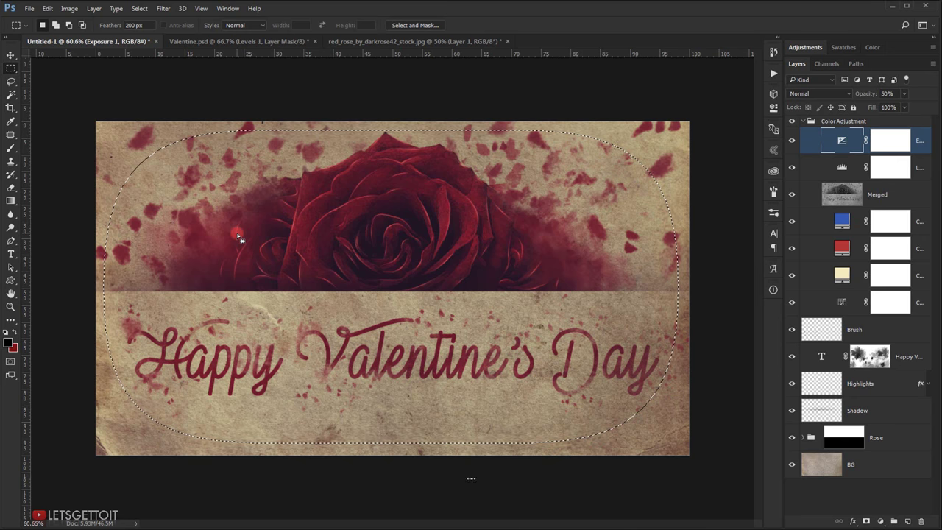
pyautogui.hotkey('ctrl', 'shift', 'i')
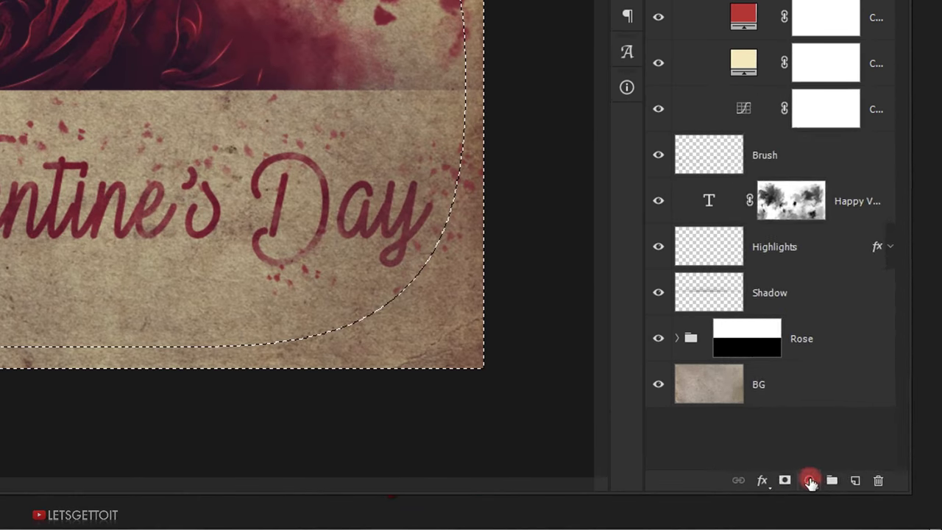
# - Add a Curves adjustment masked to the border selection and darken it with a curve point at input 90, output 32
pyautogui.click(880, 521)
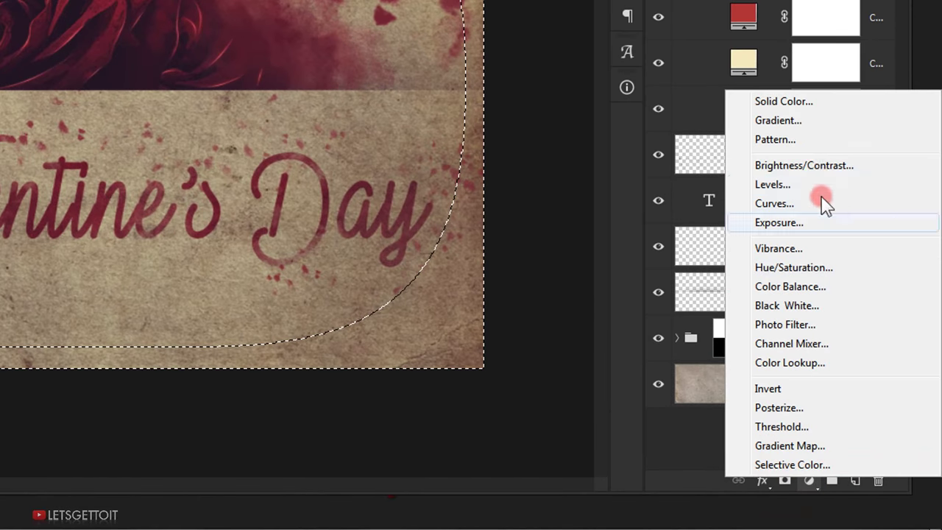
pyautogui.click(789, 205)
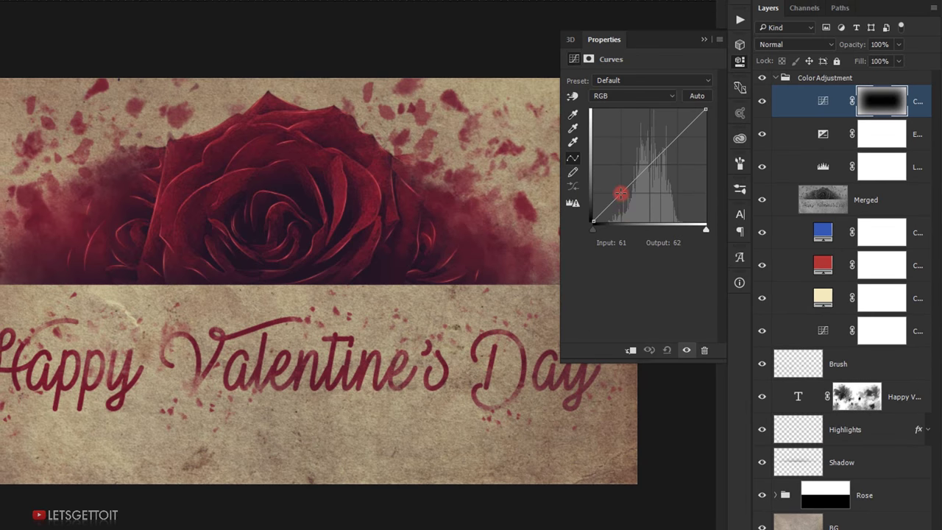
pyautogui.moveTo(621, 194); pyautogui.dragTo(630, 207)
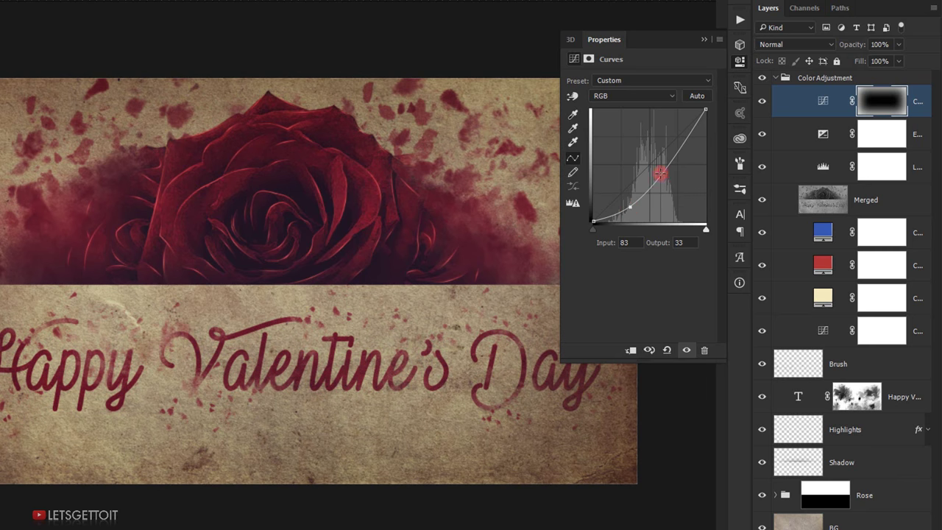
pyautogui.click(651, 188)
pyautogui.moveTo(630, 210); pyautogui.dragTo(632, 212)
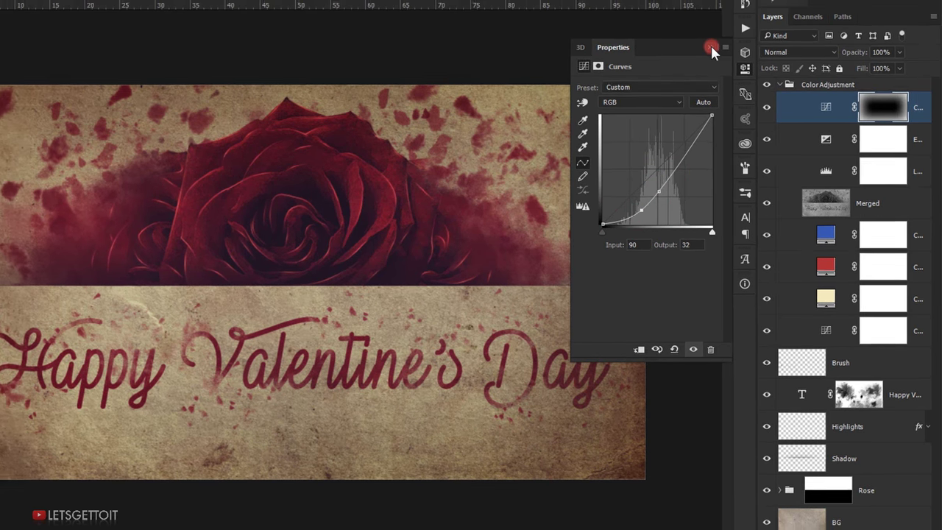
pyautogui.click(708, 40)
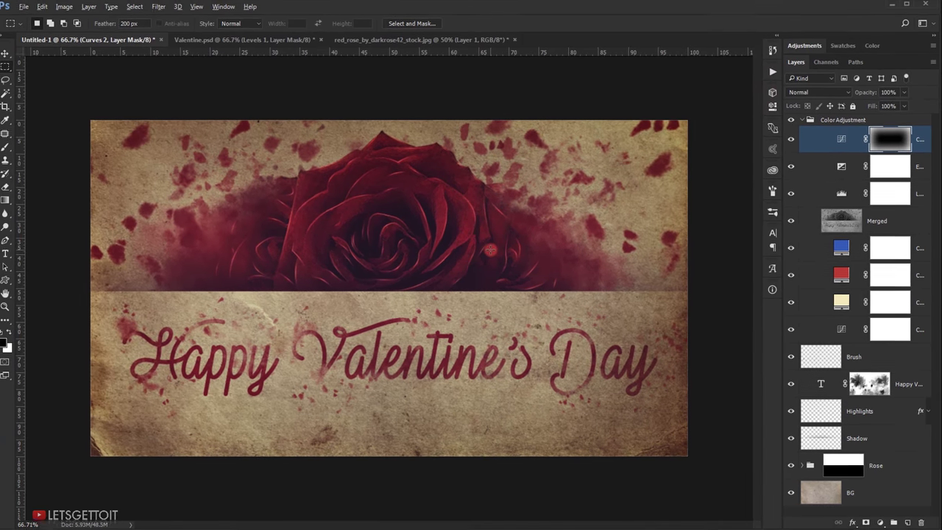
# - Reduce the vignette Curves layer's opacity to 70% and fit the image to the view
pyautogui.click(10, 56)
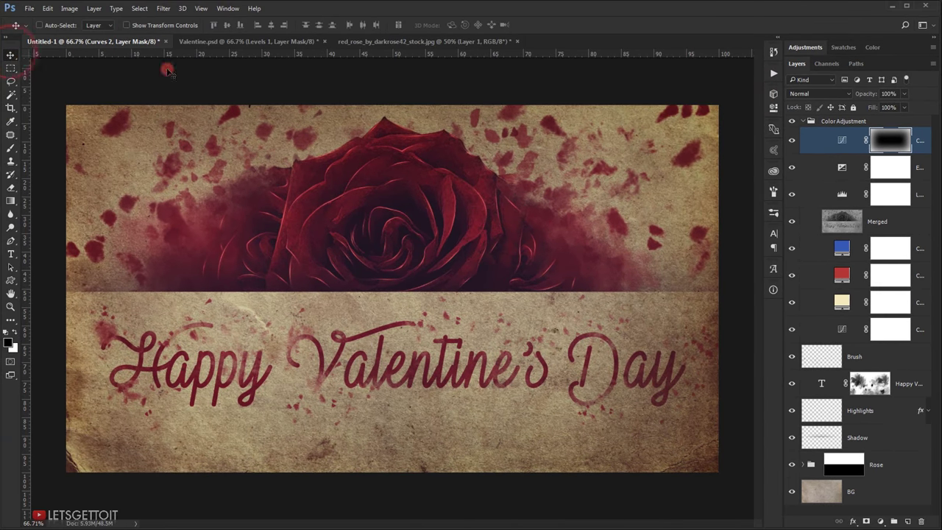
pyautogui.click(887, 107)
pyautogui.click(892, 94)
pyautogui.write('7')
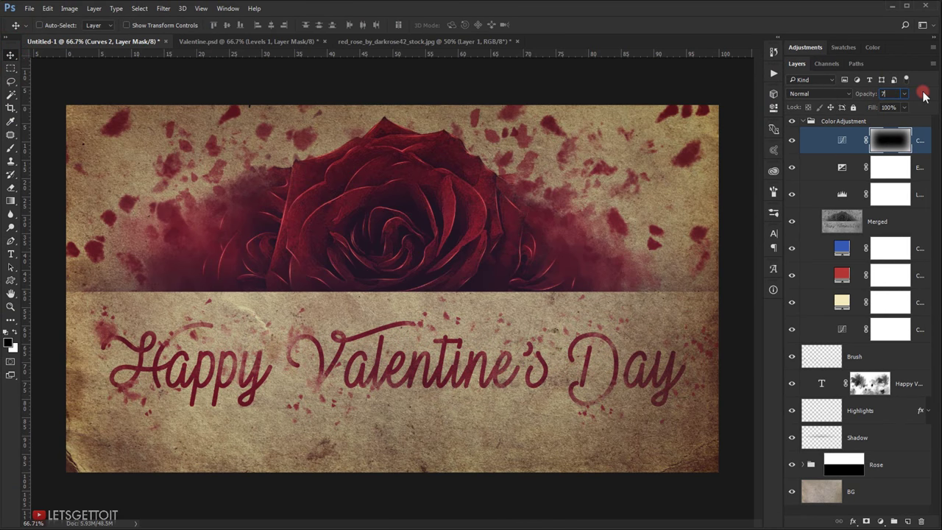
pyautogui.write('0')
pyautogui.hotkey('ctrl', '0')
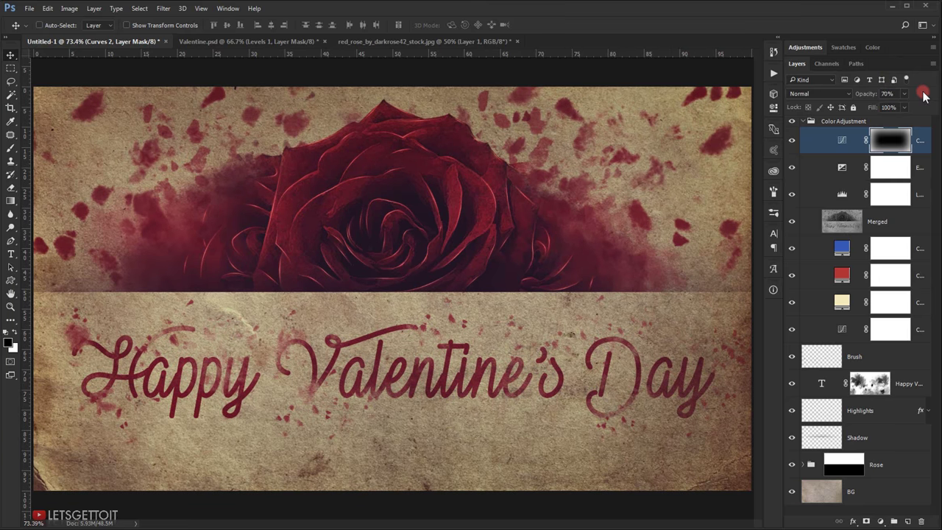
pyautogui.click(10, 56)
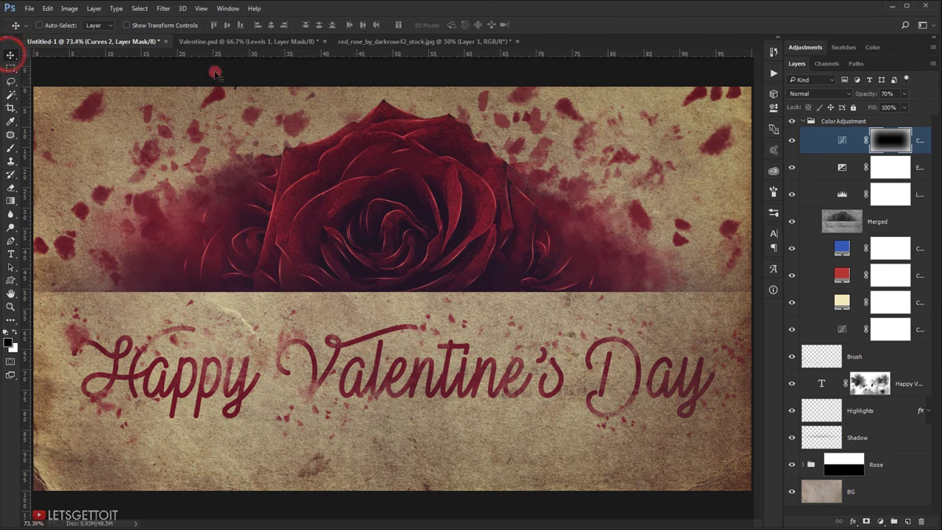
# - Collapse the Color Adjustment group, compare the image with it hidden and shown, and view the wallpaper without the interface panels
pyautogui.click(806, 121)
pyautogui.click(792, 123)
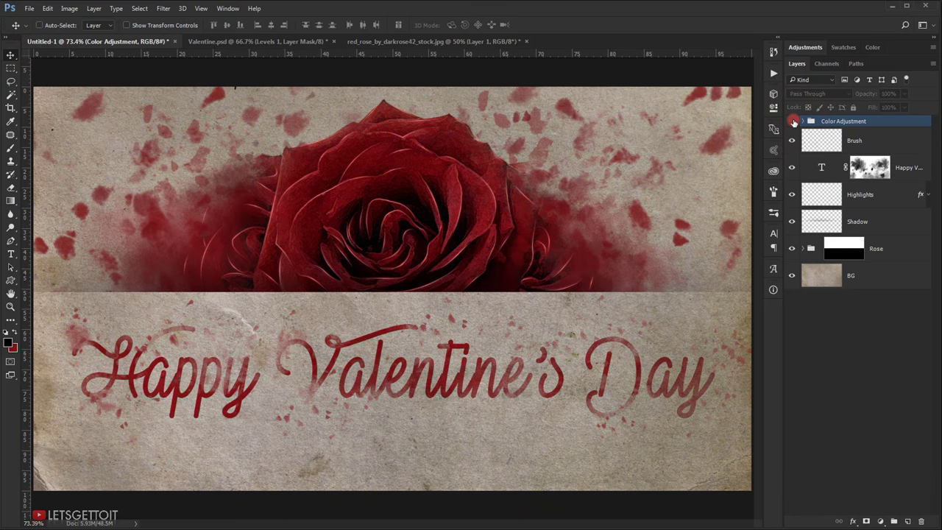
pyautogui.click(793, 122)
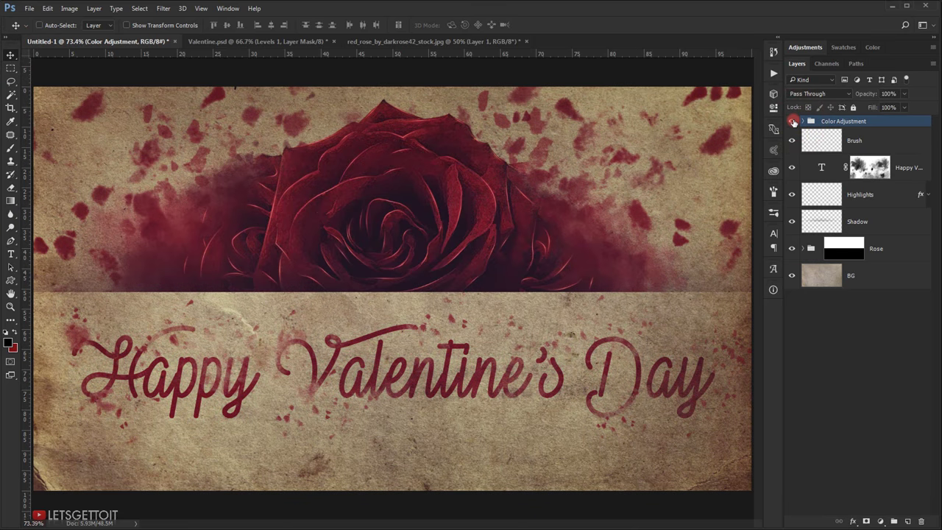
pyautogui.click(324, 244)
pyautogui.press('Tab')
pyautogui.hotkey('ctrl', '0')
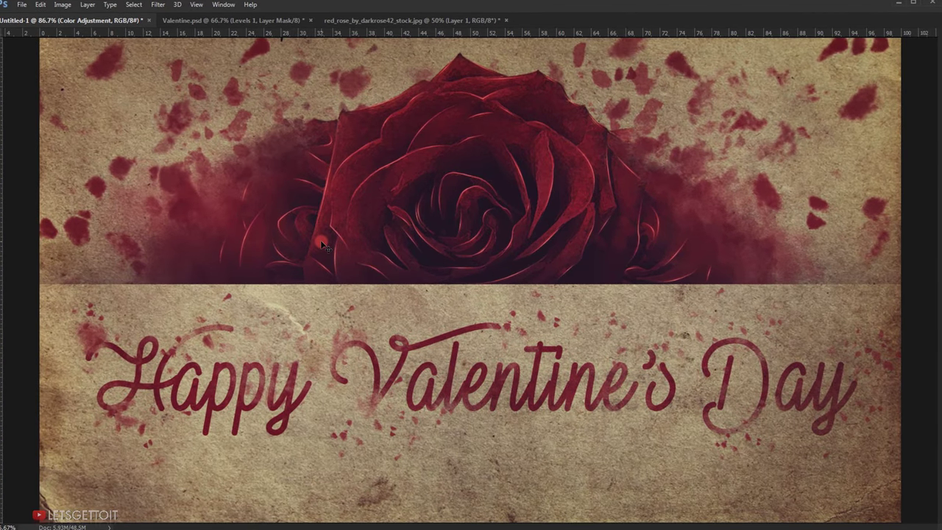